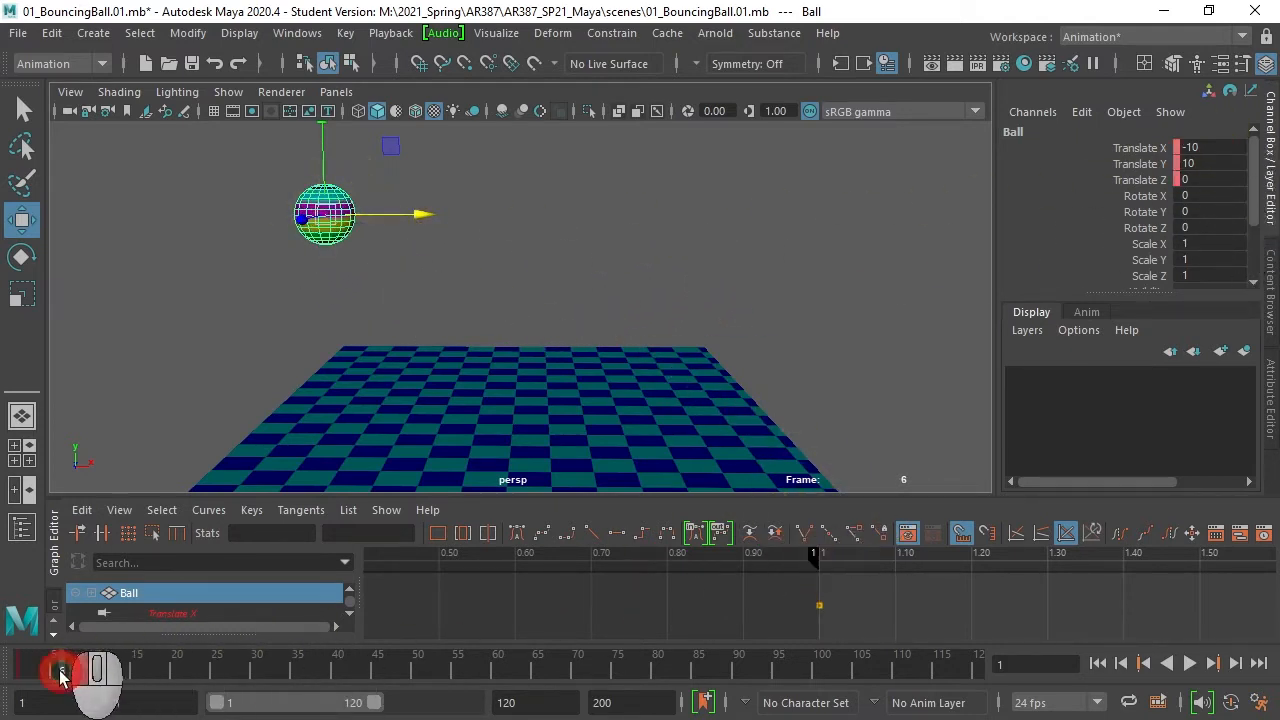
At frame 13, move the ball down onto the floor at about X -4, Y 1.5 and key its translation.
drag(60, 675, 145, 675)
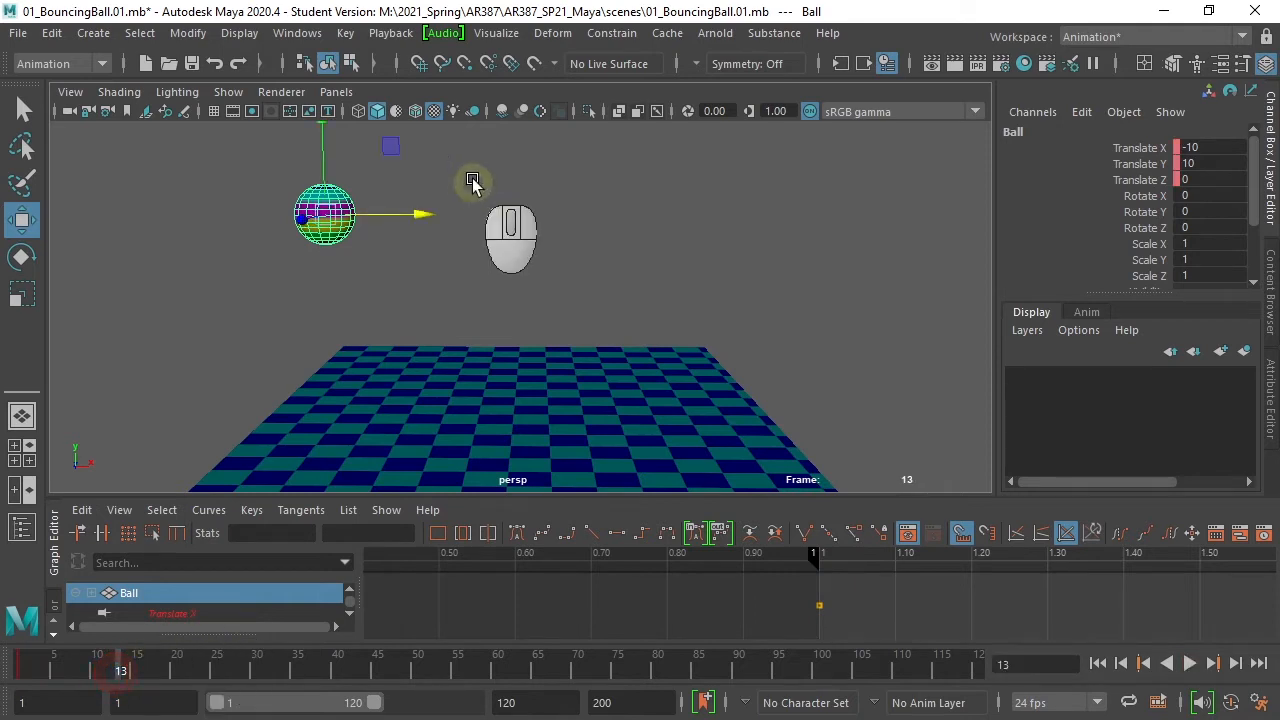
drag(392, 157, 510, 320)
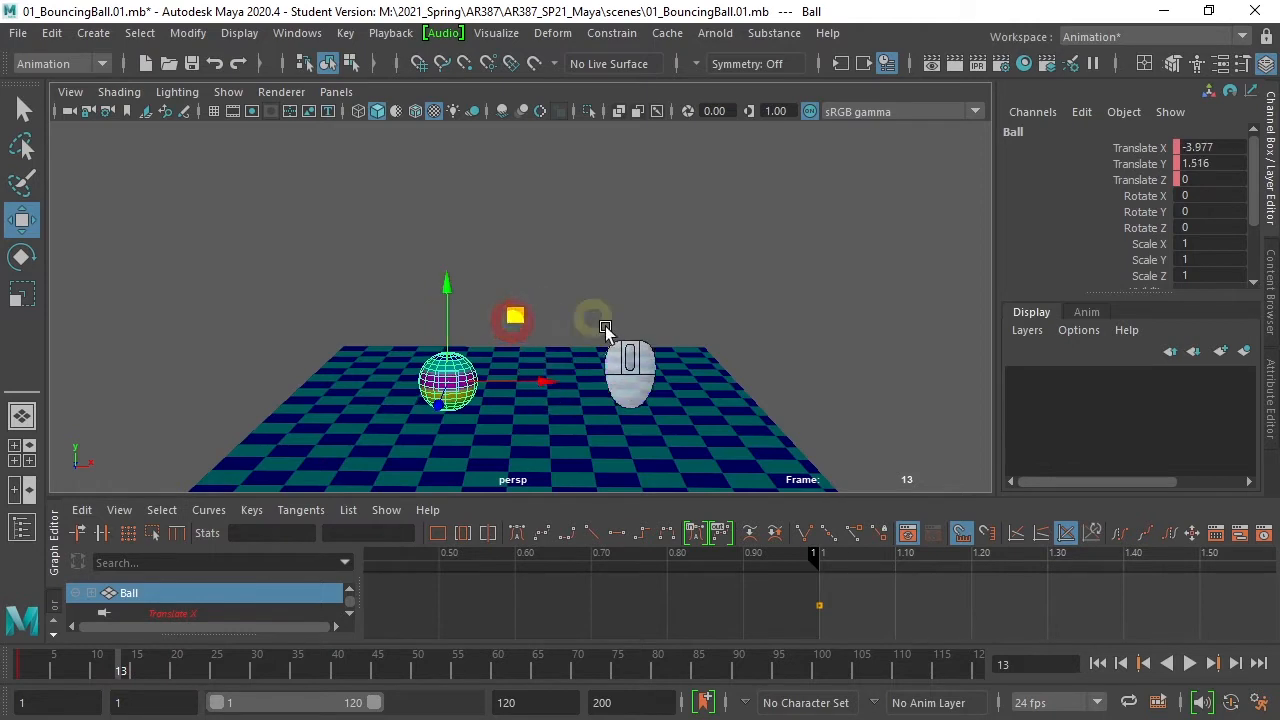
key(shift+w)
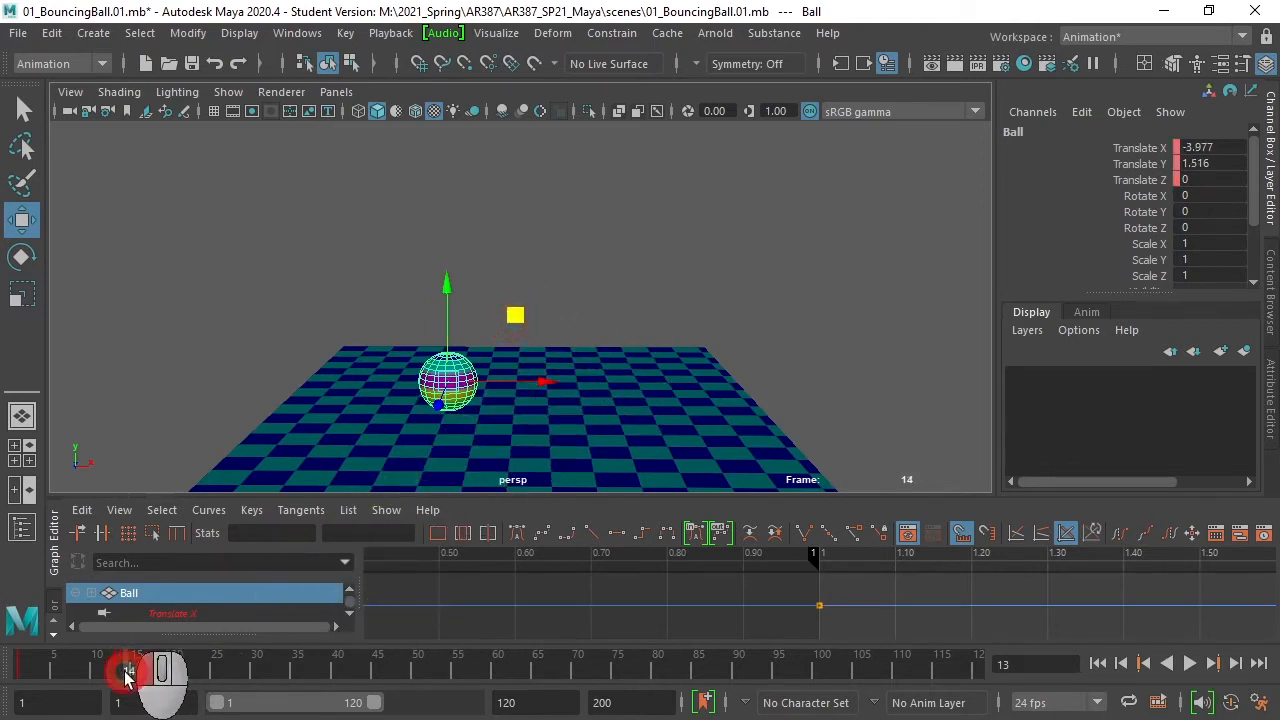
At frame 25, raise the ball to the rebound peak at about X 0.35, Y 7.1 and key its translation.
drag(126, 677, 198, 669)
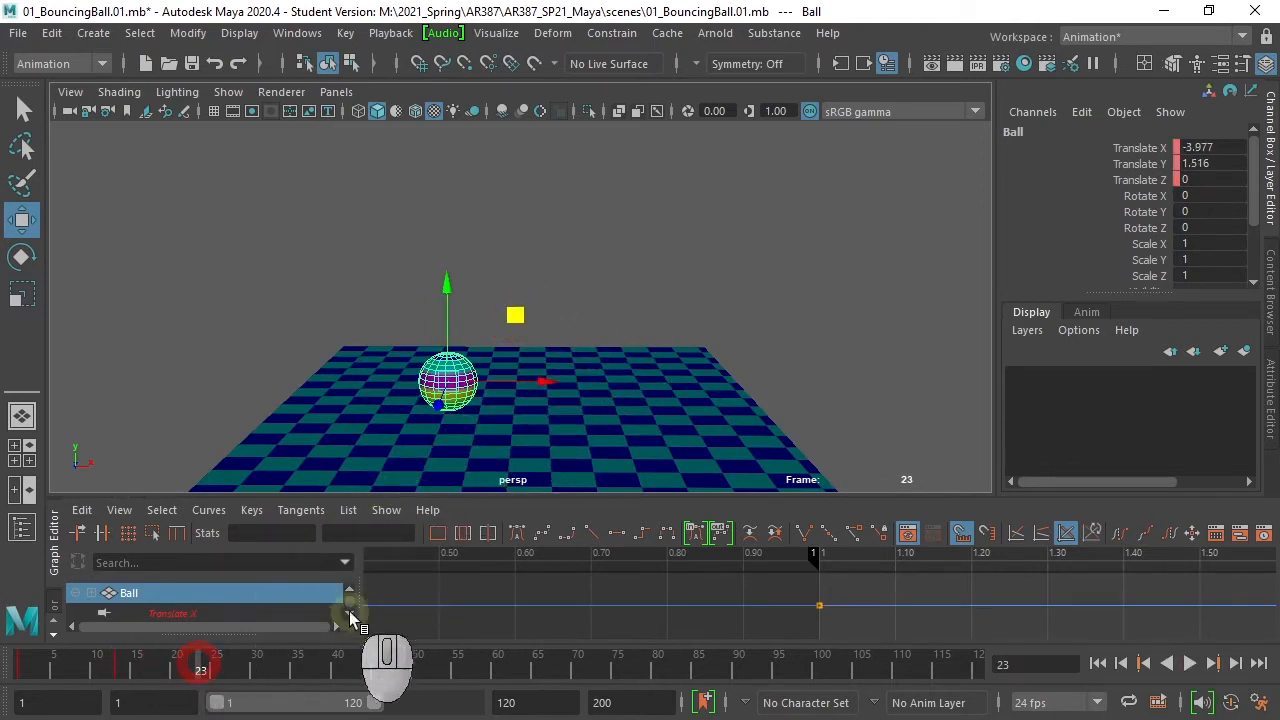
click(214, 674)
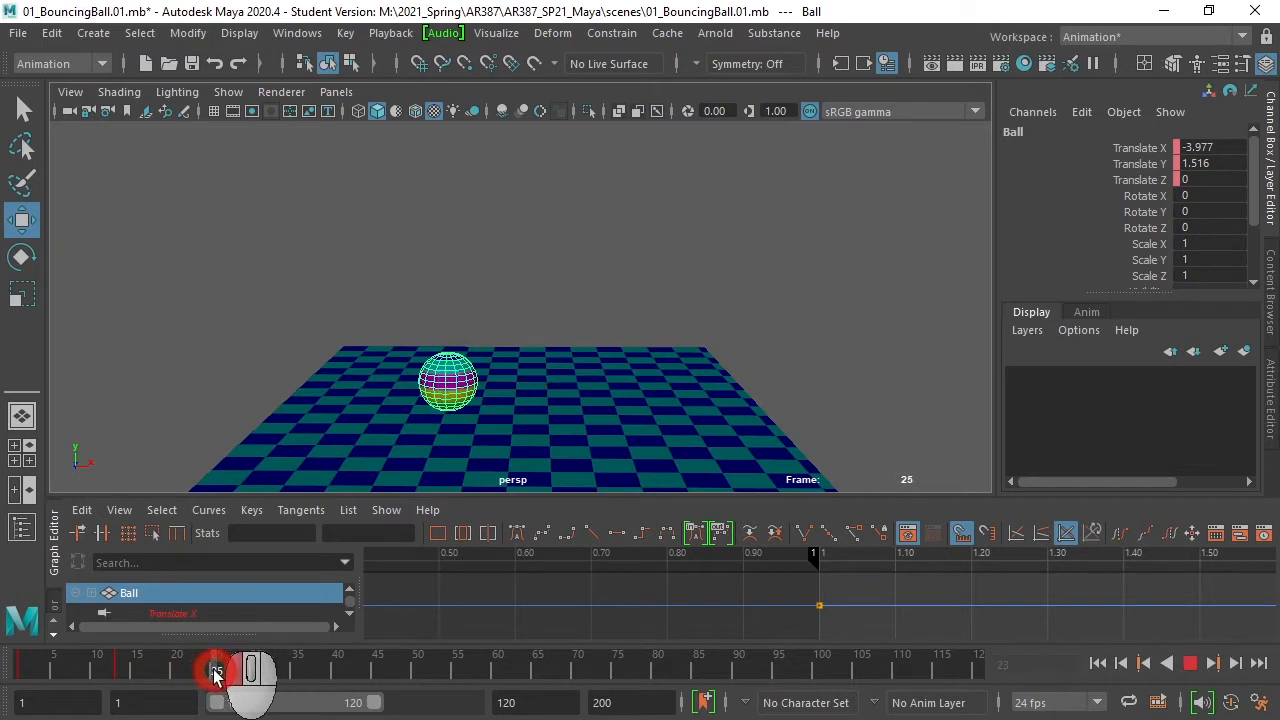
drag(516, 316, 606, 206)
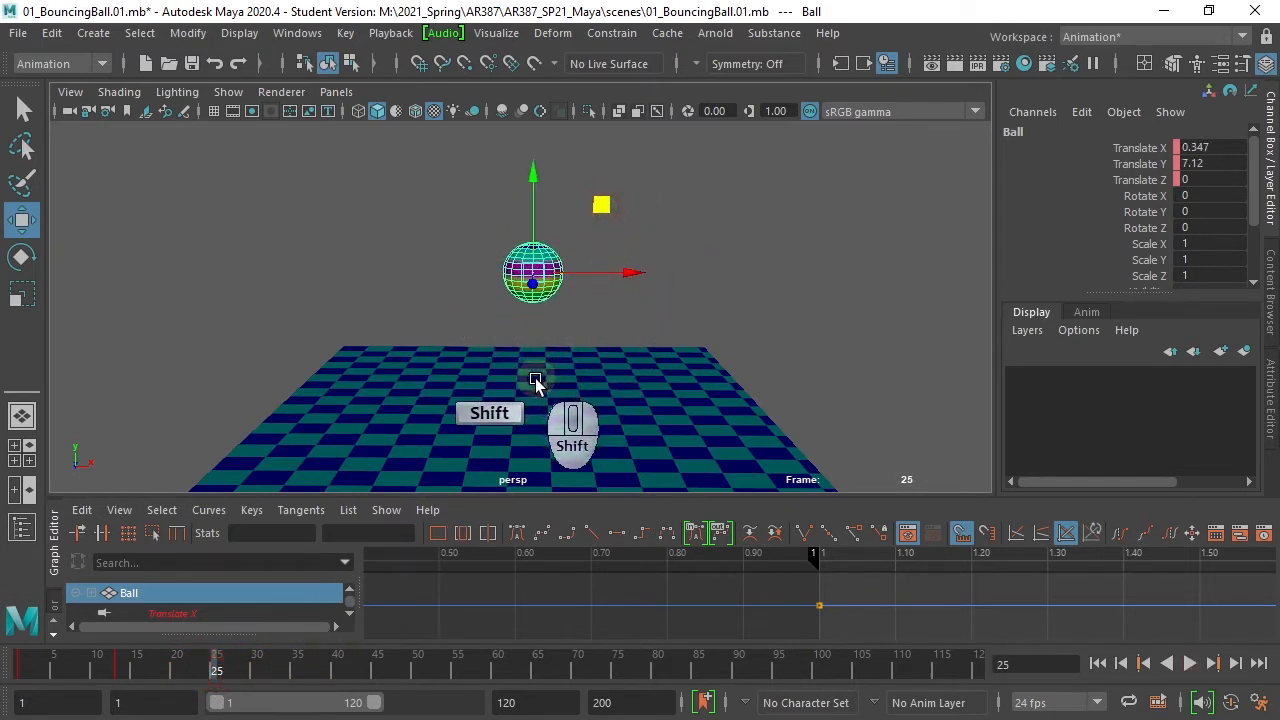
key(shift+w)
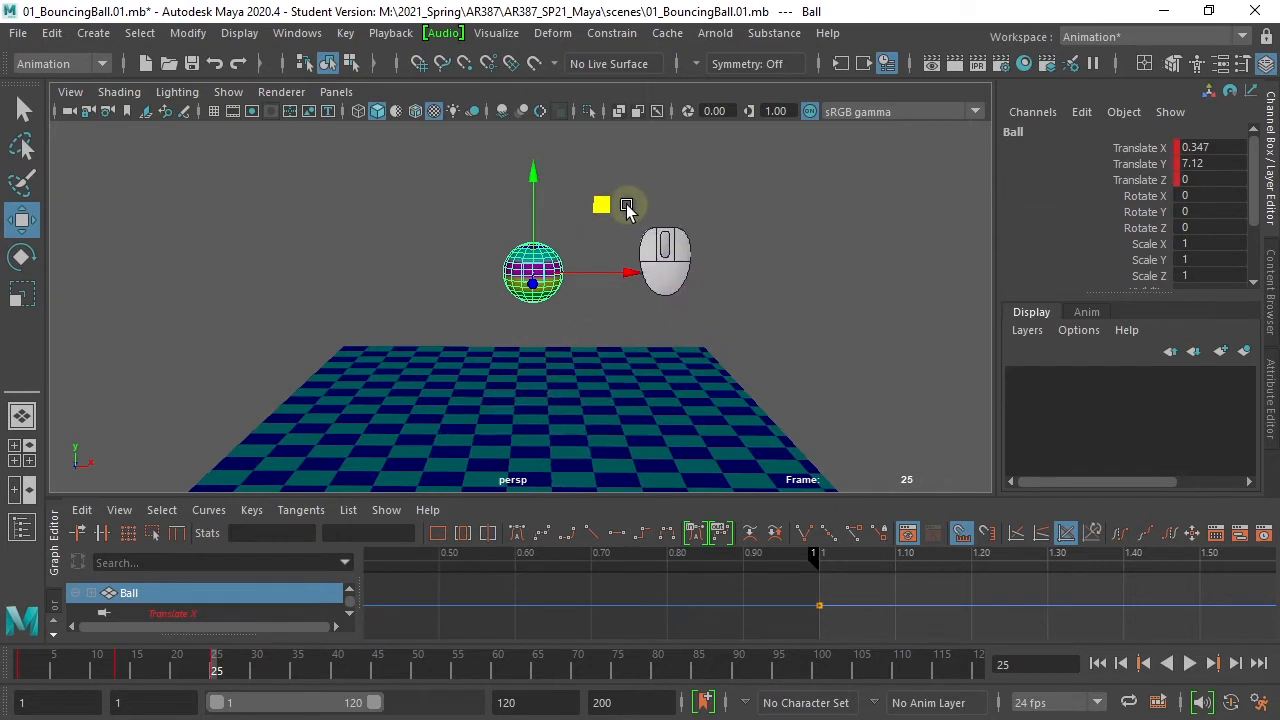
At frame 35, move the ball back down to the floor at about X 6.66, Y 1.5.
click(257, 672)
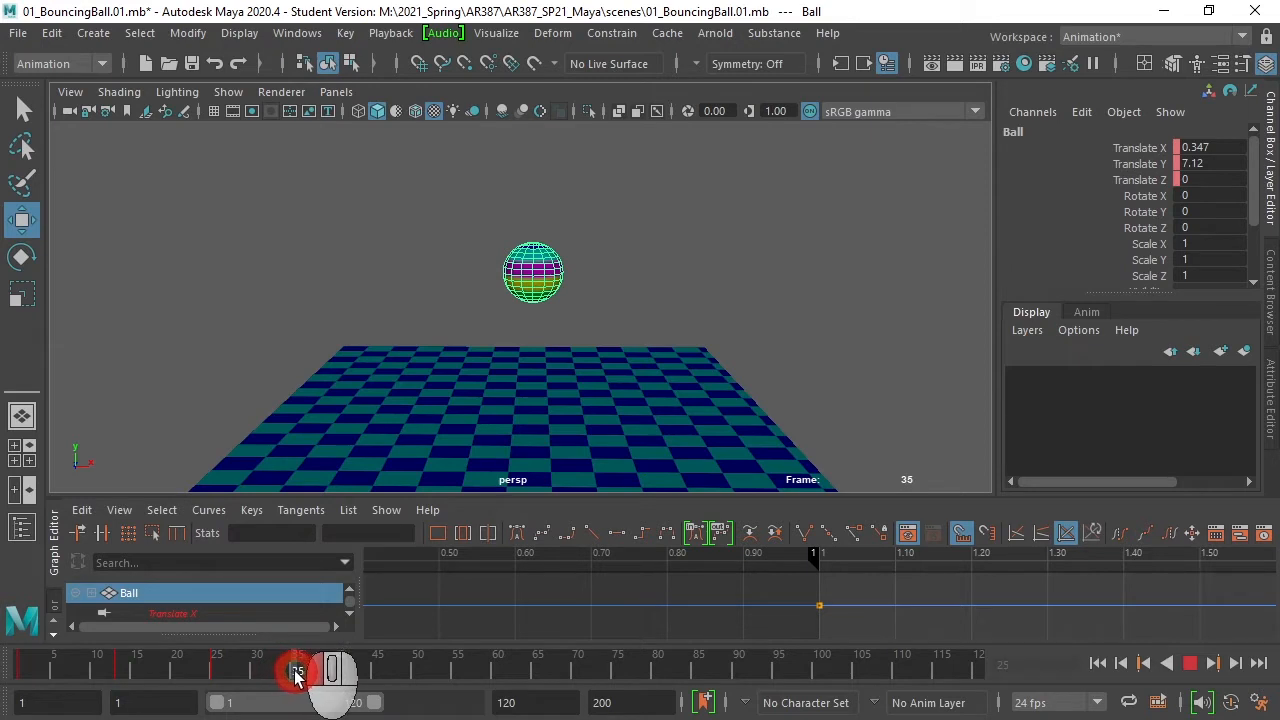
drag(612, 210, 737, 324)
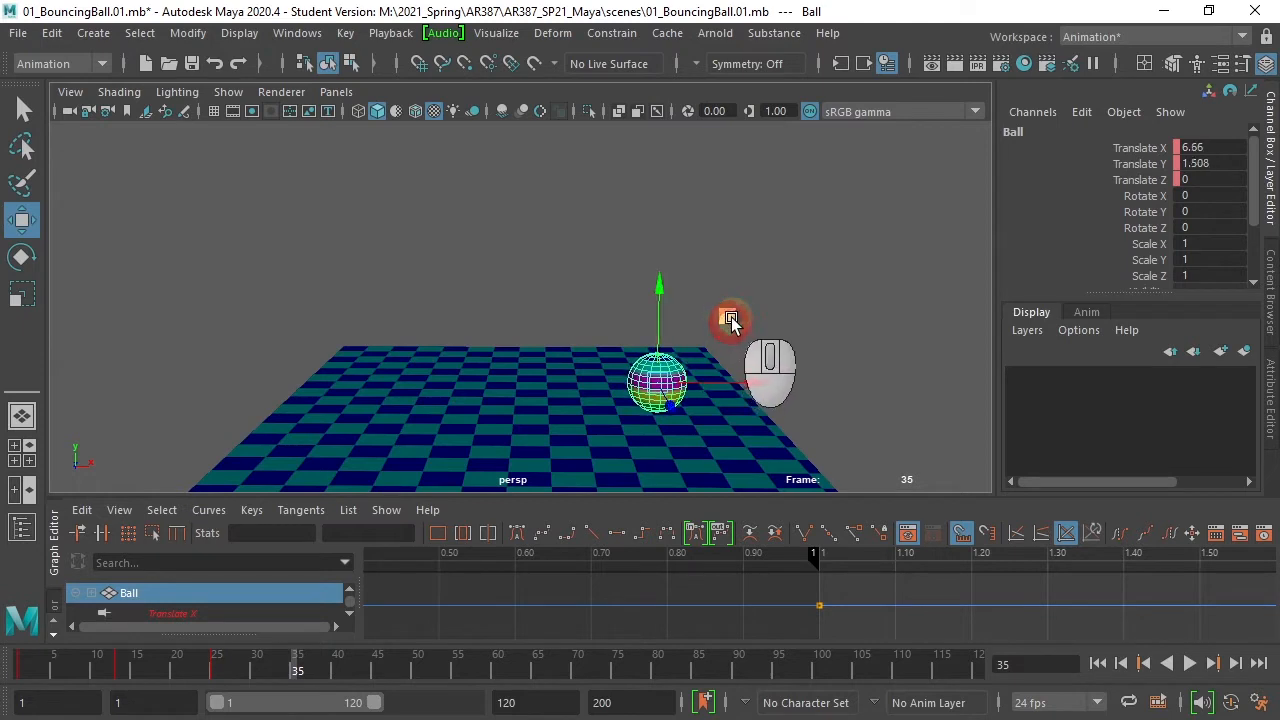
Shift the frame 13 key to frame 14 and set the ball's Translate Y to 1.5 on the contact keys at frames 14 and 35.
shift+click(119, 670)
shift+drag(122, 670, 147, 675)
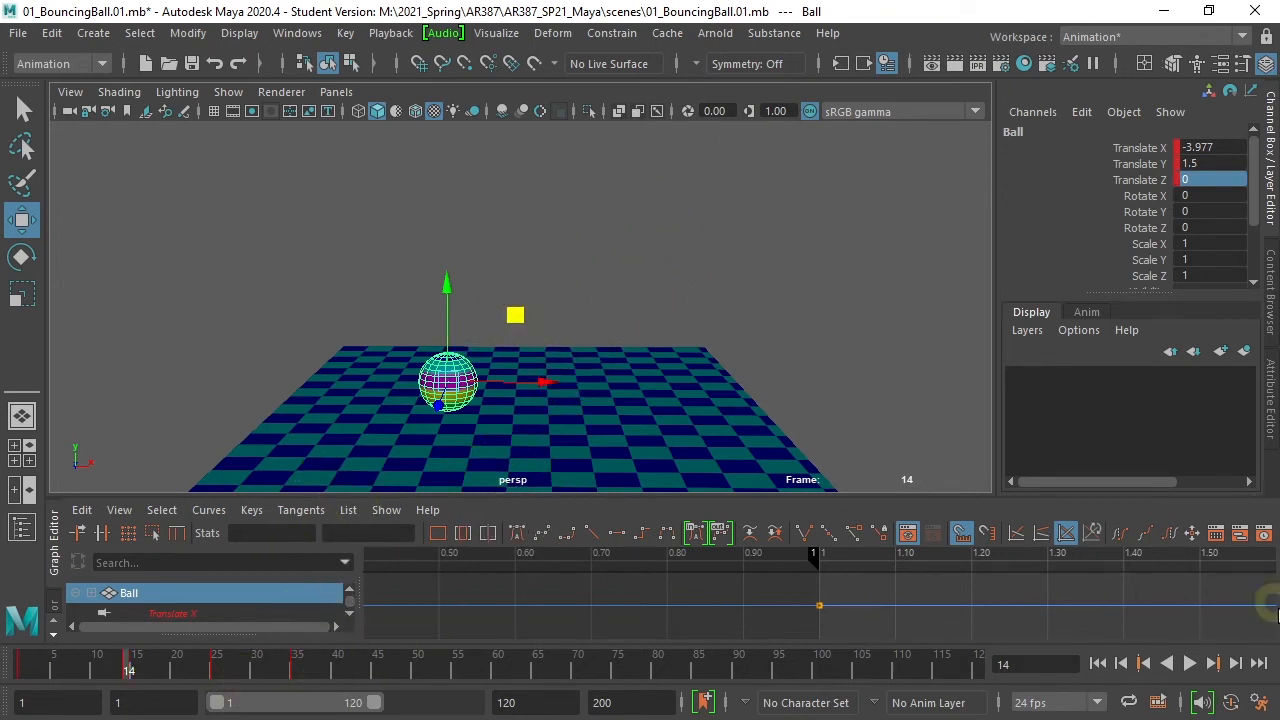
click(1211, 664)
click(1211, 664)
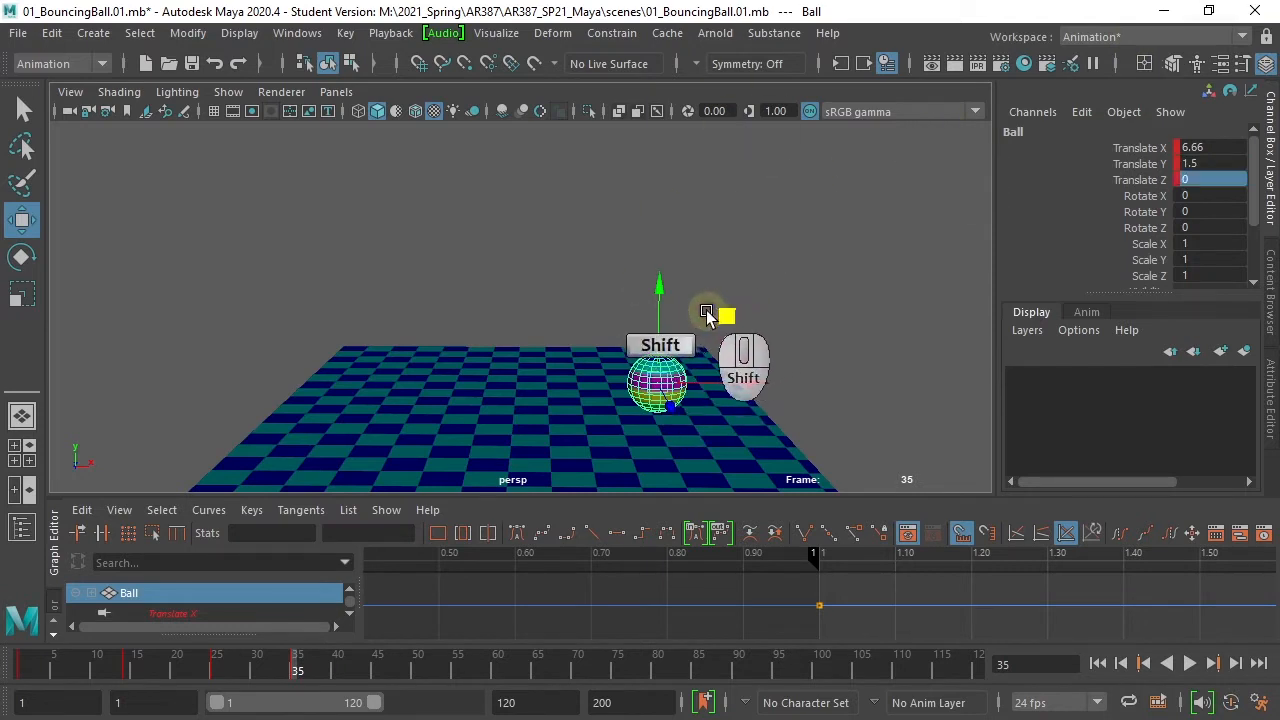
Frame all of the ball's animation curves in the graph and play the bounce from frame 1.
key(a)
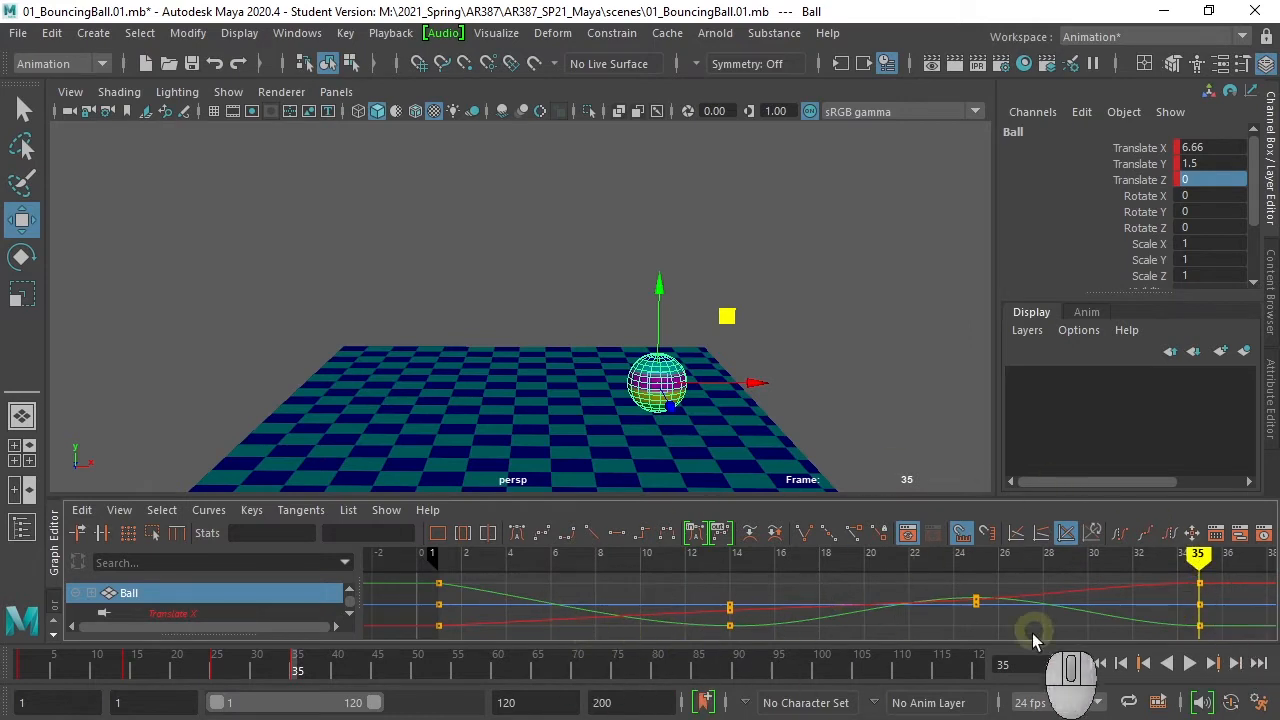
click(1098, 663)
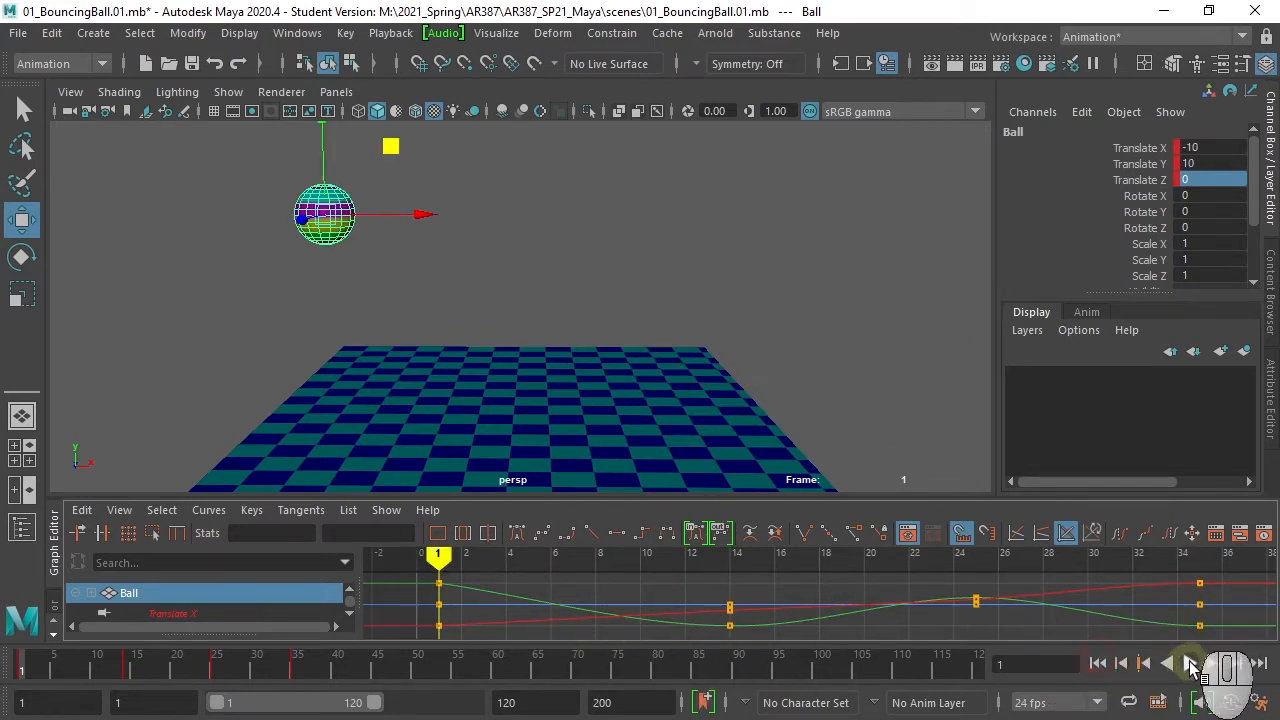
click(1190, 663)
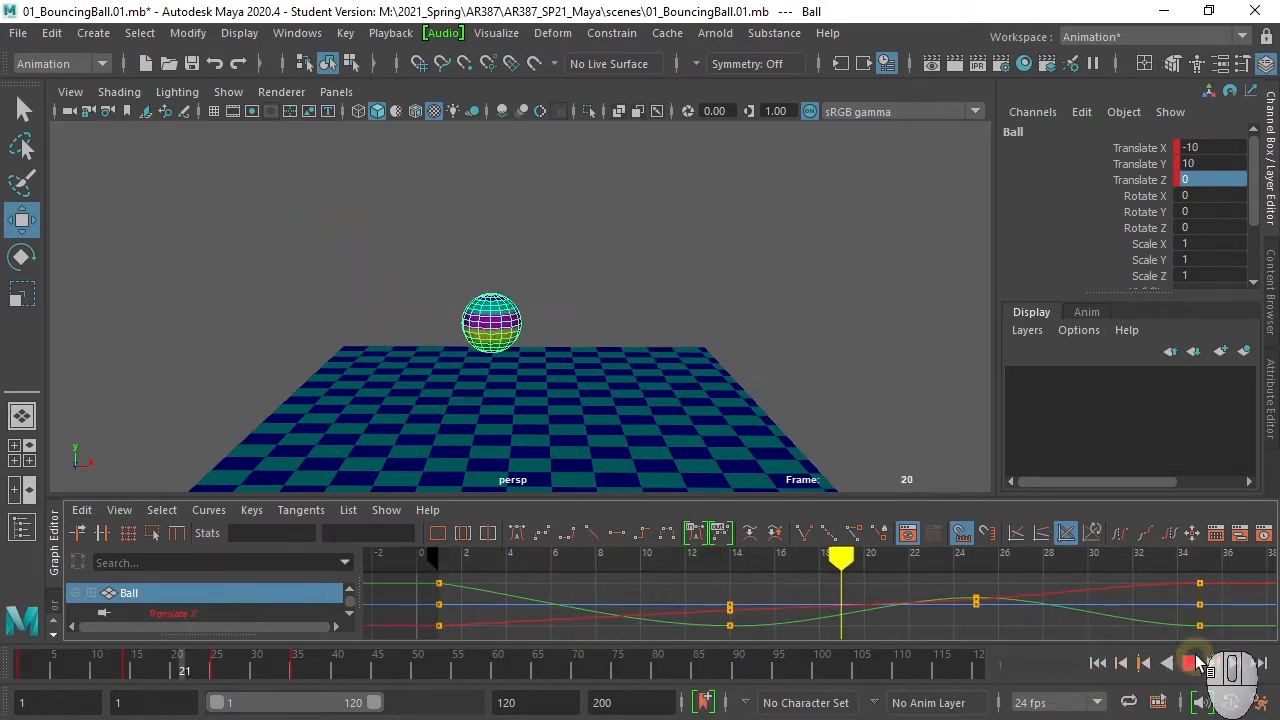
click(1199, 665)
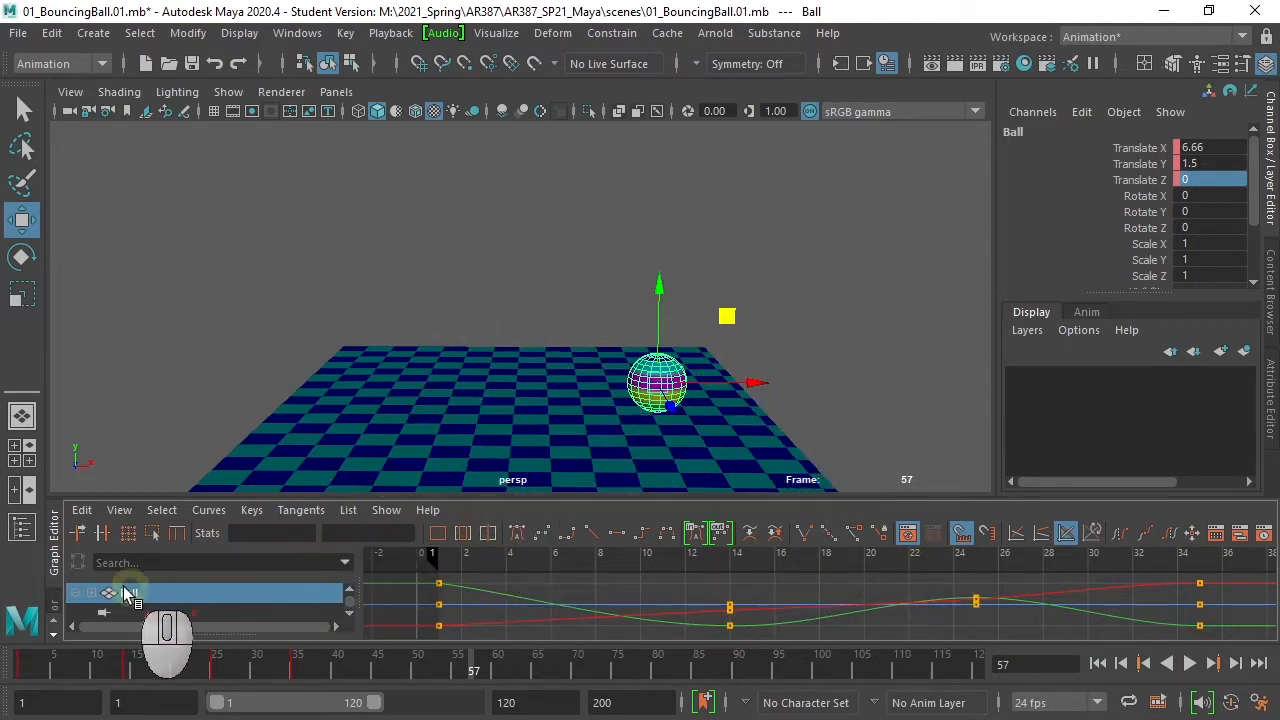
Isolate the Translate Y curve, break the tangents of the frame 14 key, and raise both handles to form a sharp V-shaped bounce.
drag(400, 495, 420, 408)
click(181, 545)
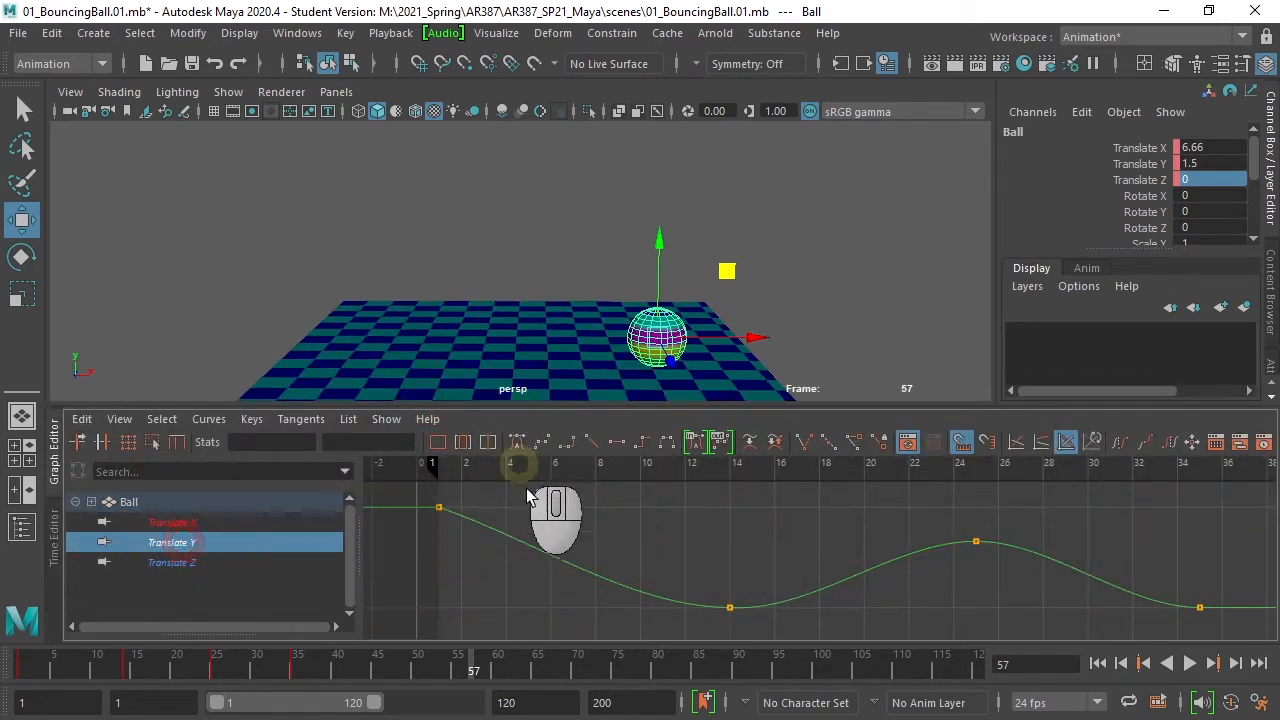
drag(702, 575, 738, 650)
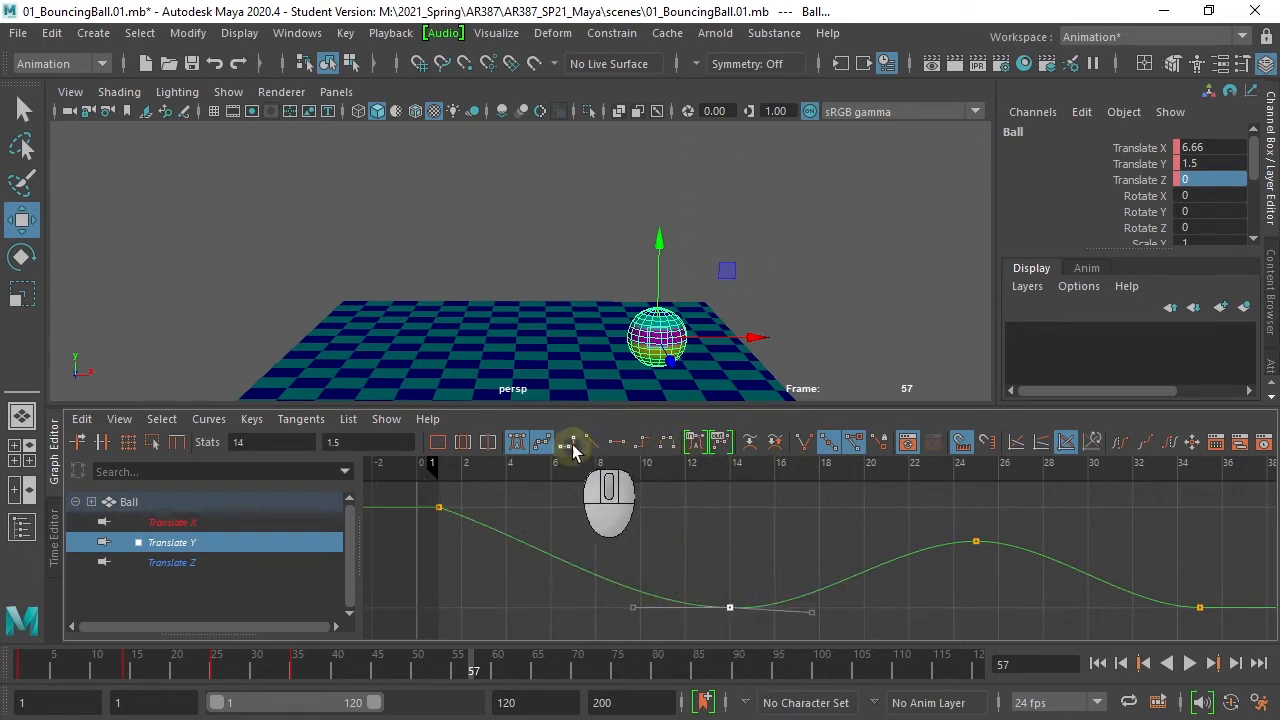
click(808, 445)
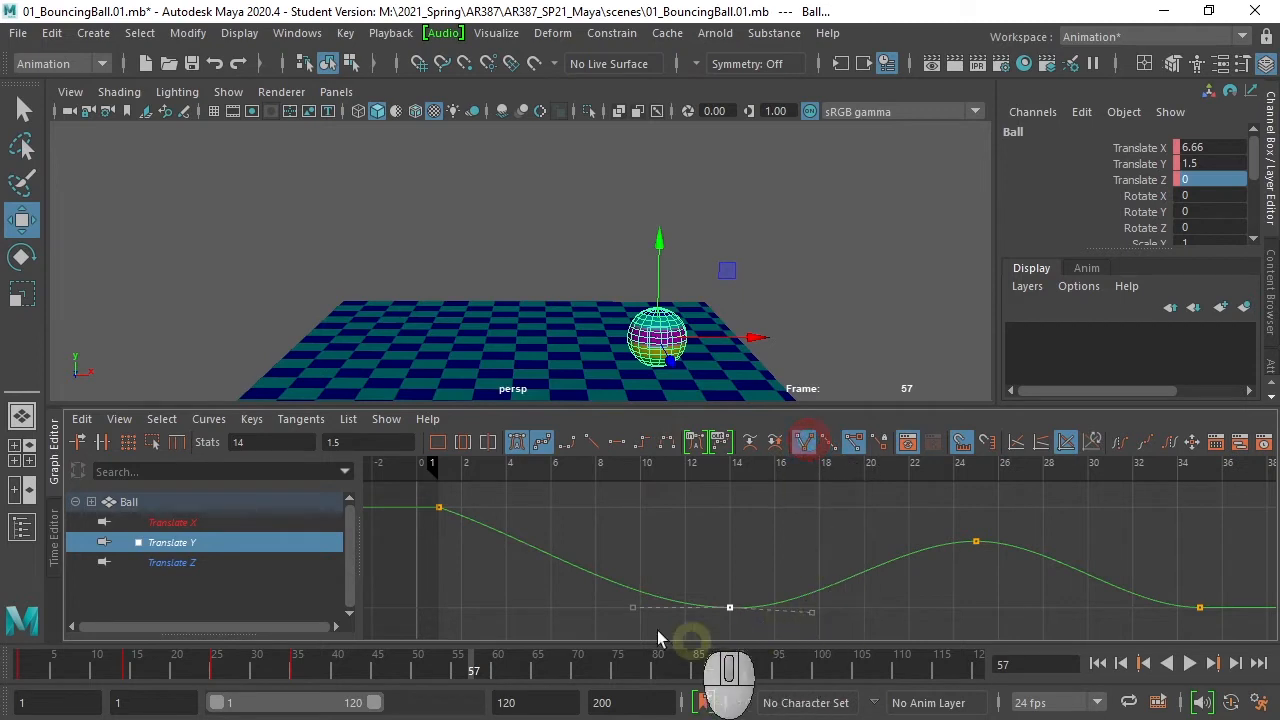
click(636, 612)
middle_drag(640, 620, 686, 545)
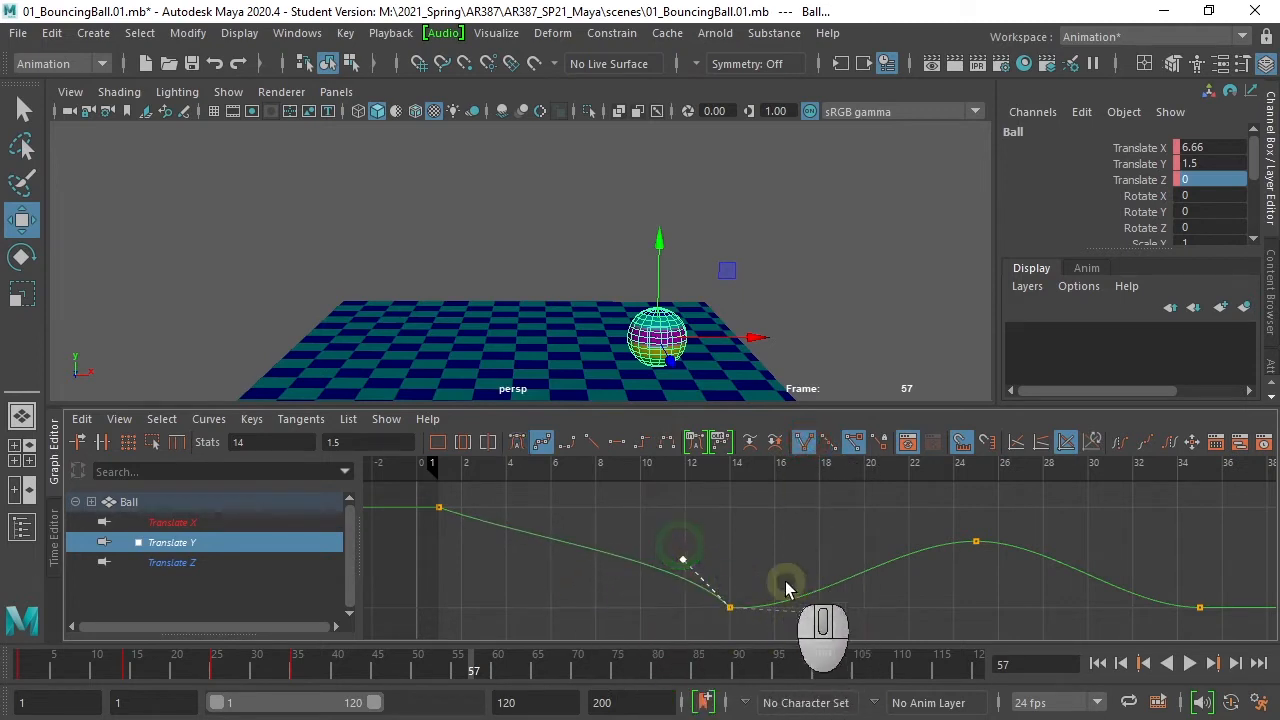
click(812, 611)
middle_drag(843, 603, 785, 558)
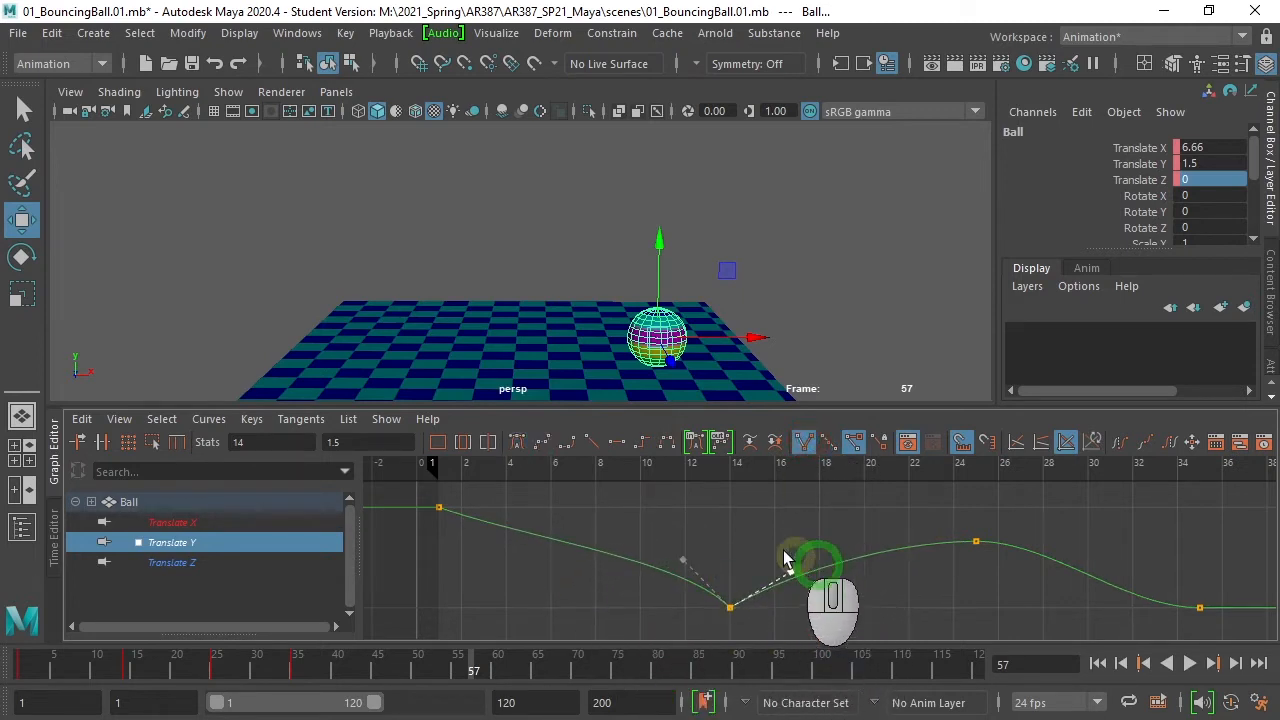
click(682, 565)
middle_drag(678, 568, 678, 564)
Give the Translate Y key at frame 1 flat tangents and raise the incoming handle of the frame 35 key for a steeper landing.
drag(423, 497, 480, 532)
click(616, 441)
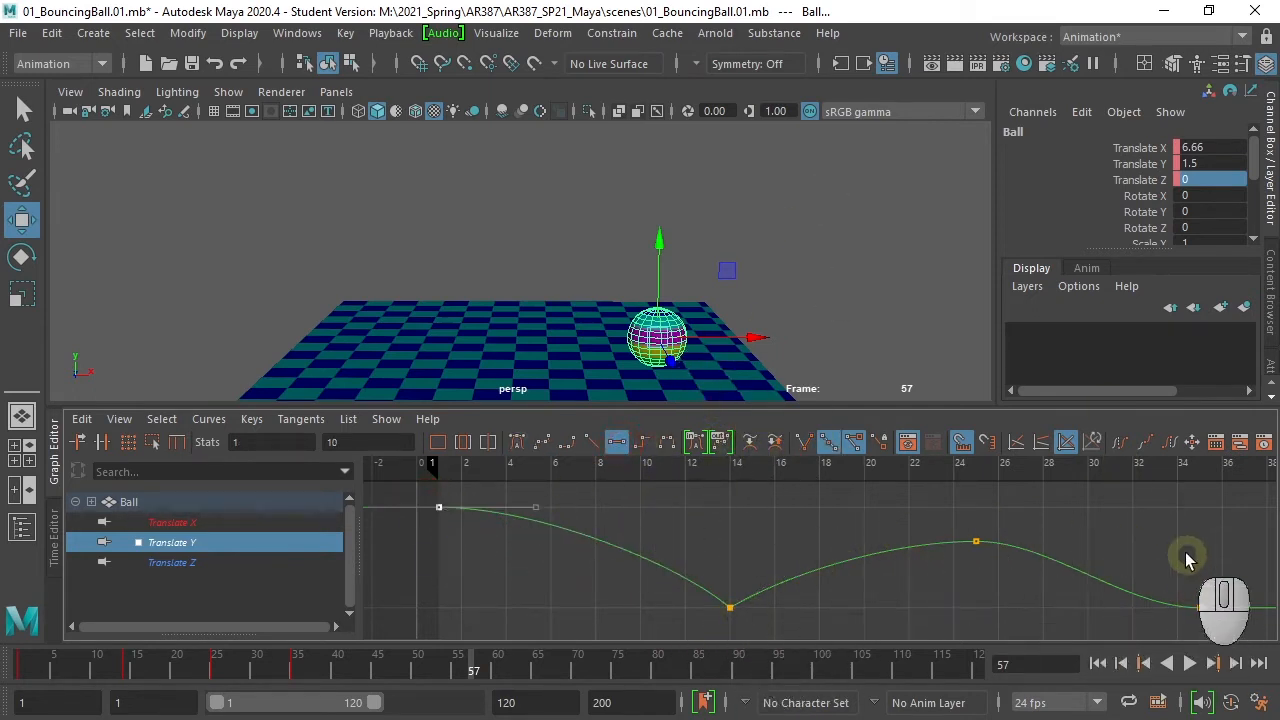
drag(1186, 558, 1225, 635)
middle_drag(1127, 612, 1150, 588)
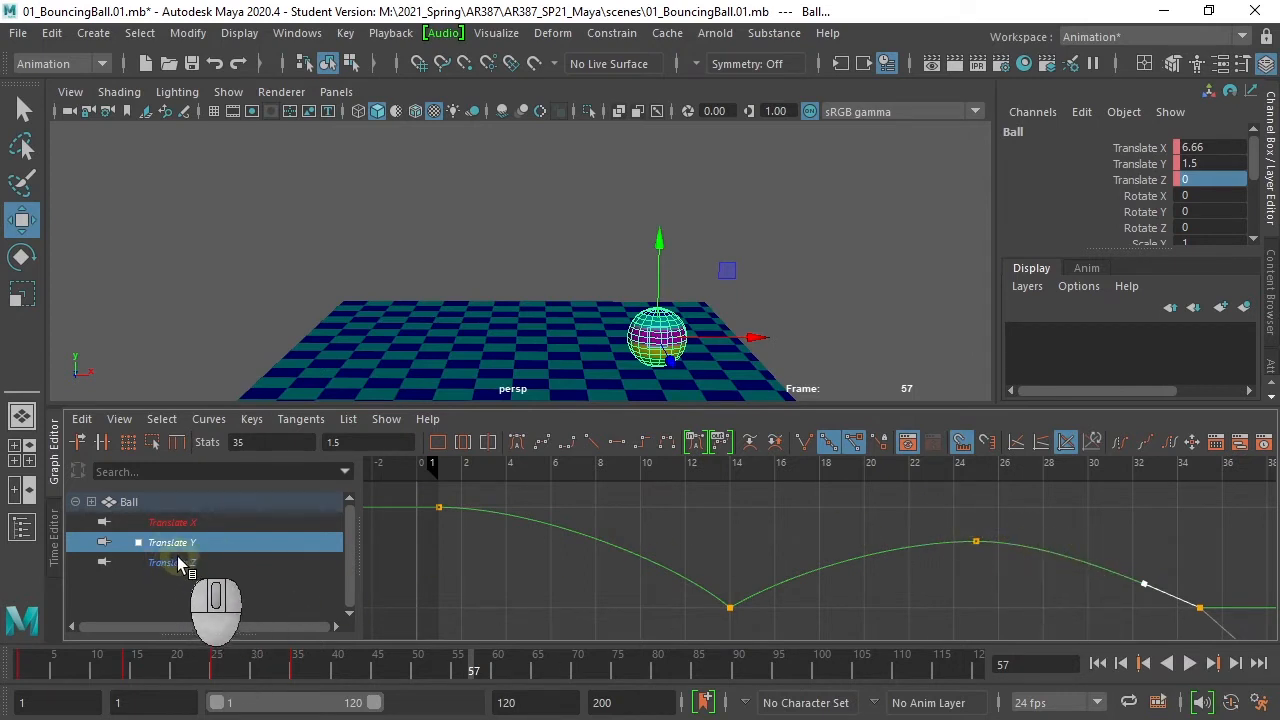
Isolate the Translate X curve and lower its frame 35 key to about 4.13.
middle_click(193, 515)
click(188, 524)
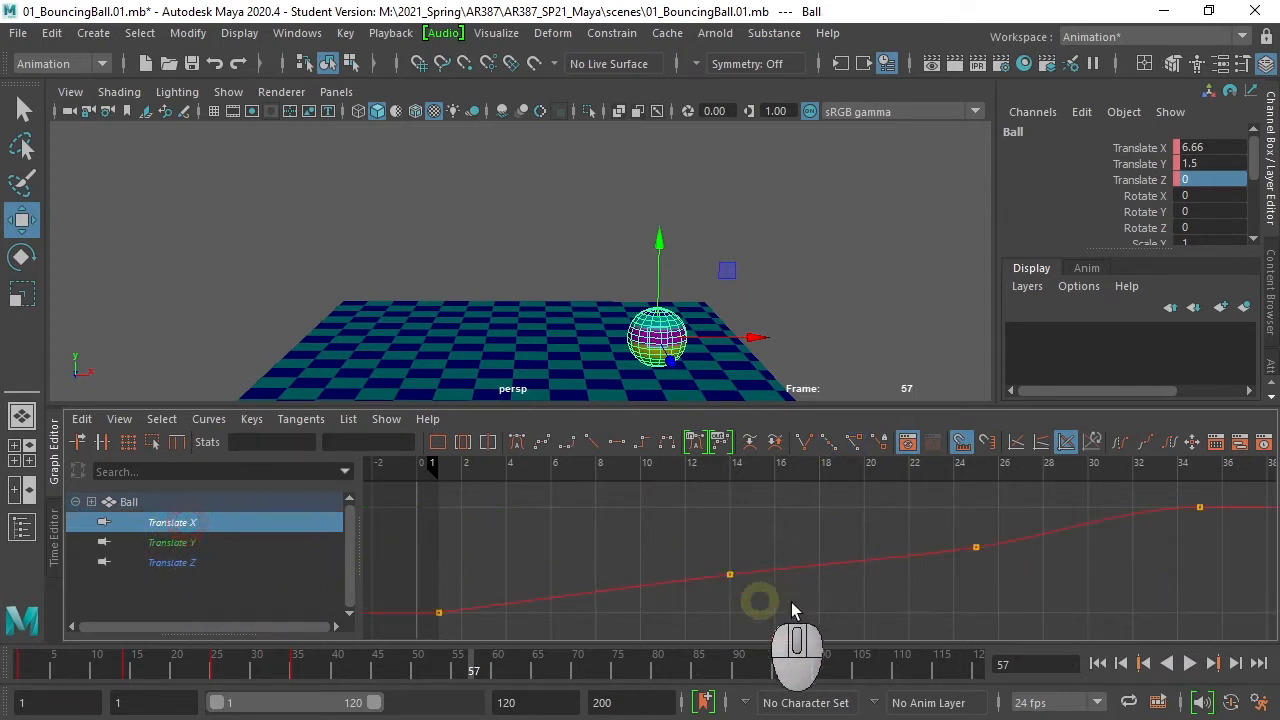
click(1193, 504)
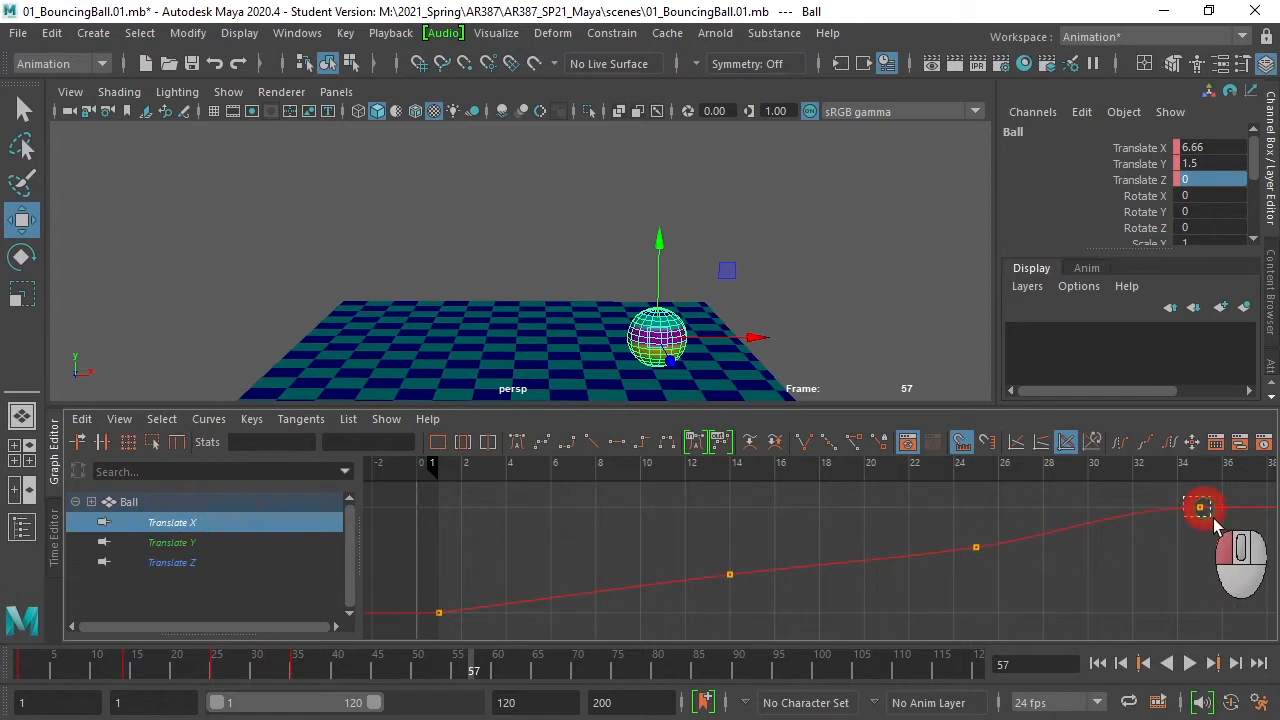
drag(1213, 522, 1211, 521)
click(1168, 442)
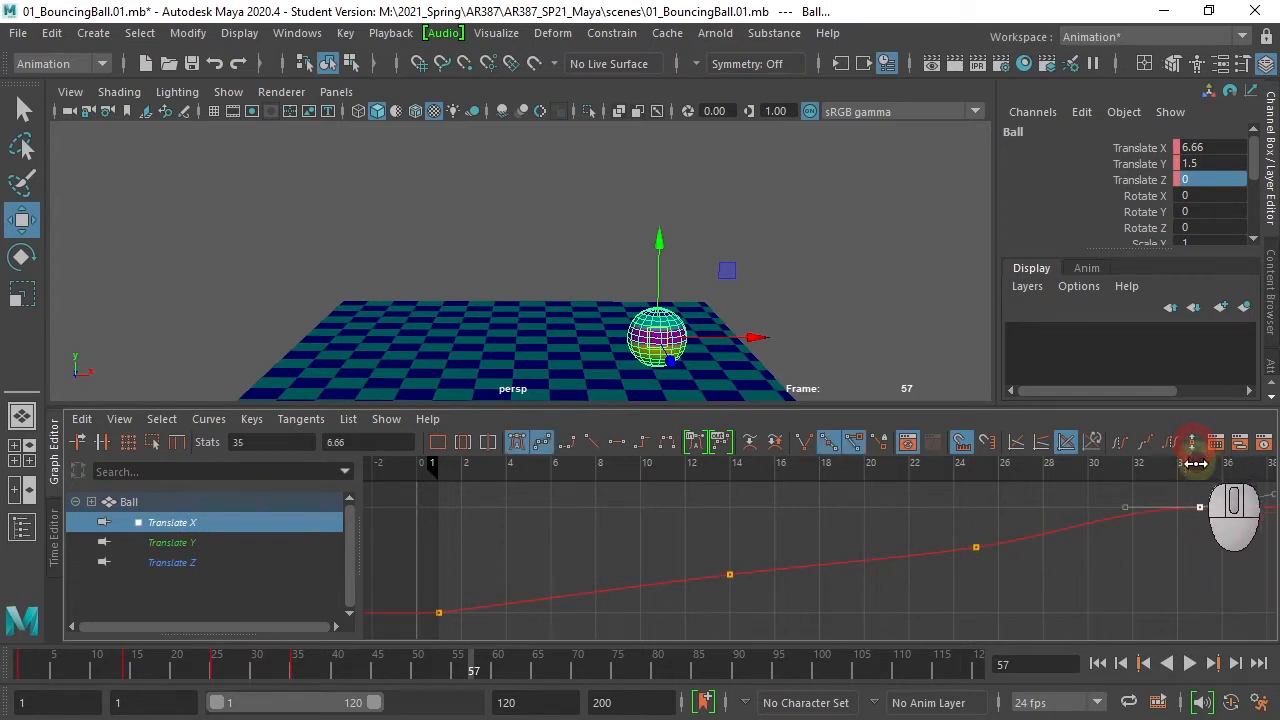
middle_drag(1199, 505, 1200, 522)
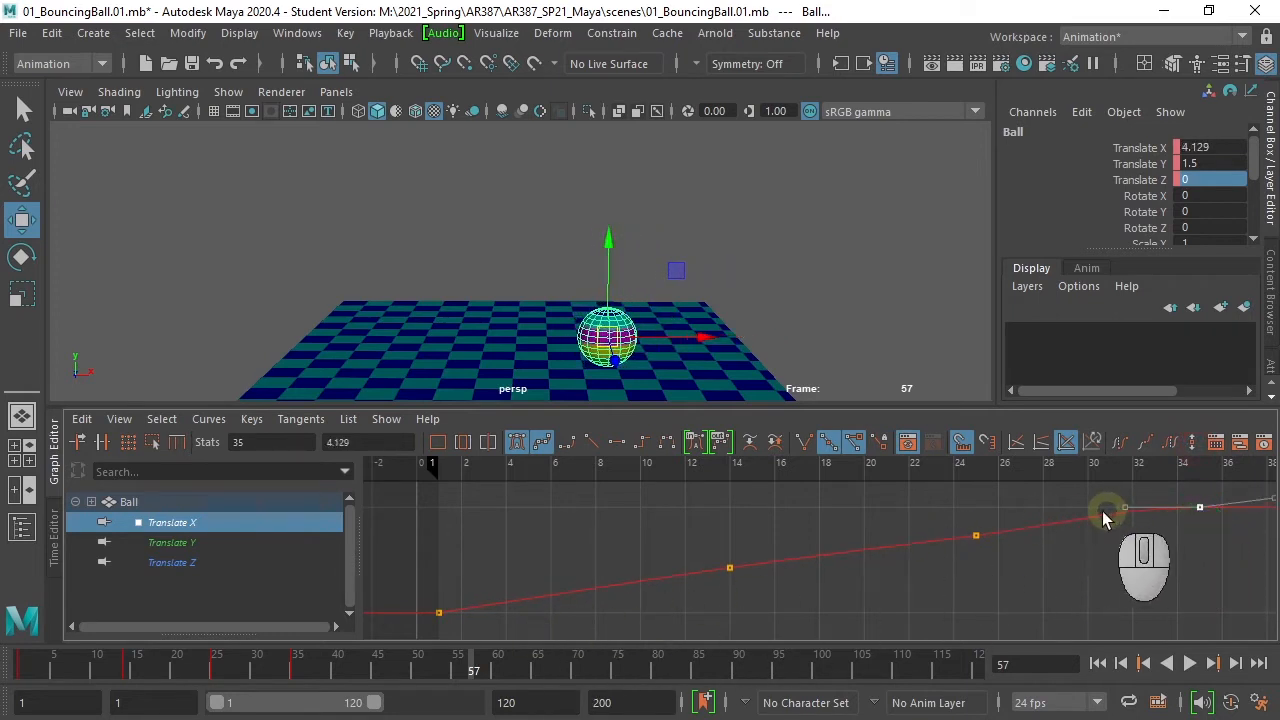
Delete the Translate X key at frame 25 and lower the incoming handle of the frame 35 key to straighten the curve.
drag(923, 517, 1041, 560)
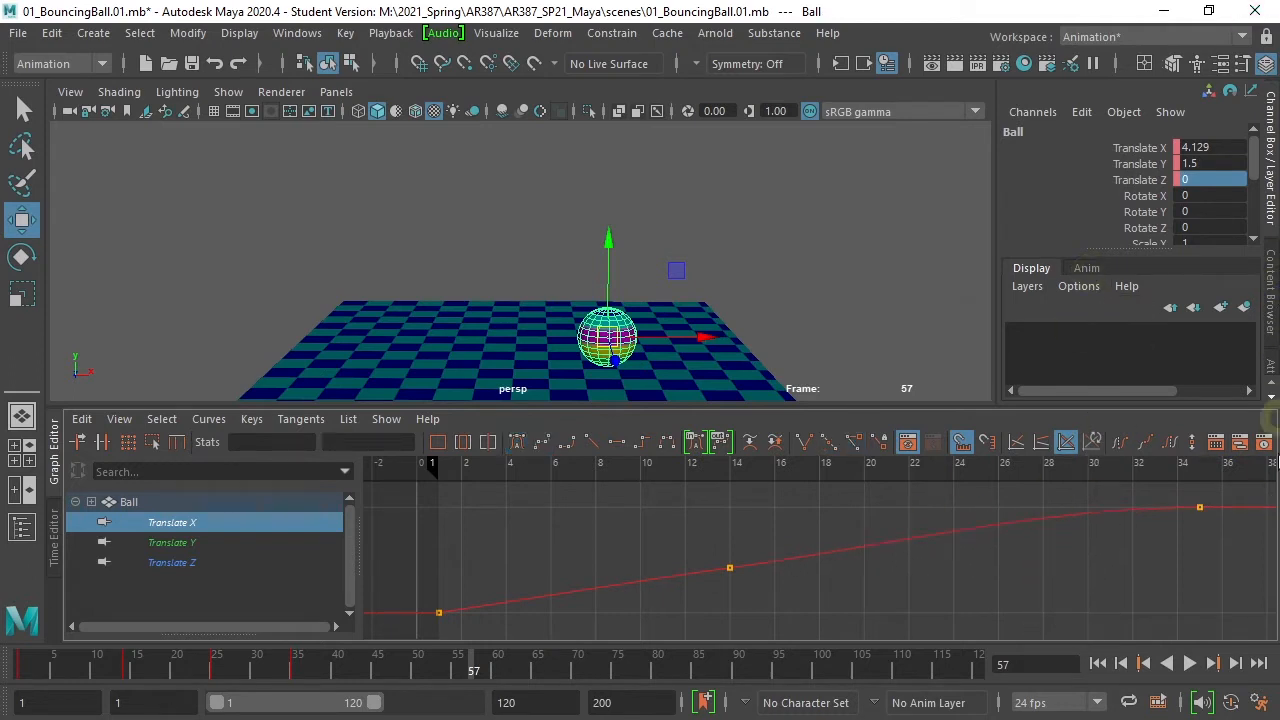
drag(1180, 498, 1231, 546)
drag(1031, 491, 1070, 529)
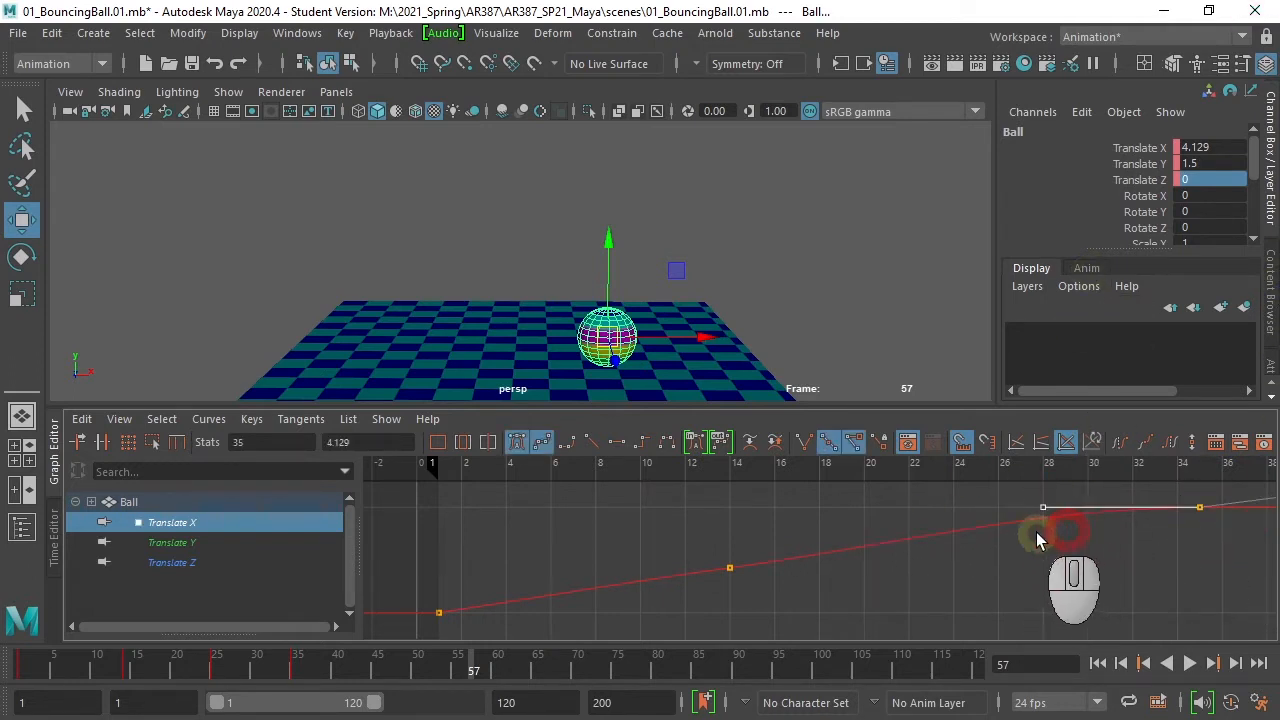
middle_drag(1037, 536, 1061, 546)
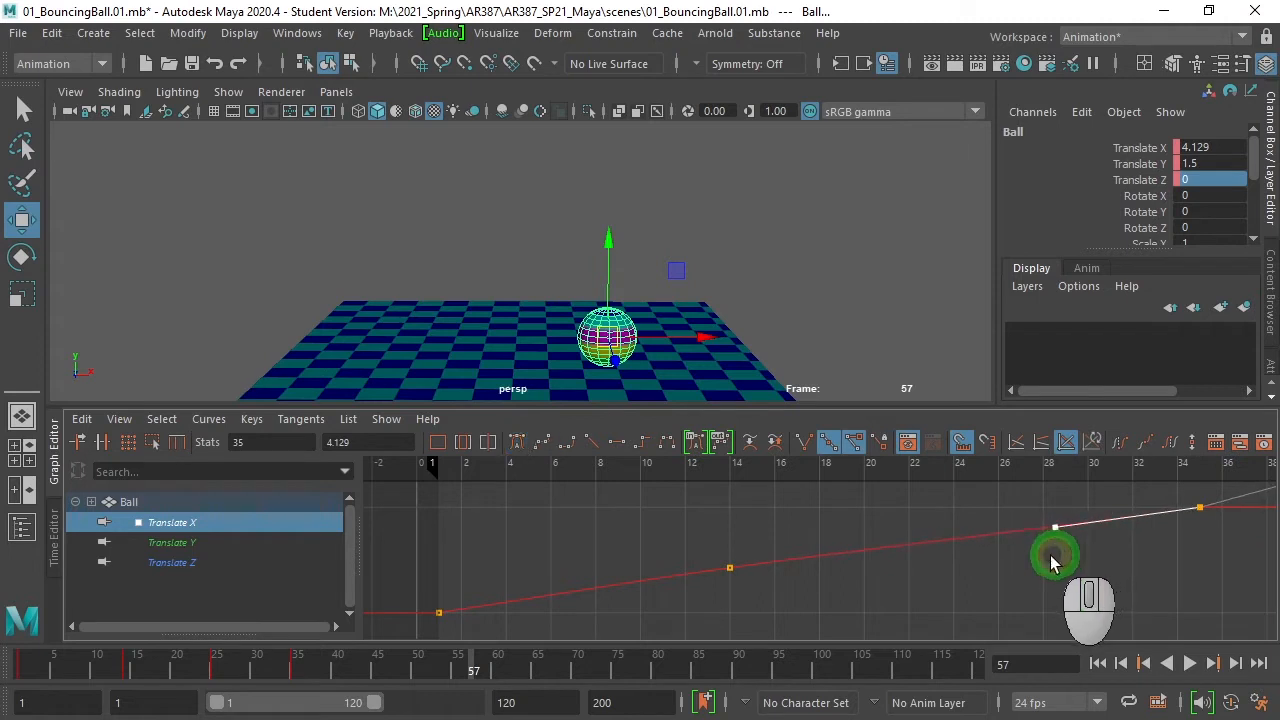
drag(695, 555, 814, 600)
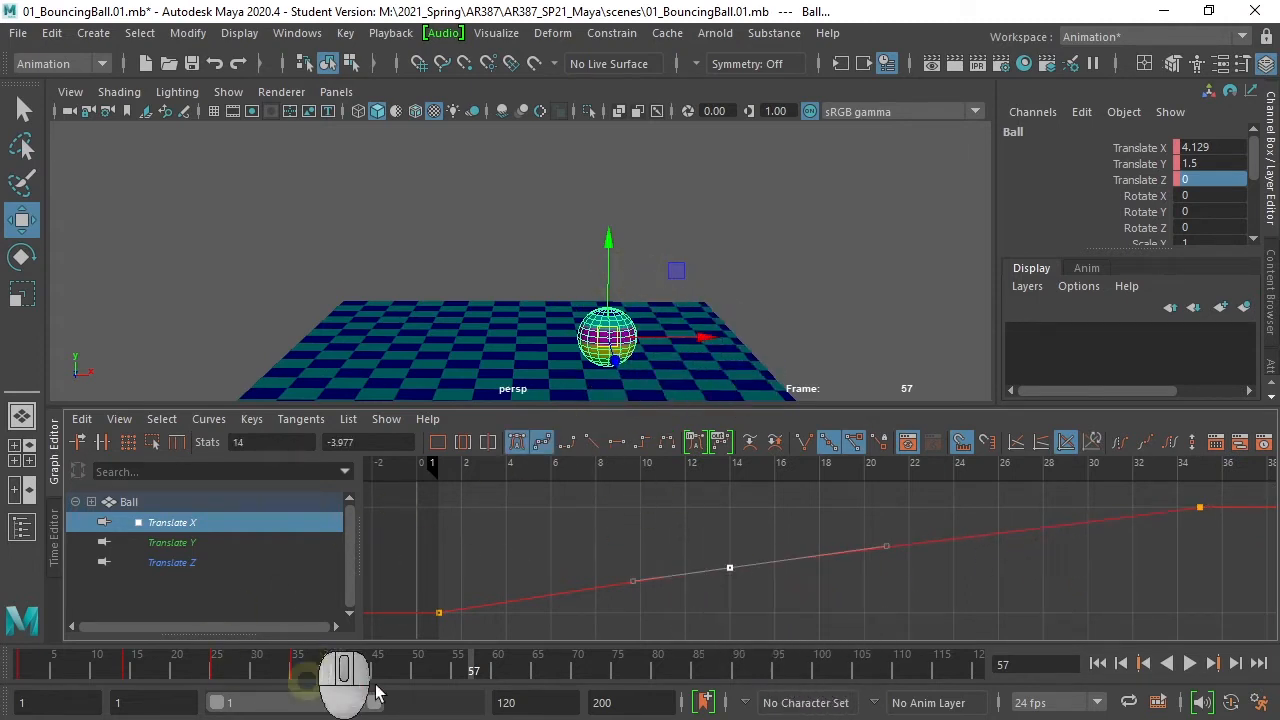
Replay the animation from frame 1 to check the ball's reshaped bounce and forward travel.
click(1098, 663)
click(1196, 661)
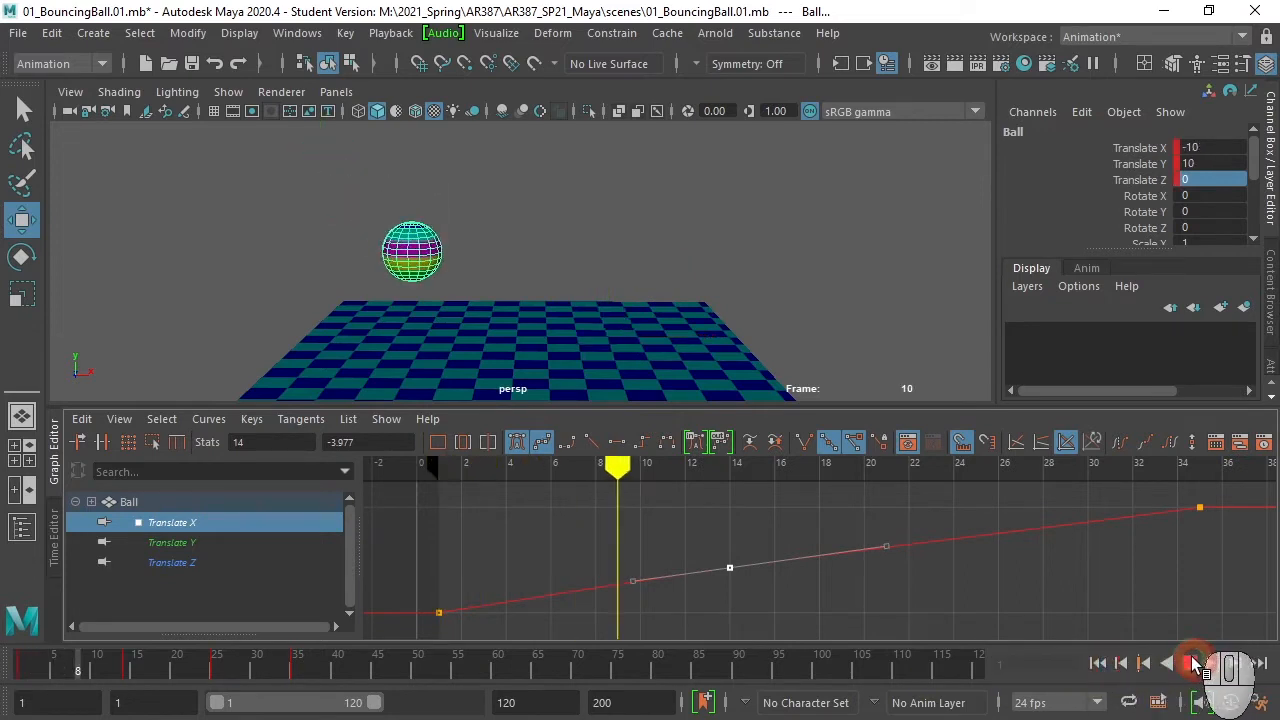
click(1178, 661)
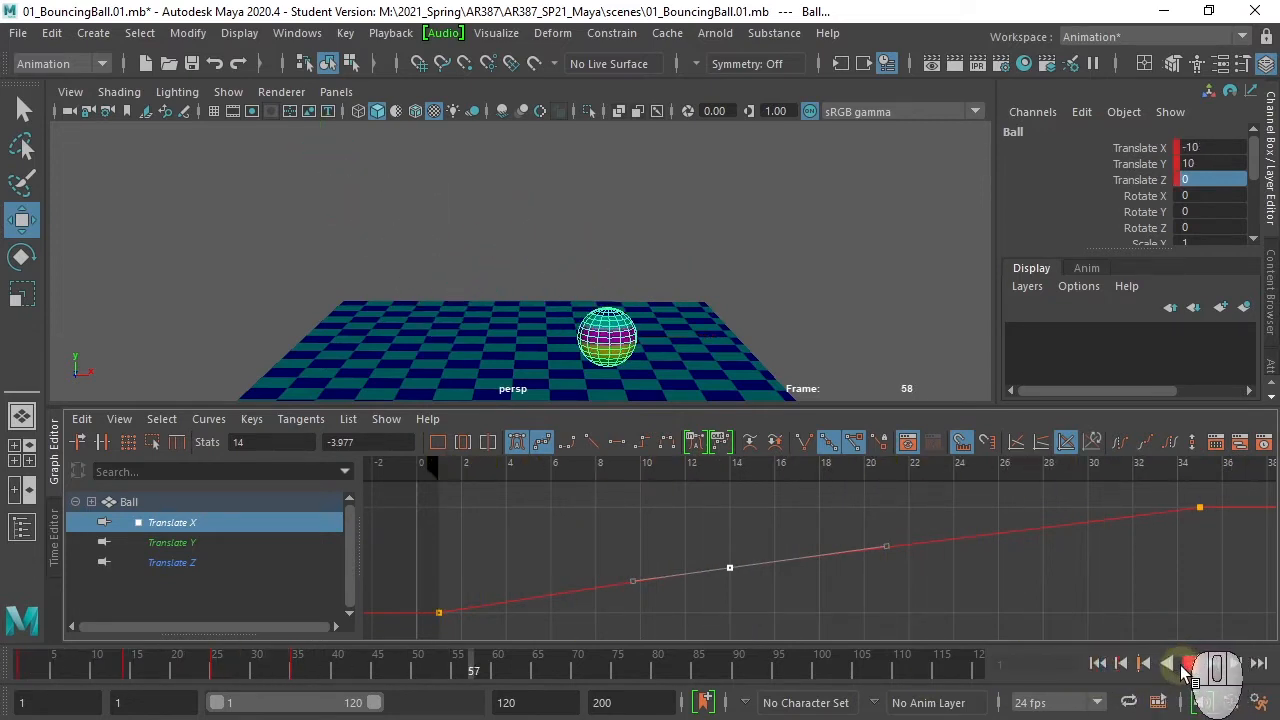
click(1166, 663)
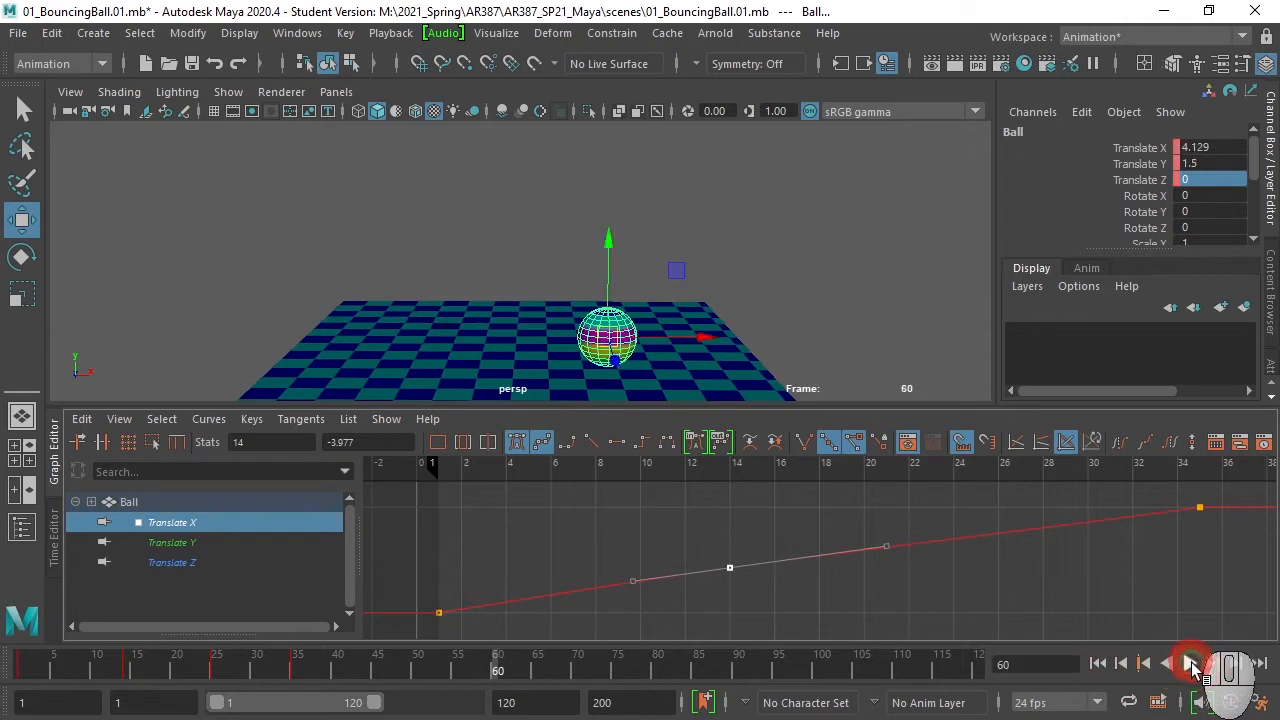
click(1192, 664)
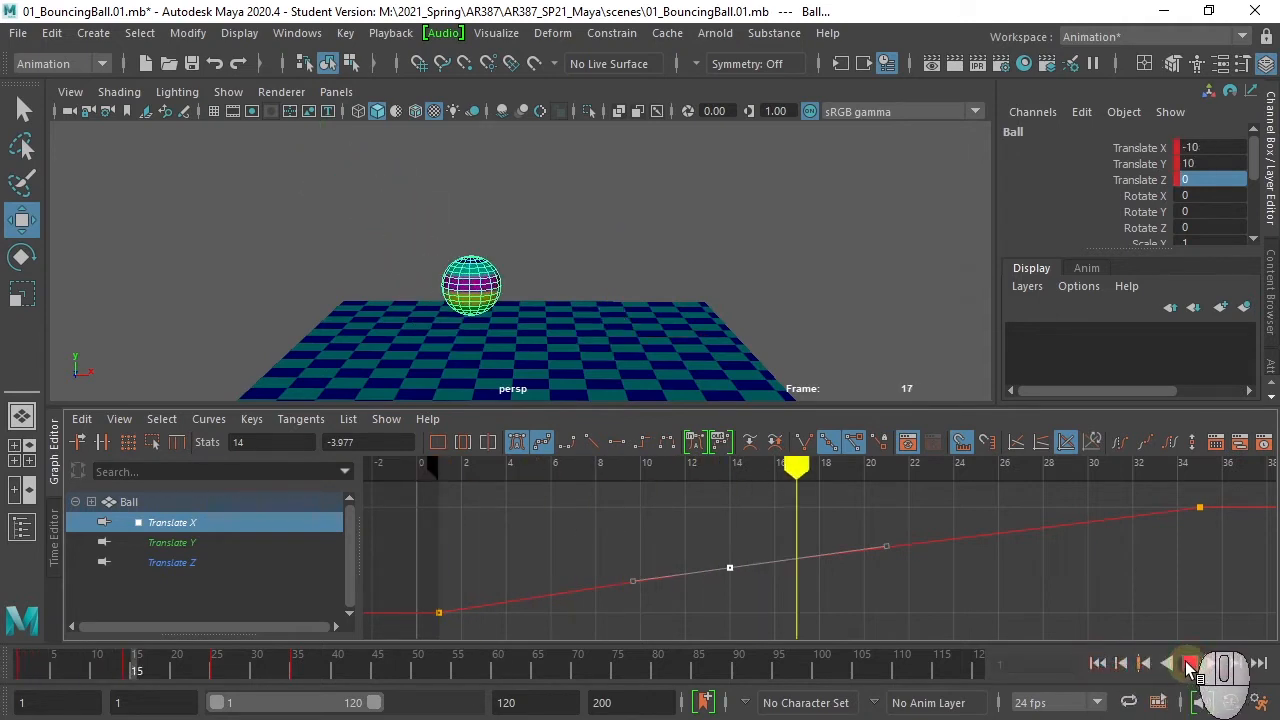
click(1192, 664)
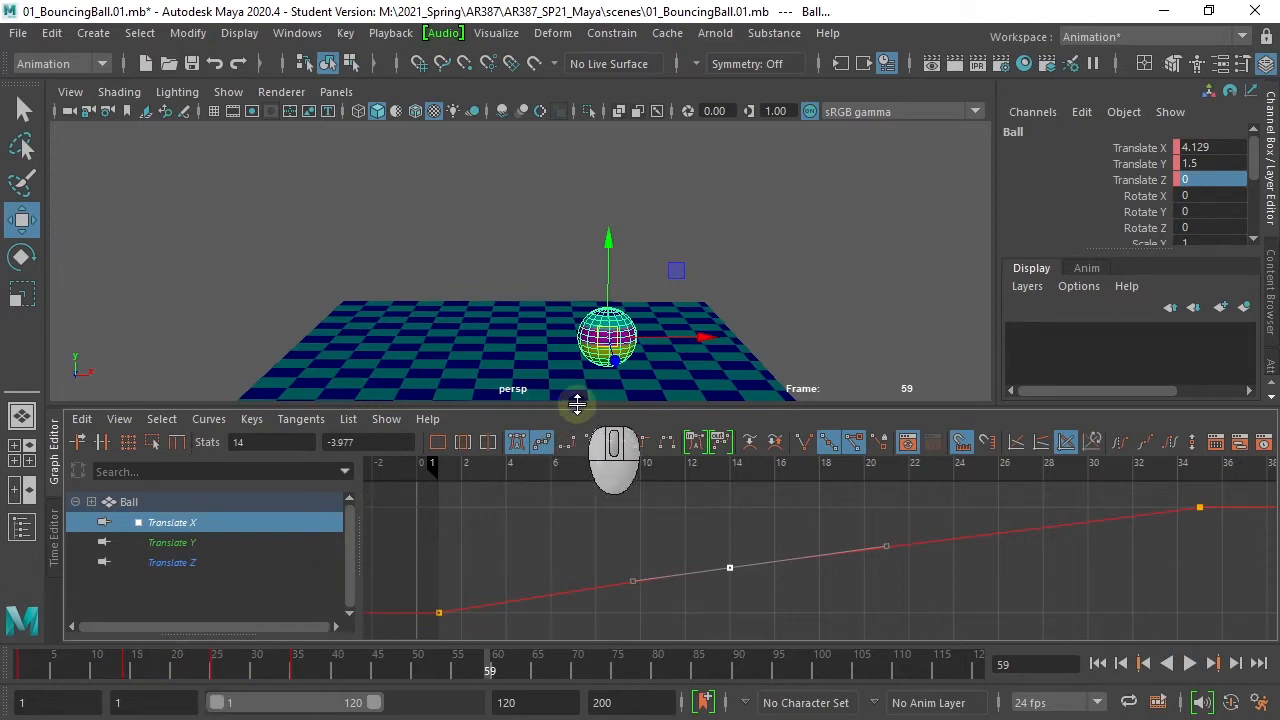
Enlarge the viewport and key the ball's rotation at 0 on all axes at frame 14.
drag(581, 404, 594, 487)
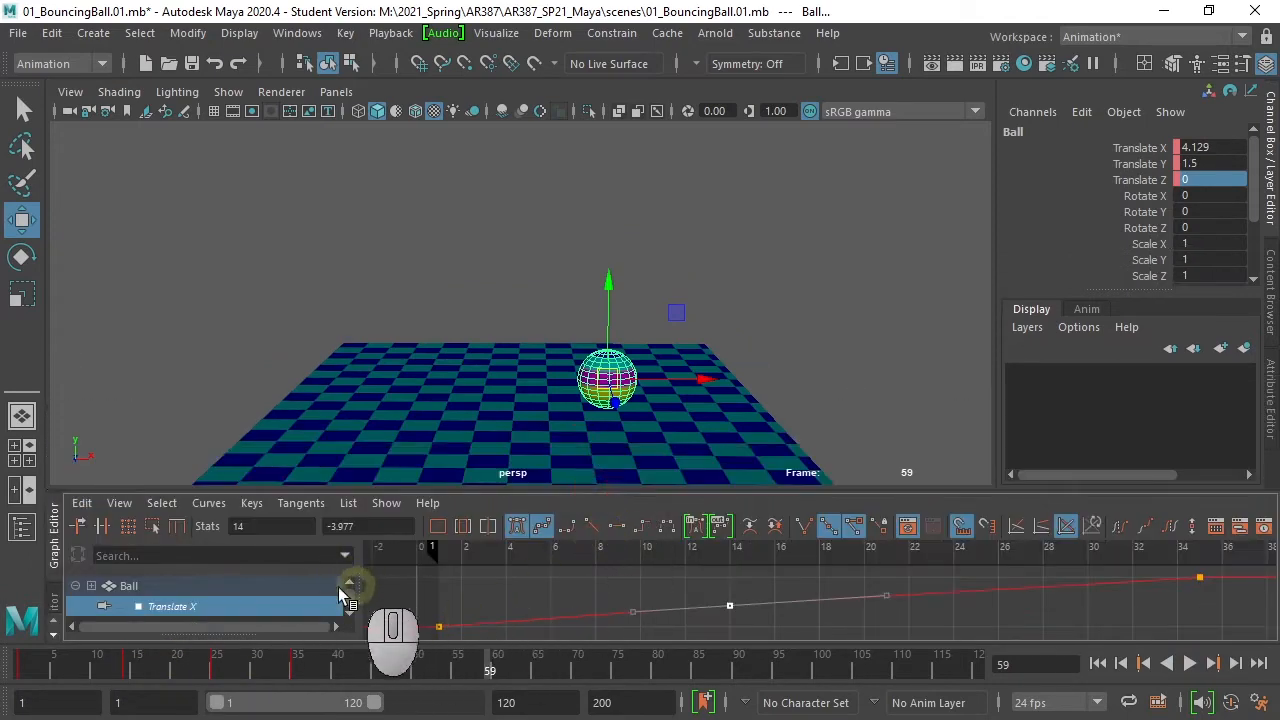
click(115, 678)
drag(115, 678, 128, 680)
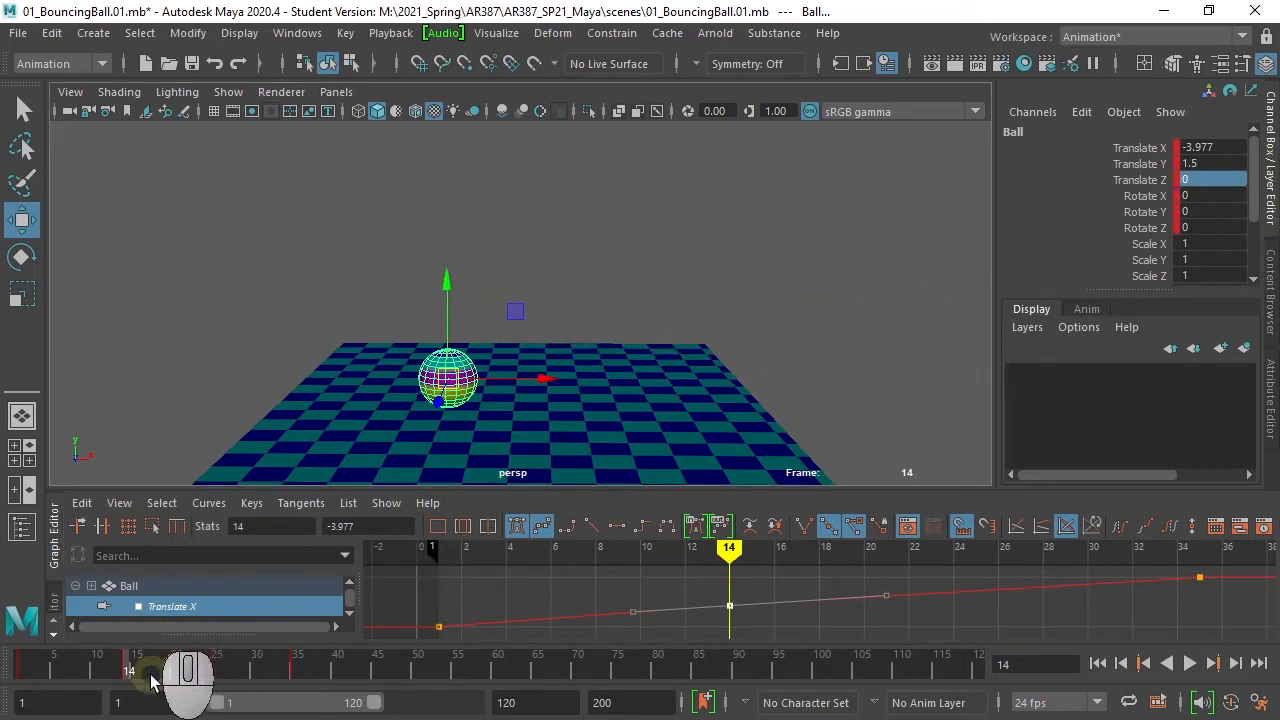
At frame 35, rotate the ball about Z to about -55.1 degrees and key its rotation.
drag(130, 671, 295, 673)
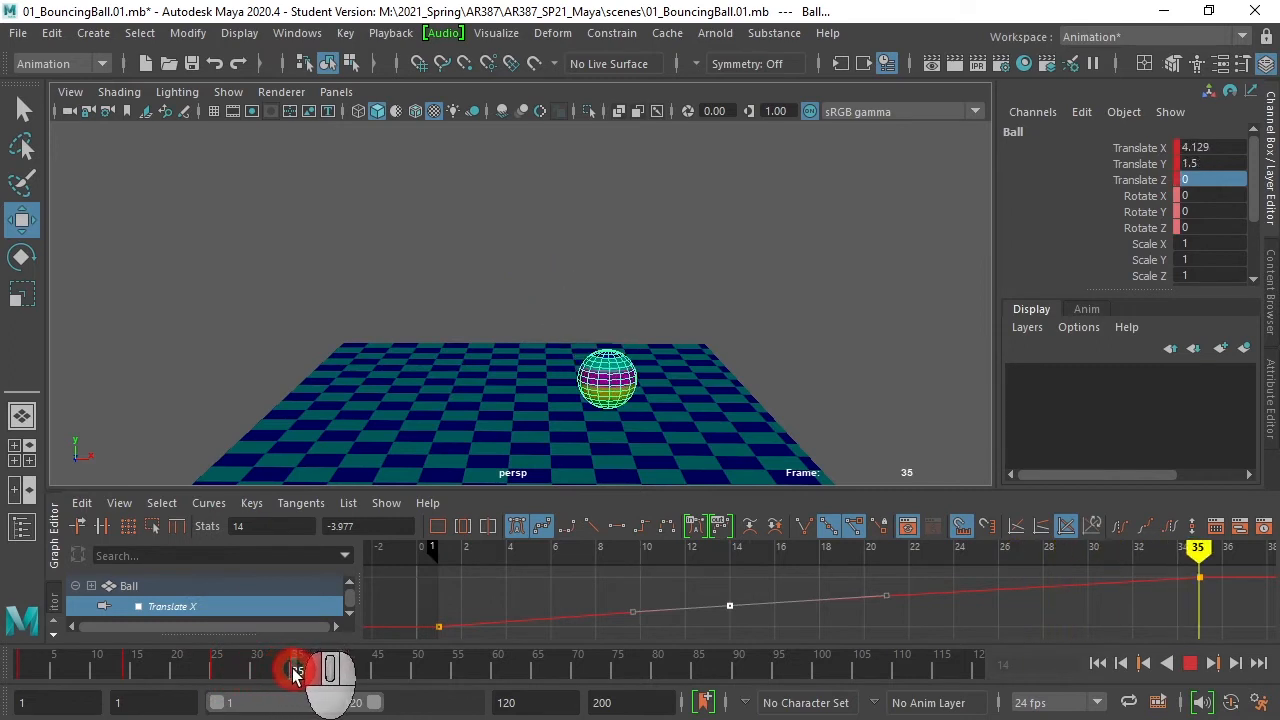
key(e)
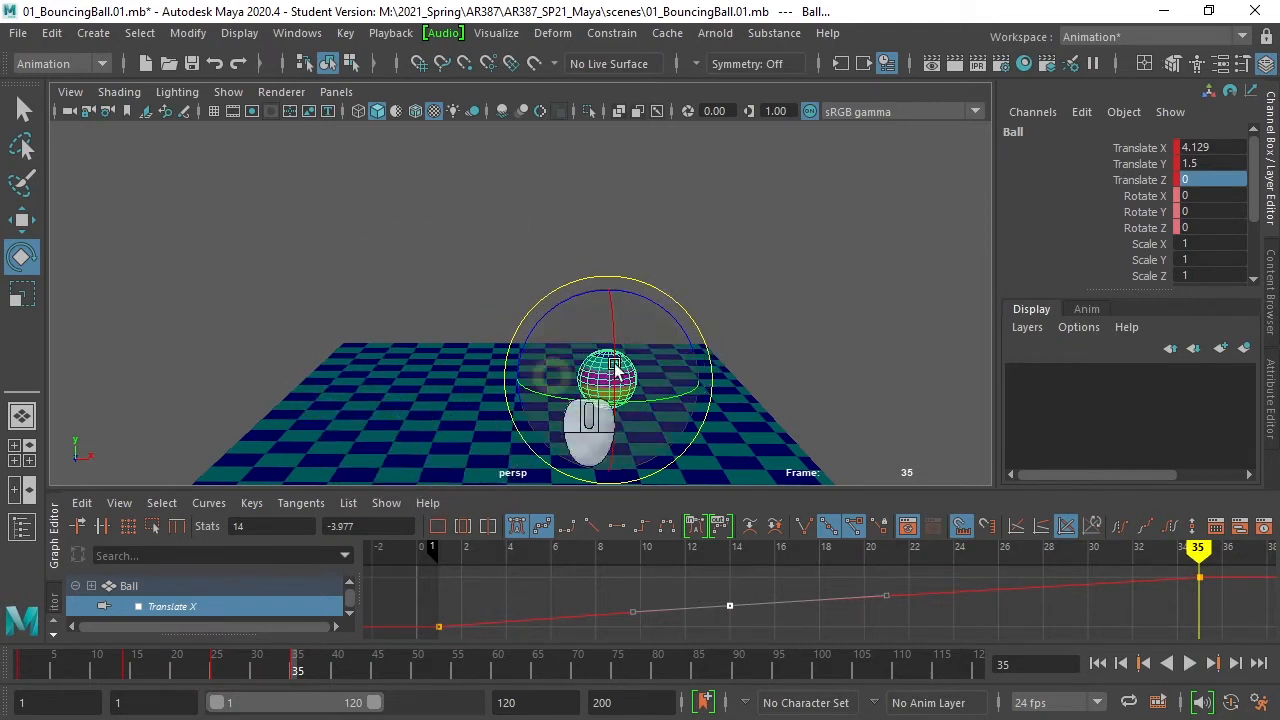
drag(655, 300, 728, 360)
key(shift)
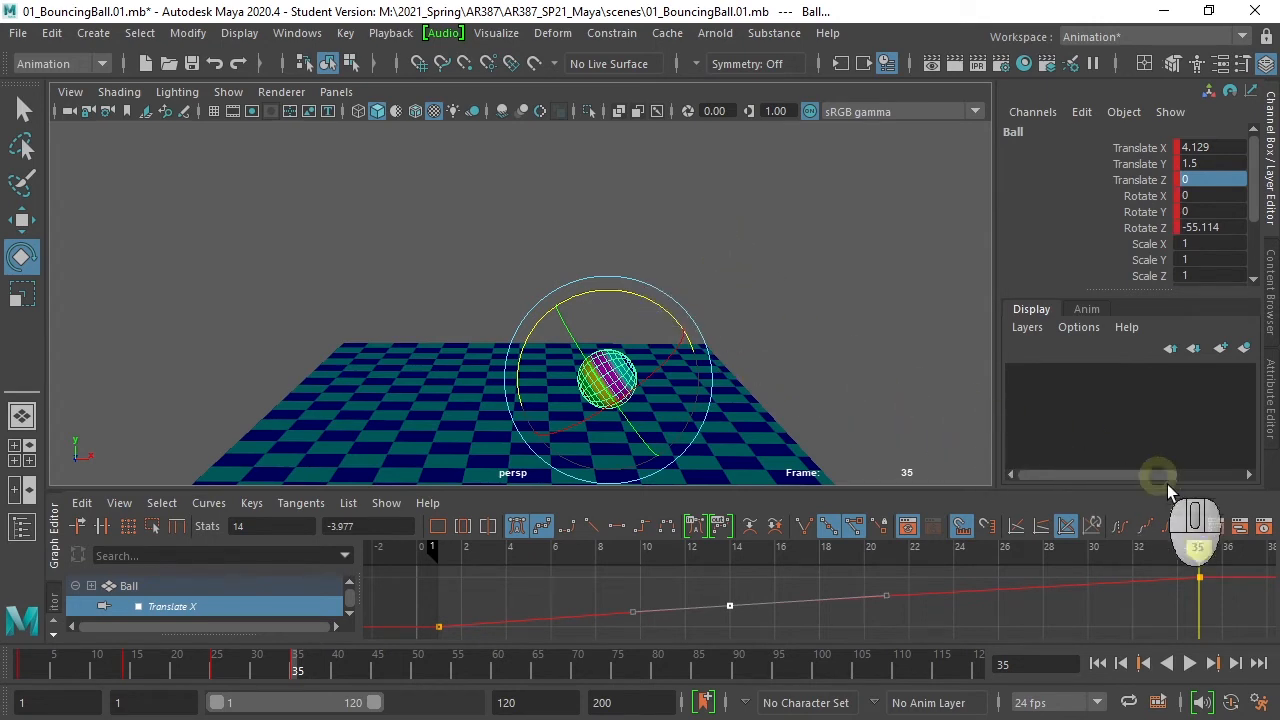
Step back through the keys and replay the animation from frame 1 twice to check the ball's spin after the first bounce.
click(1145, 664)
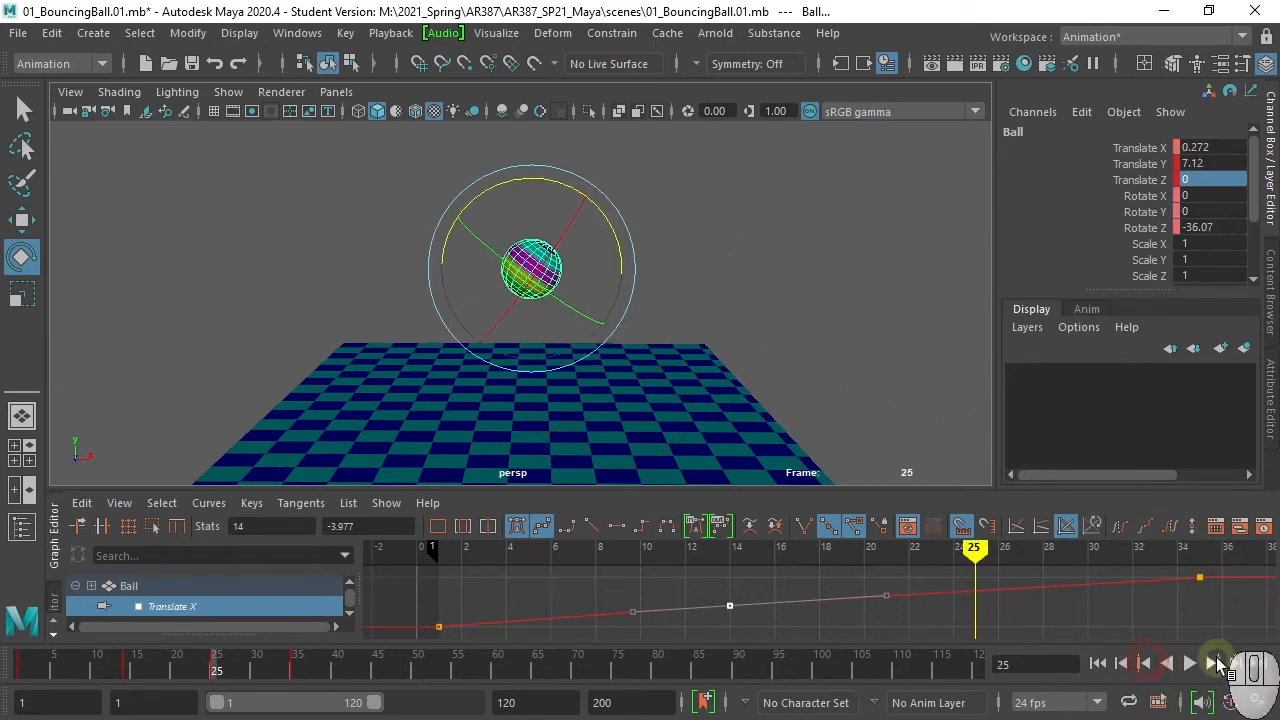
click(1145, 664)
click(1189, 664)
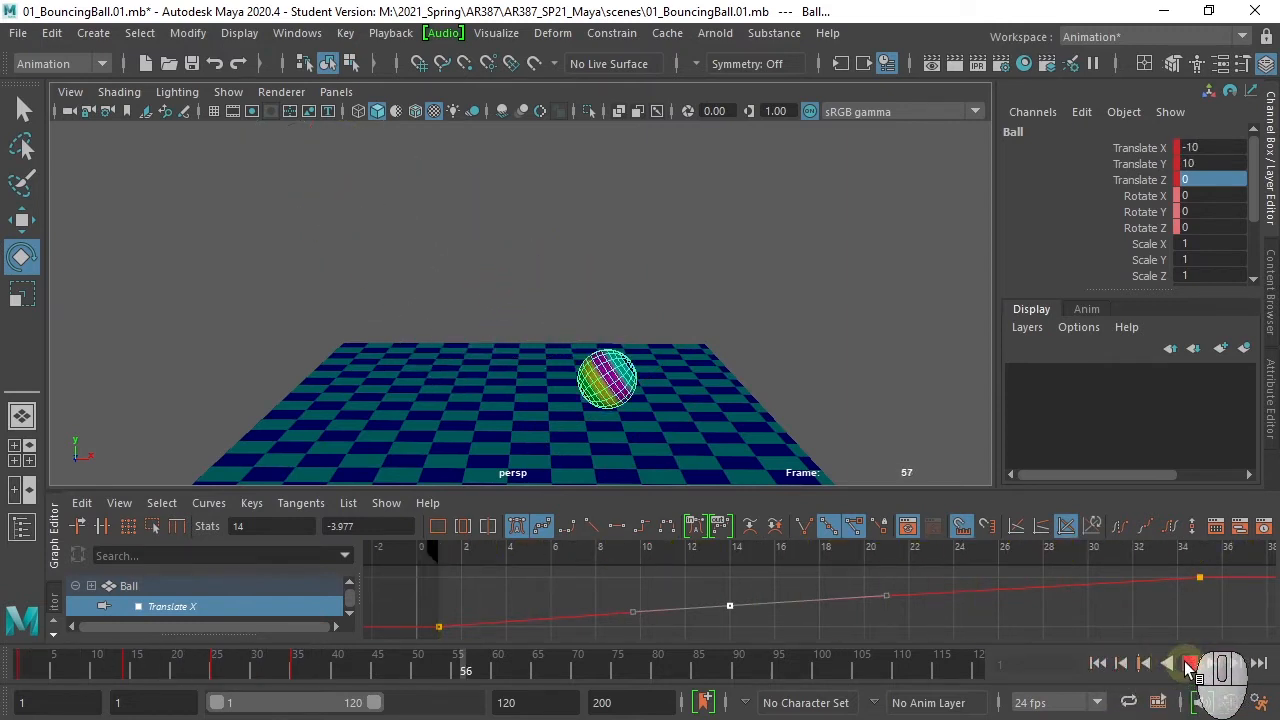
click(1189, 664)
click(1145, 664)
click(1189, 664)
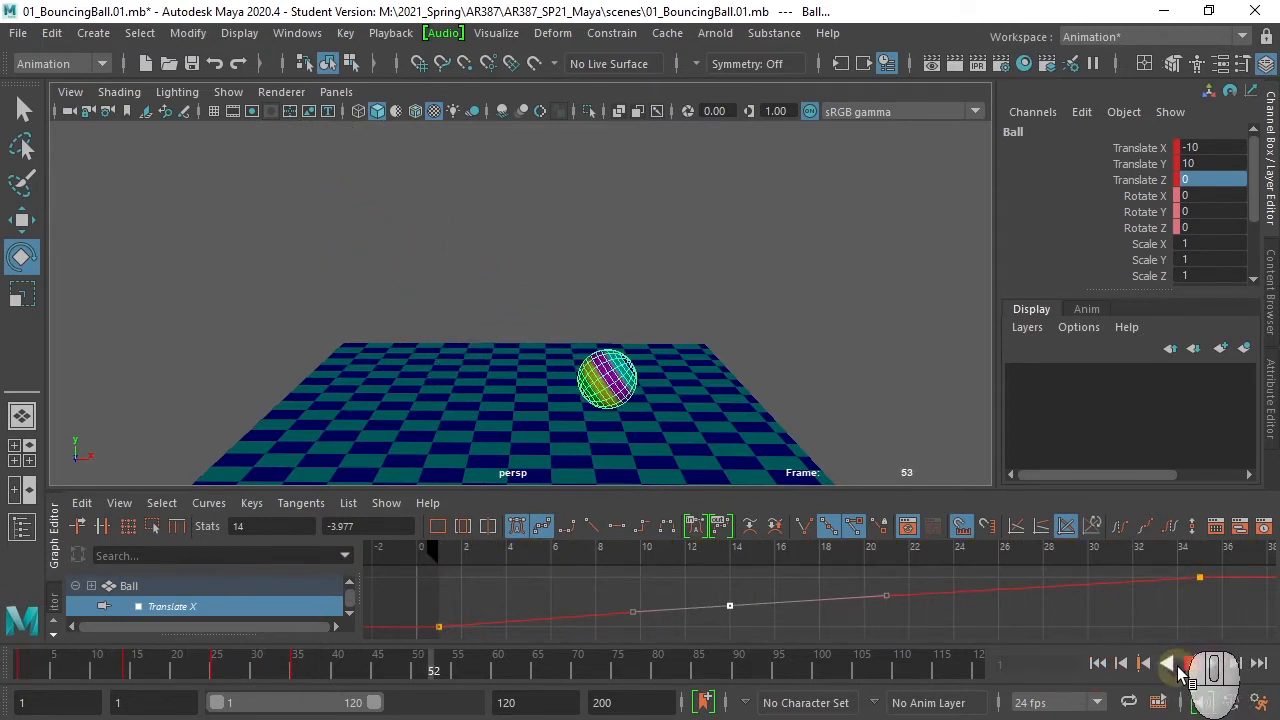
click(1189, 664)
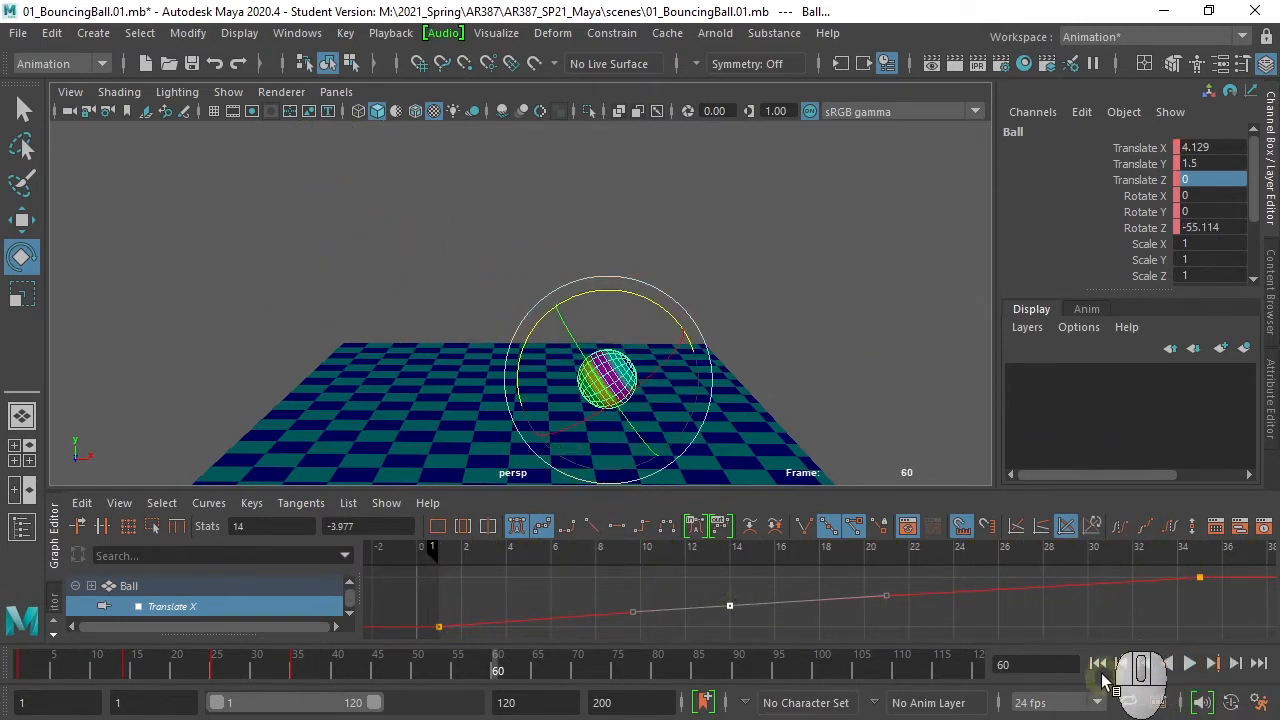
Key the ball's scale at 1 on all axes at frame 13, just before it hits the floor.
click(1099, 665)
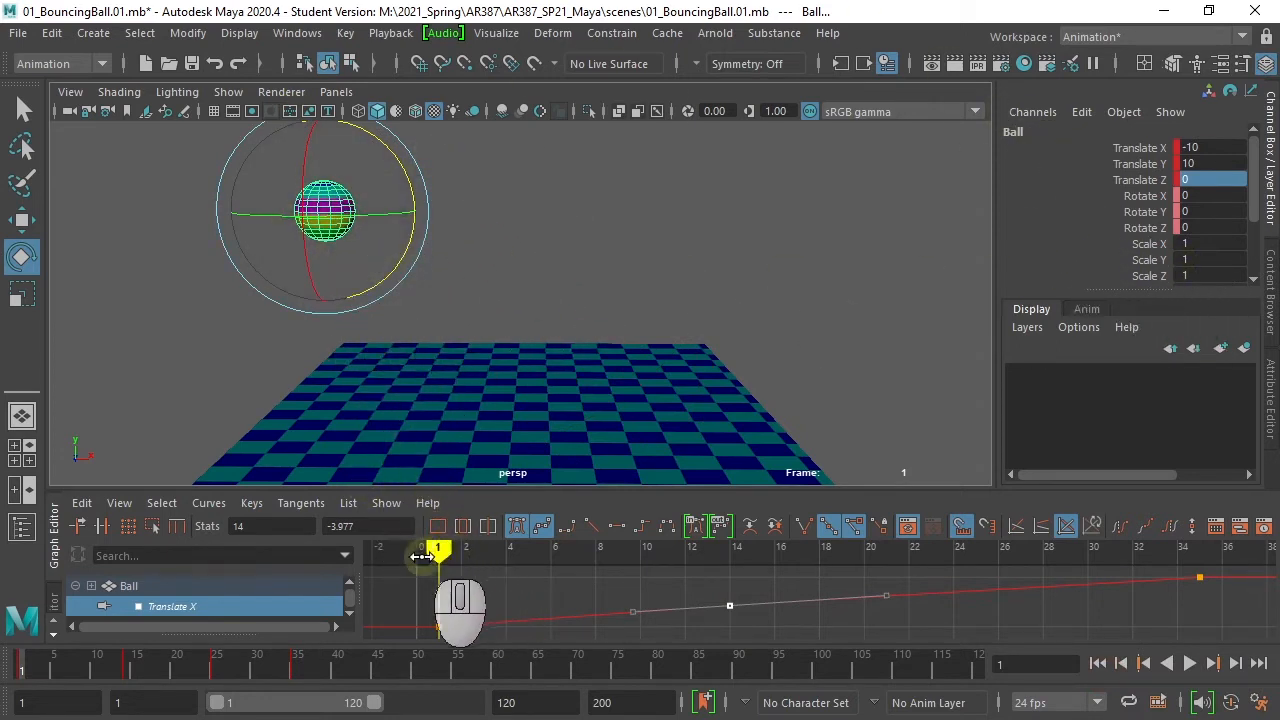
drag(440, 548, 708, 552)
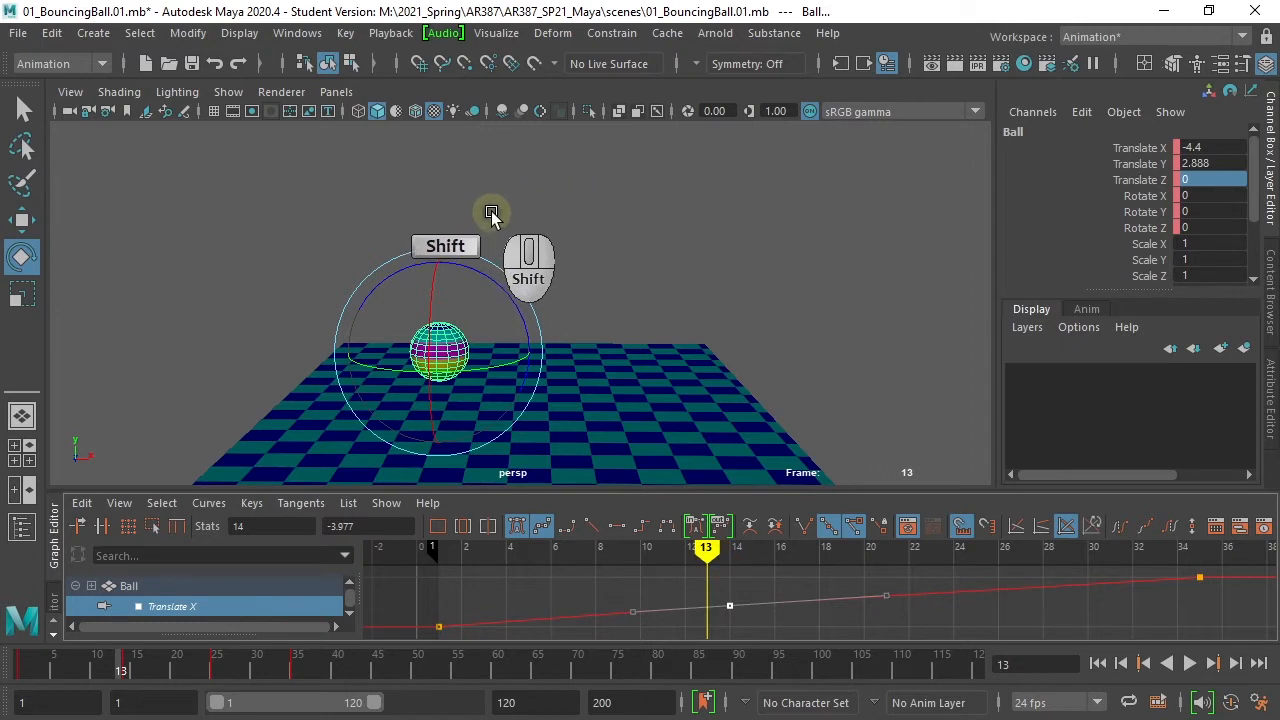
key(shift+r)
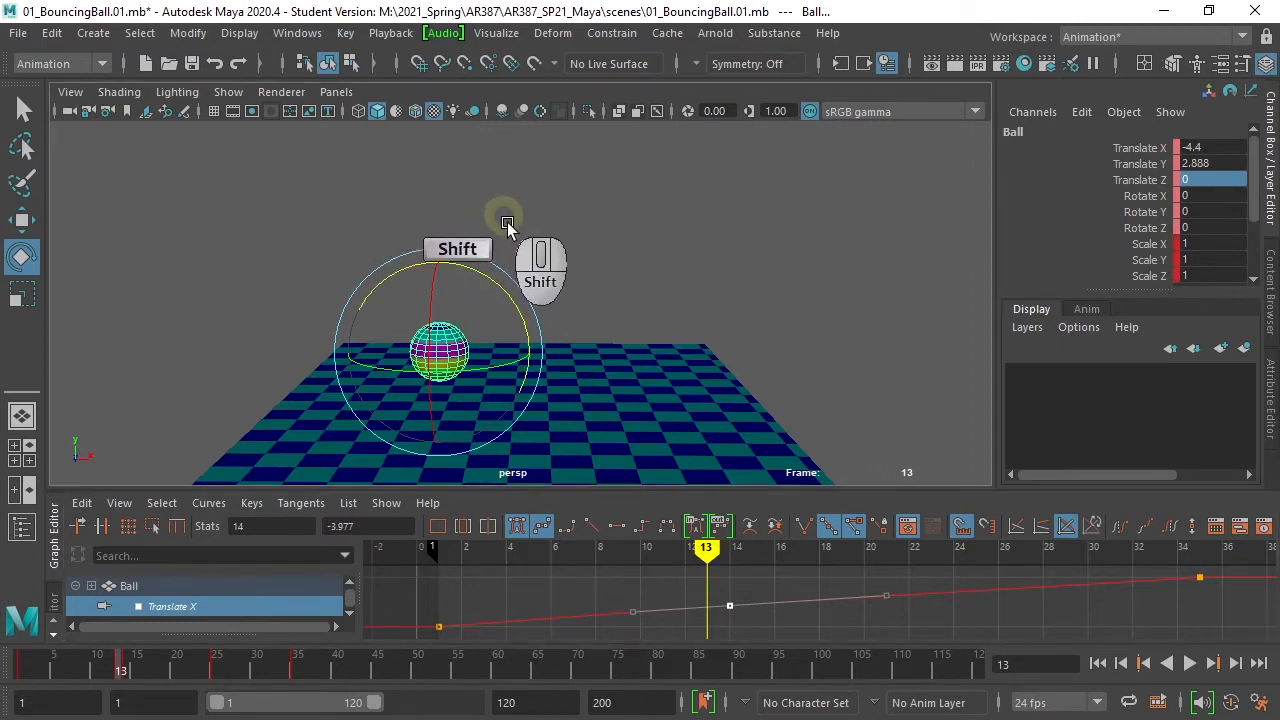
At frame 14, squash the ball to Scale Y about 0.726, lower it to Translate Y about 0.994, and key the pose.
key(r)
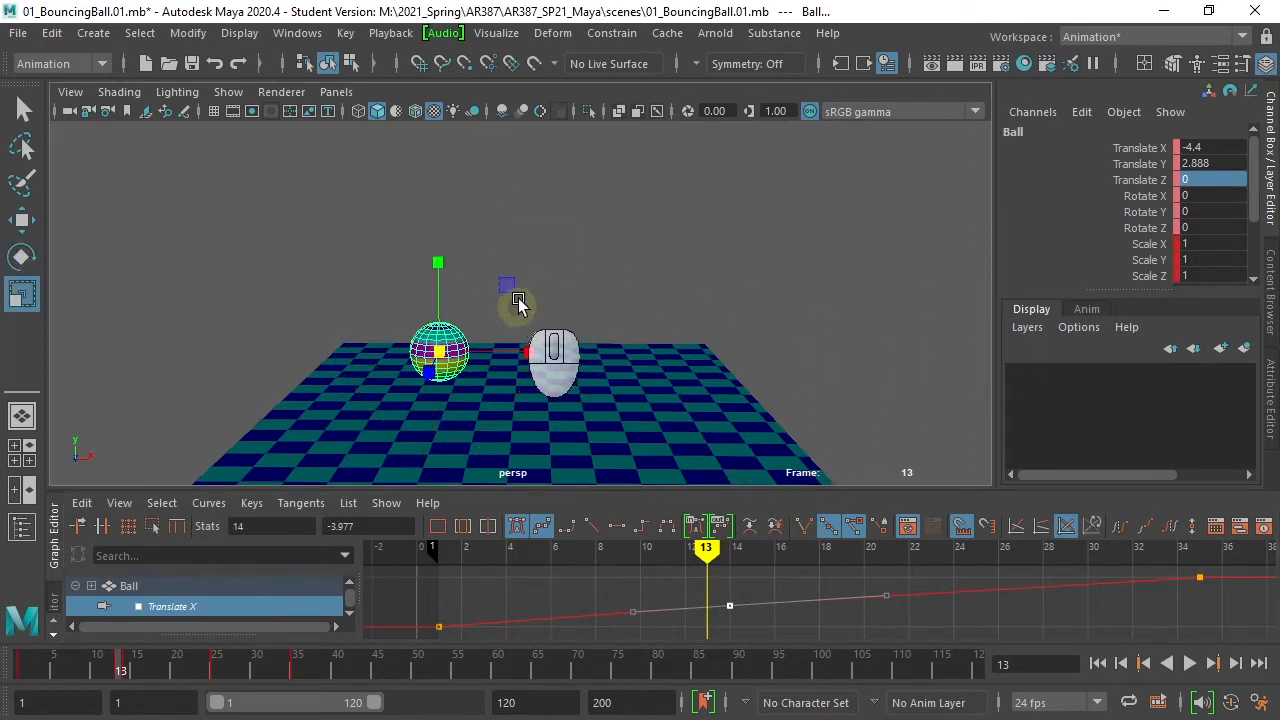
drag(706, 548, 728, 546)
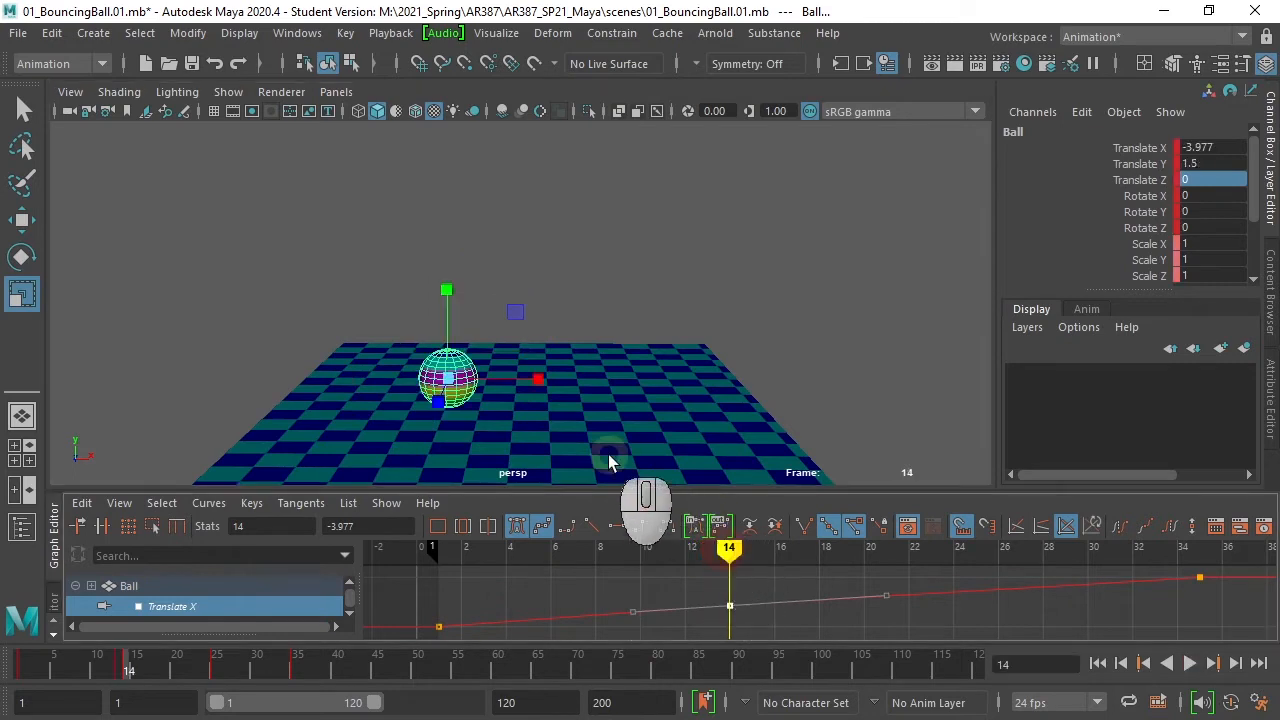
drag(444, 294, 446, 316)
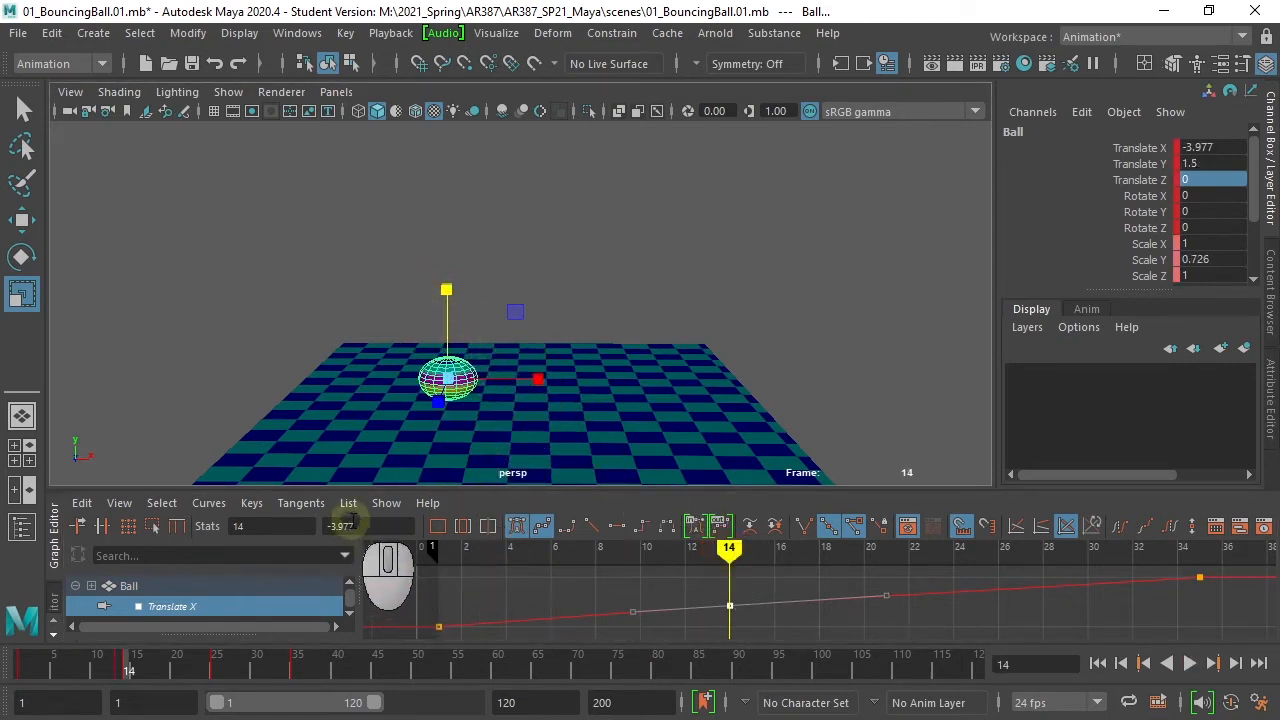
key(w)
drag(447, 277, 443, 285)
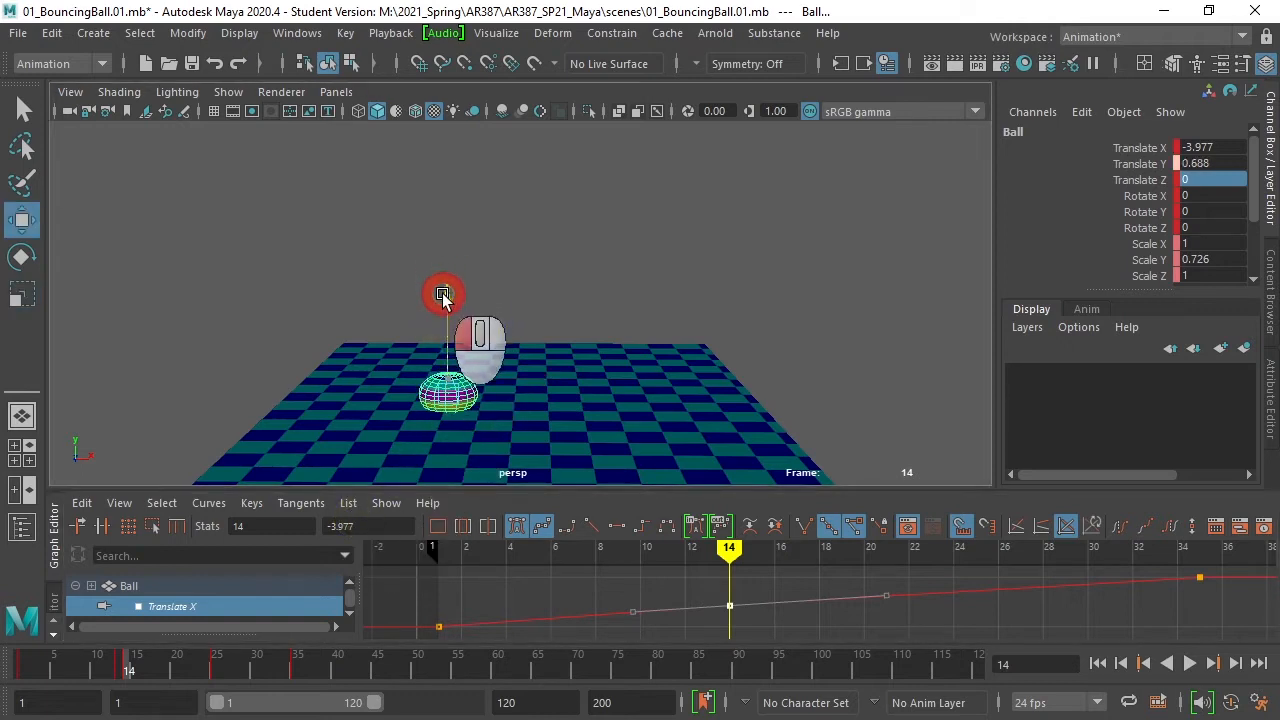
key(shift)
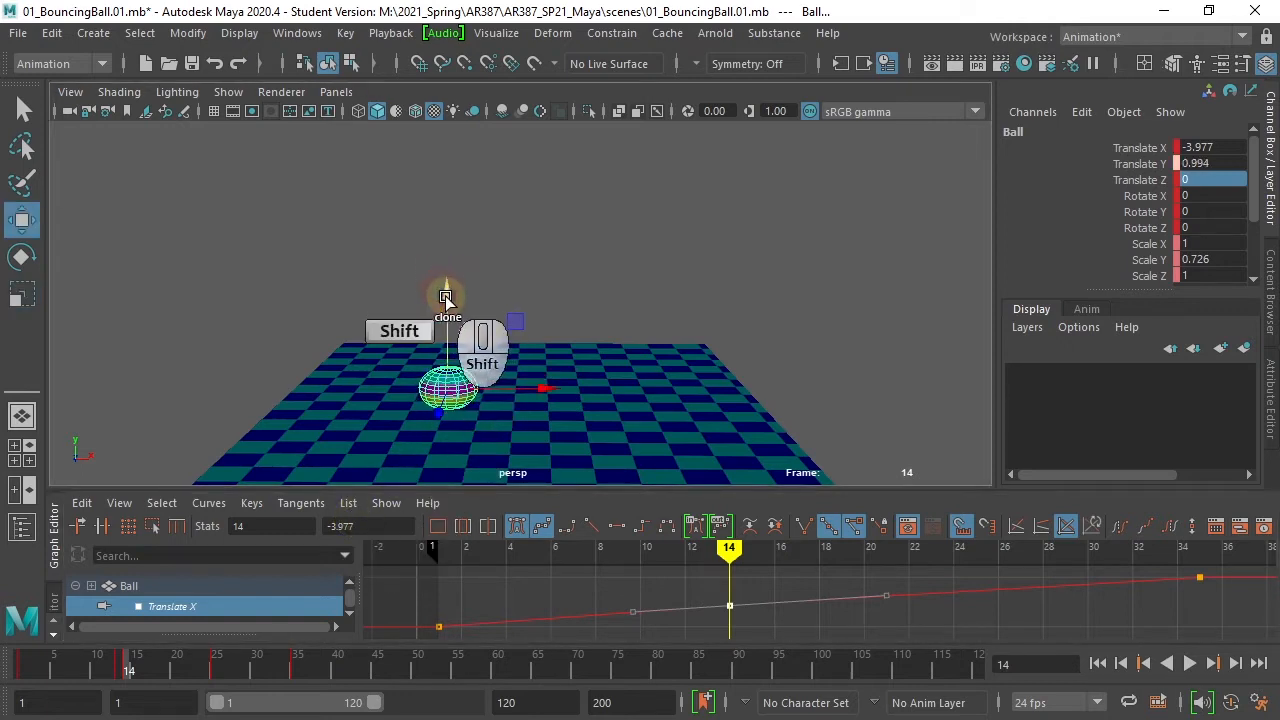
Replay the animation from frame 1 to check the squash at the first floor contact.
click(1097, 663)
click(1188, 663)
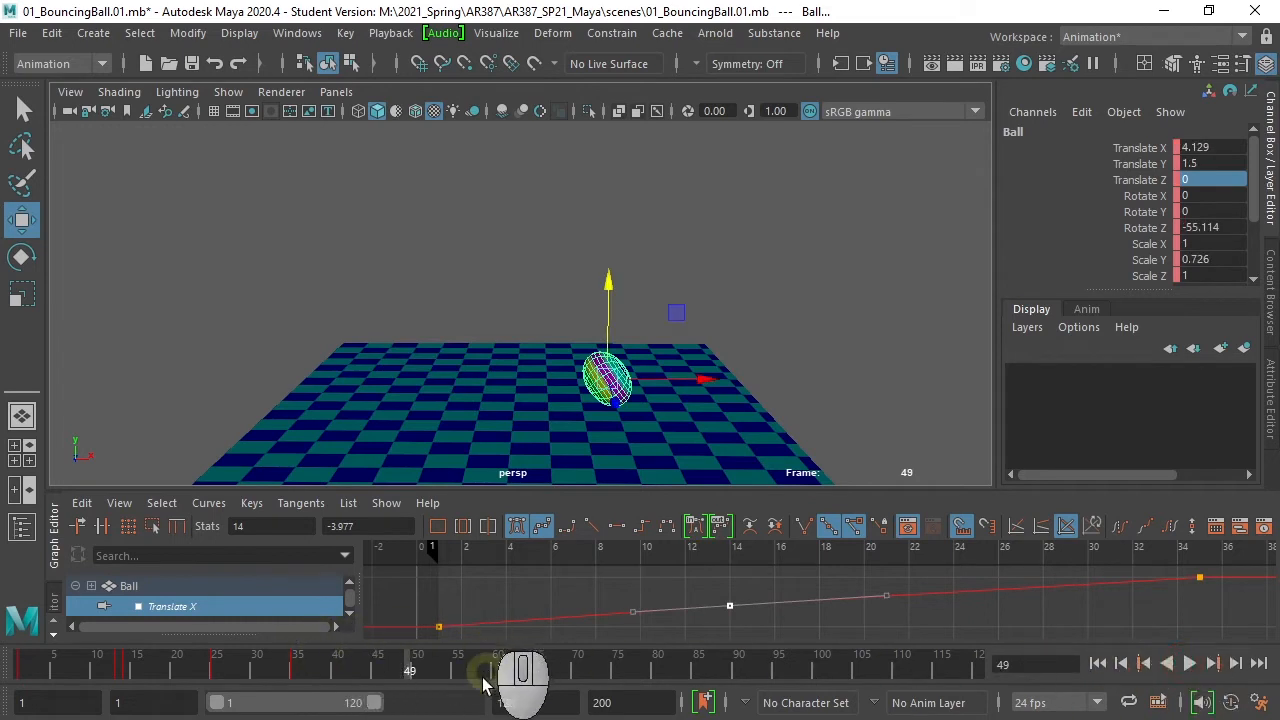
Try to reset the ball's Scale Y to 1 and key its scale at frame 35.
click(263, 673)
drag(263, 673, 296, 676)
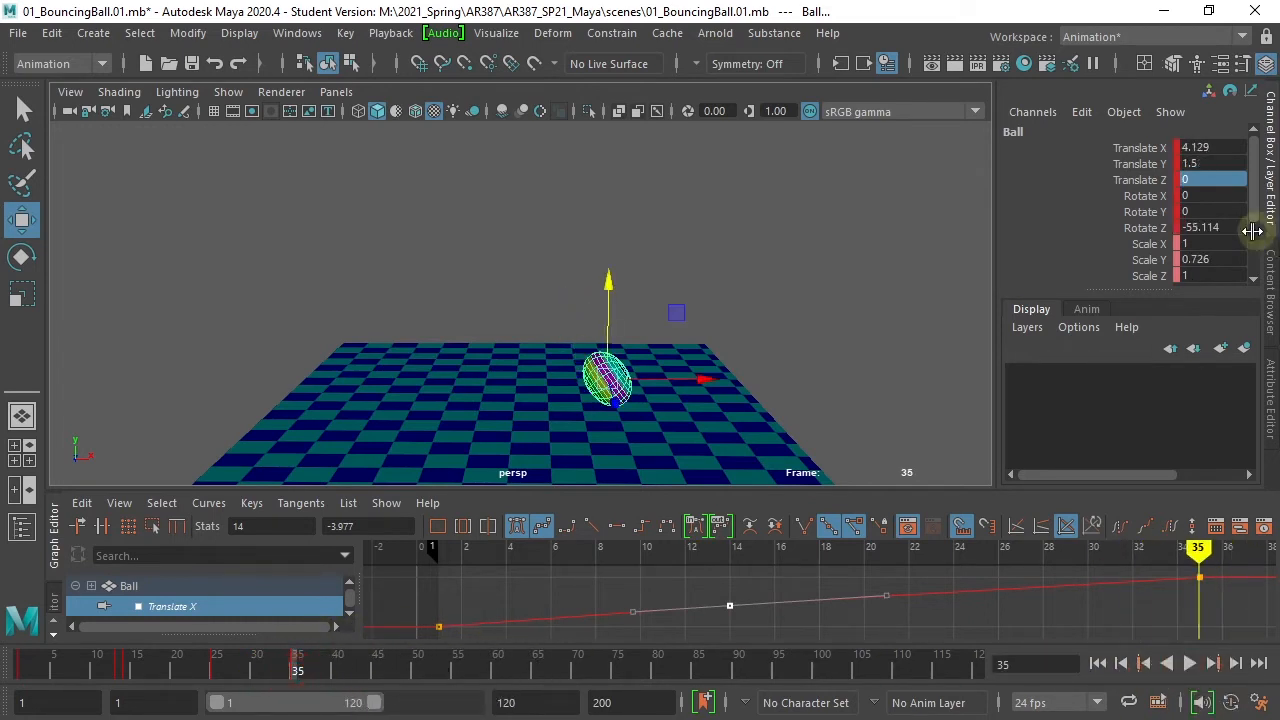
drag(1253, 231, 1192, 246)
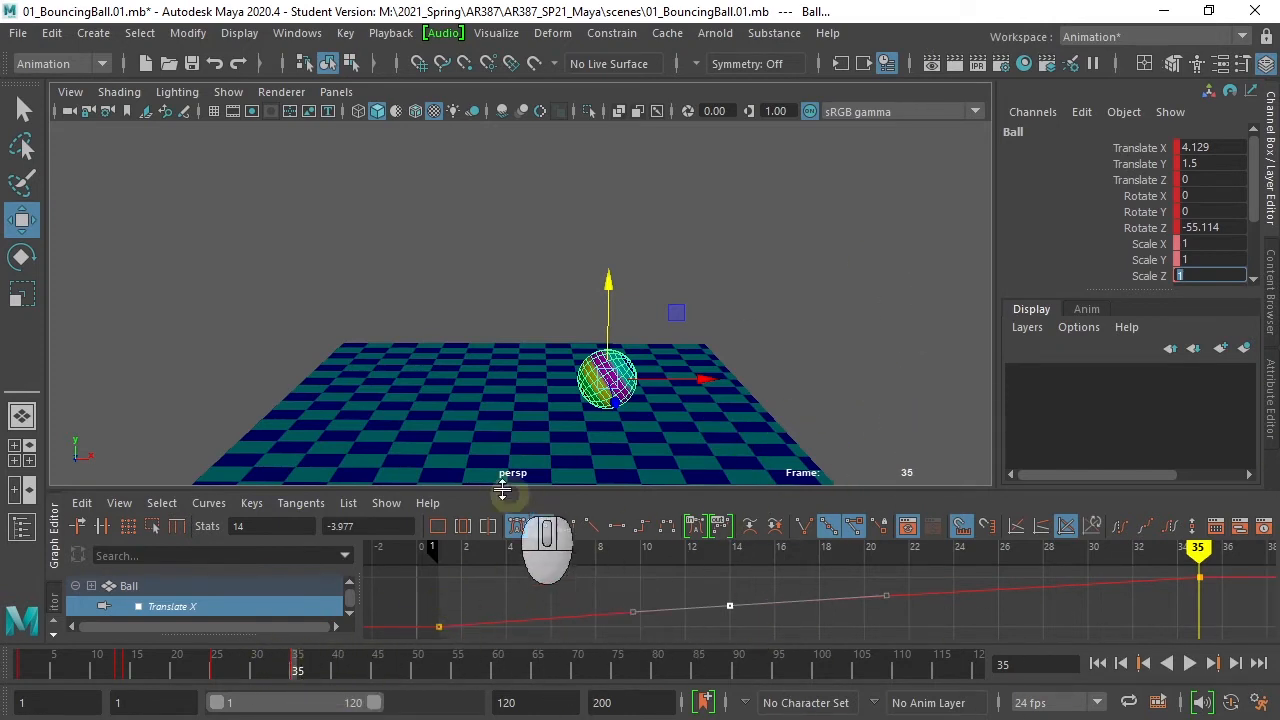
text(R)
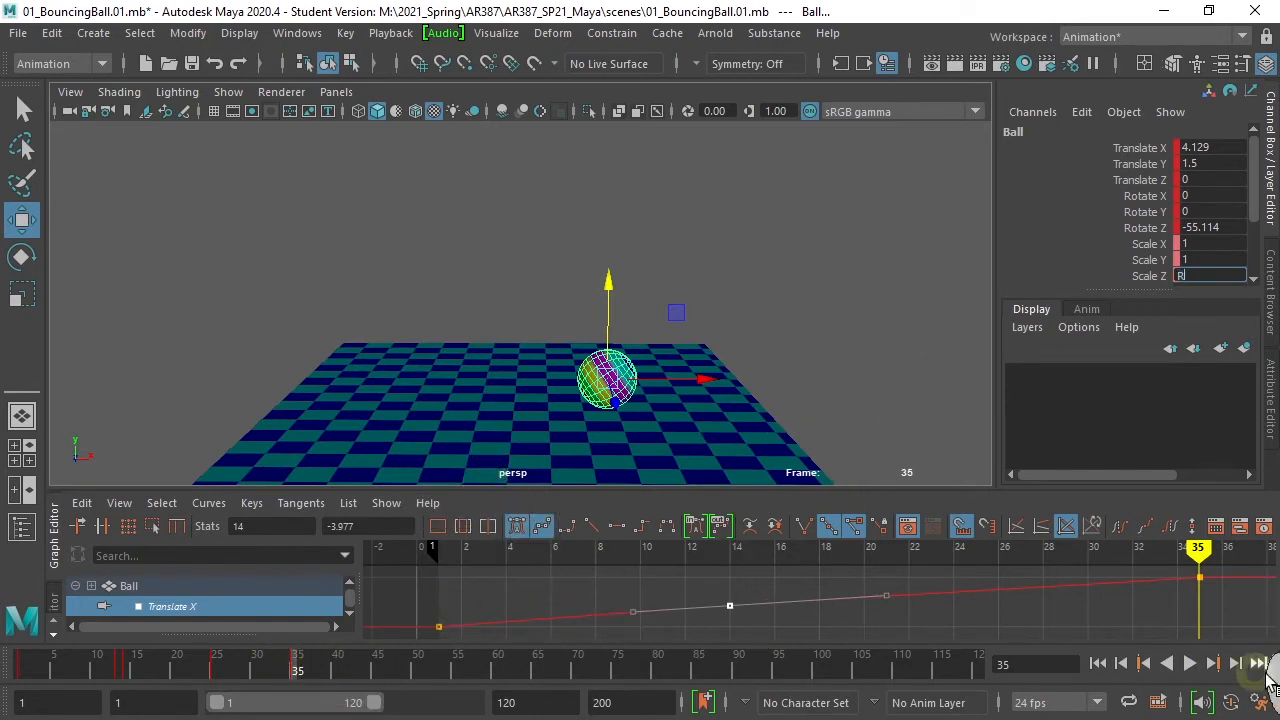
Replay the animation from frame 1 to check whether the ball regains its round shape by frame 35.
click(1097, 663)
click(1189, 663)
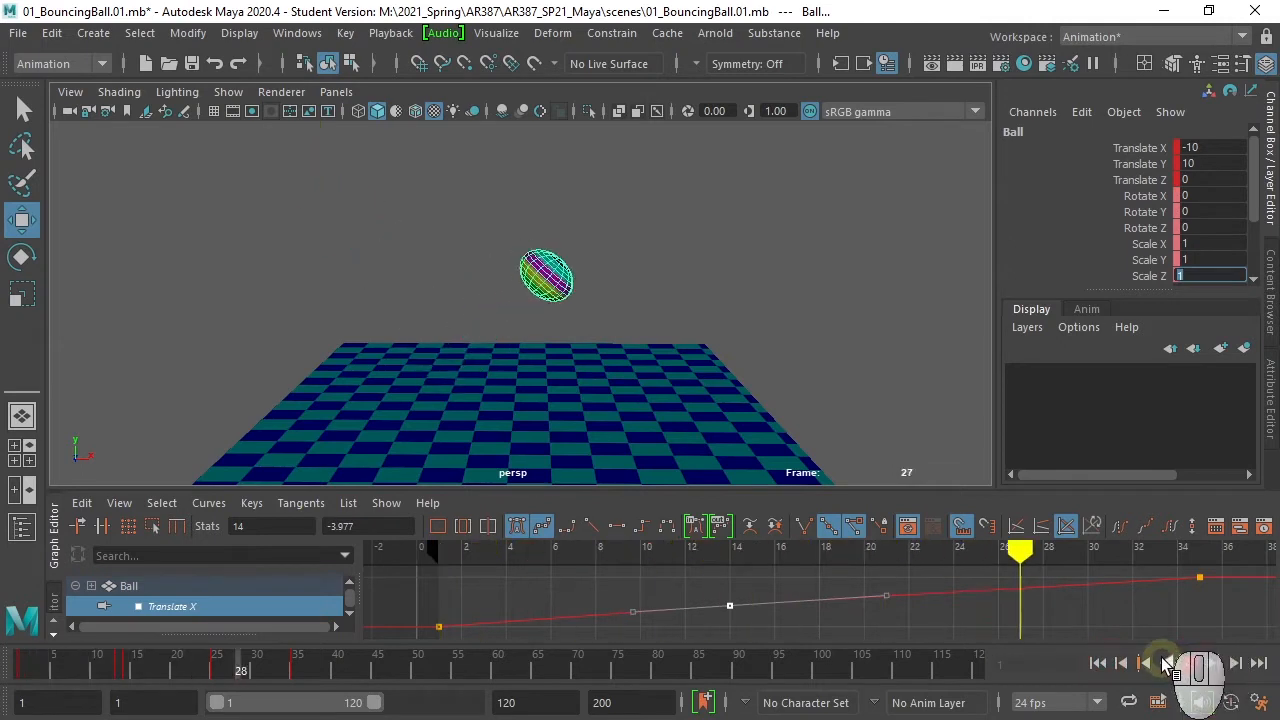
click(1190, 663)
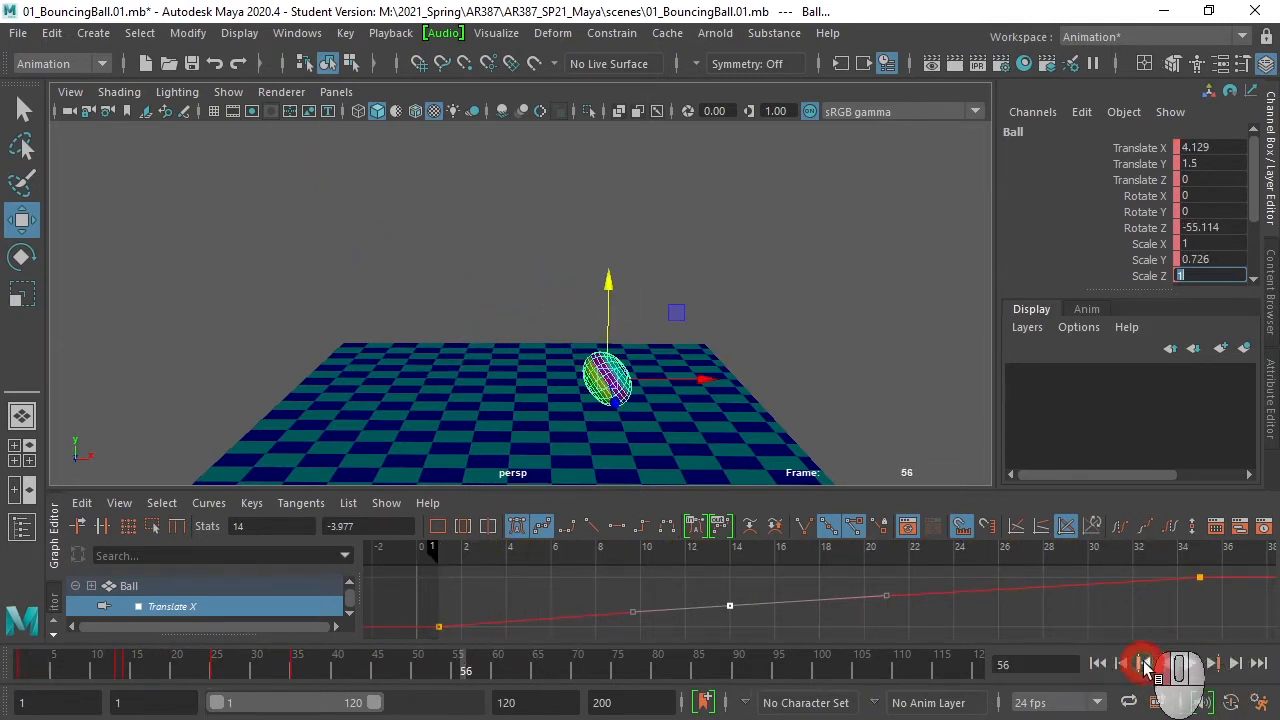
At frame 14, widen the squashed ball to Scale X and Scale Z 1.362 and key its scale.
click(1143, 663)
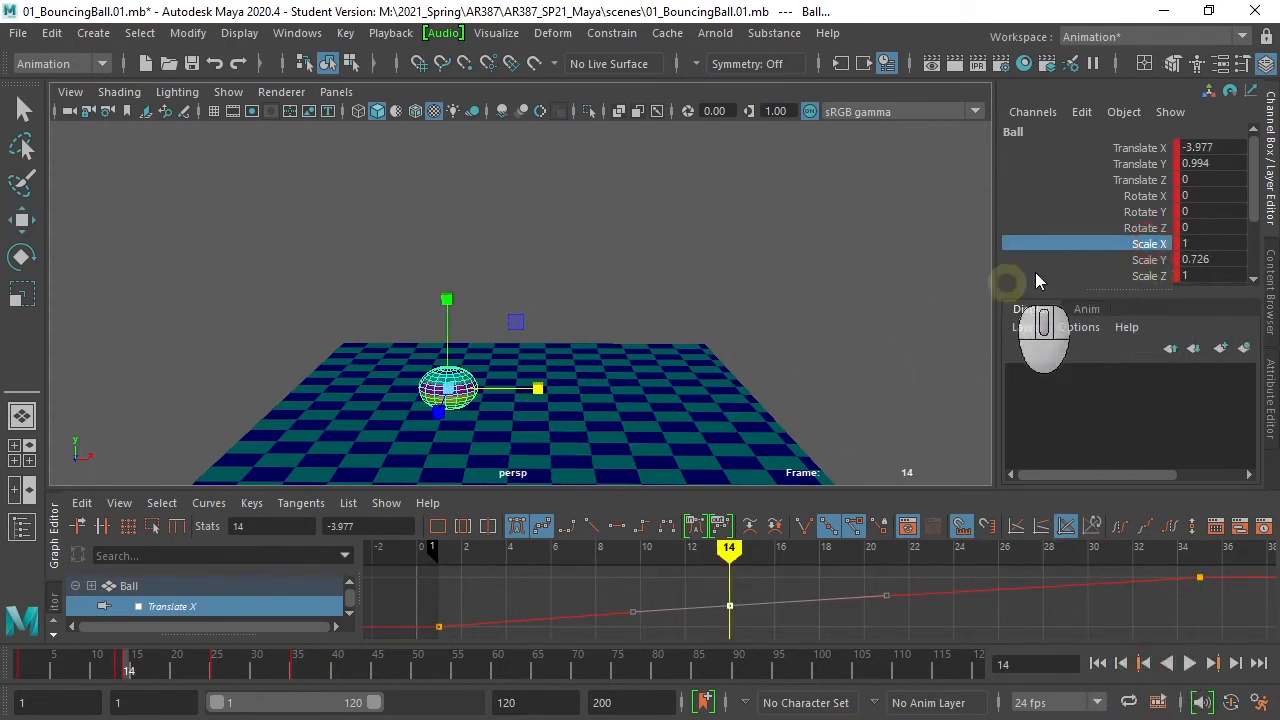
alt+drag(467, 427, 531, 418)
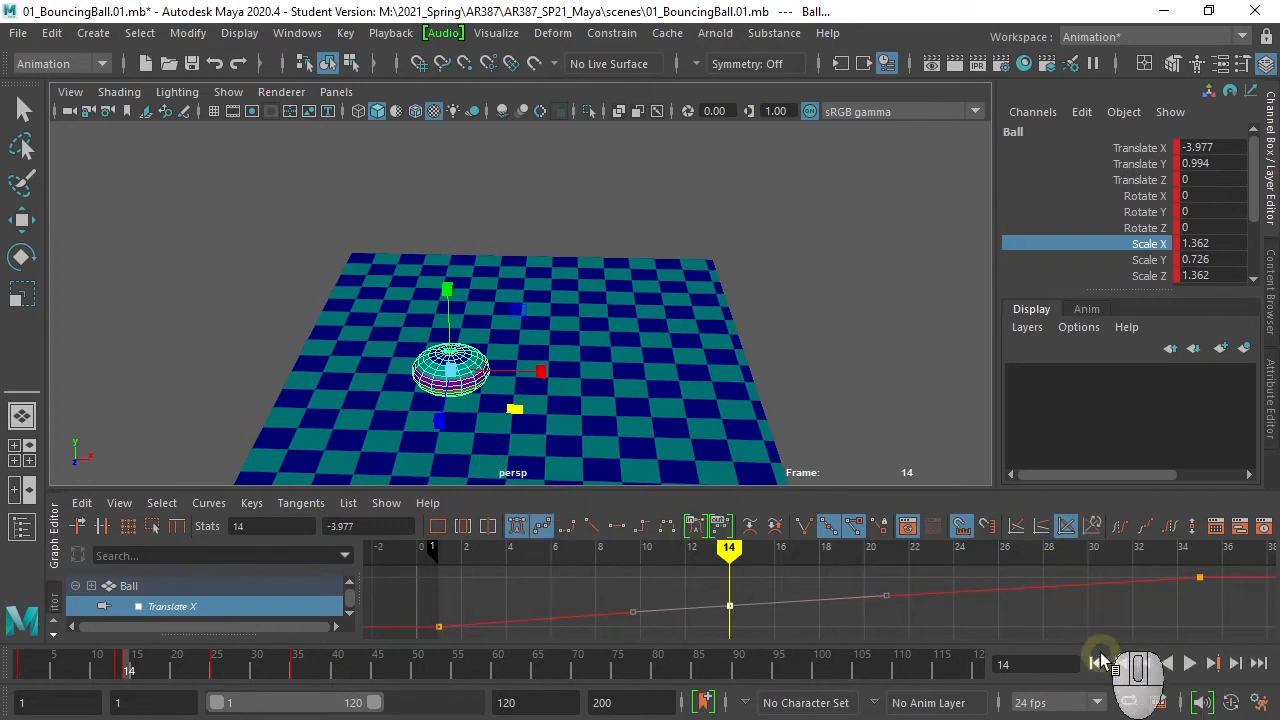
Replay the animation from frame 1 to check the widened squash on the floor.
click(1098, 664)
click(1190, 664)
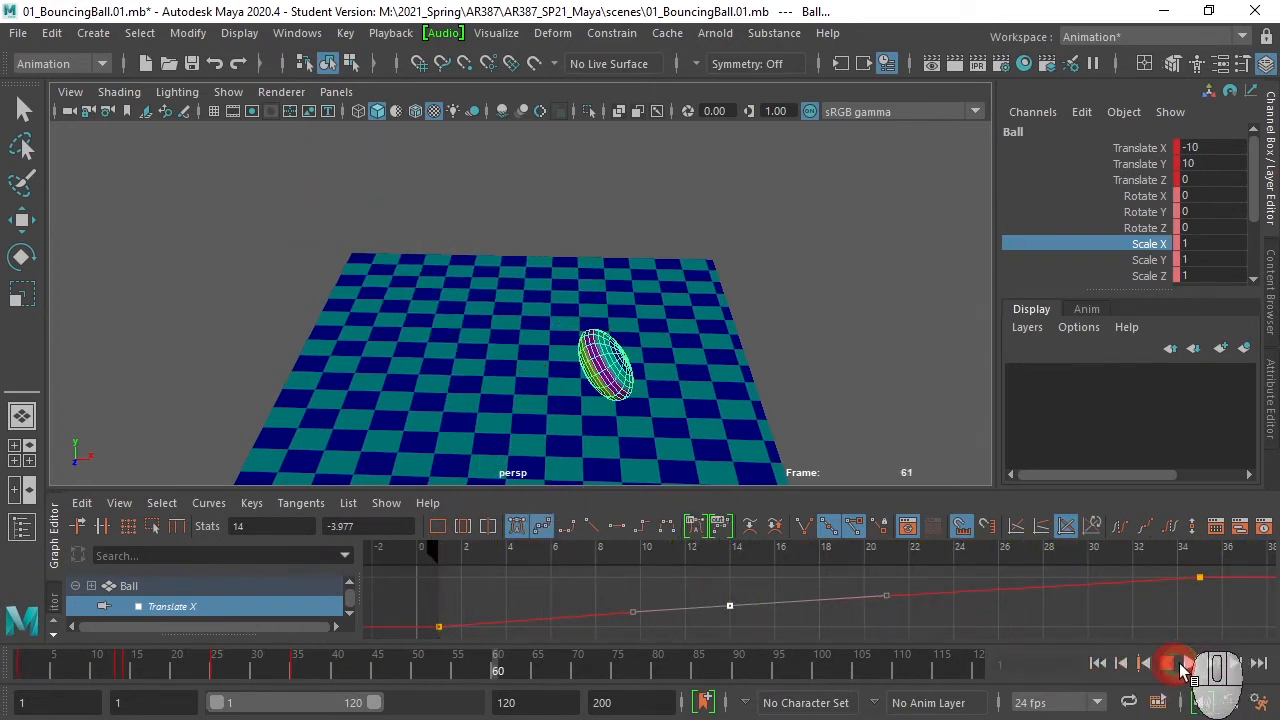
click(1190, 664)
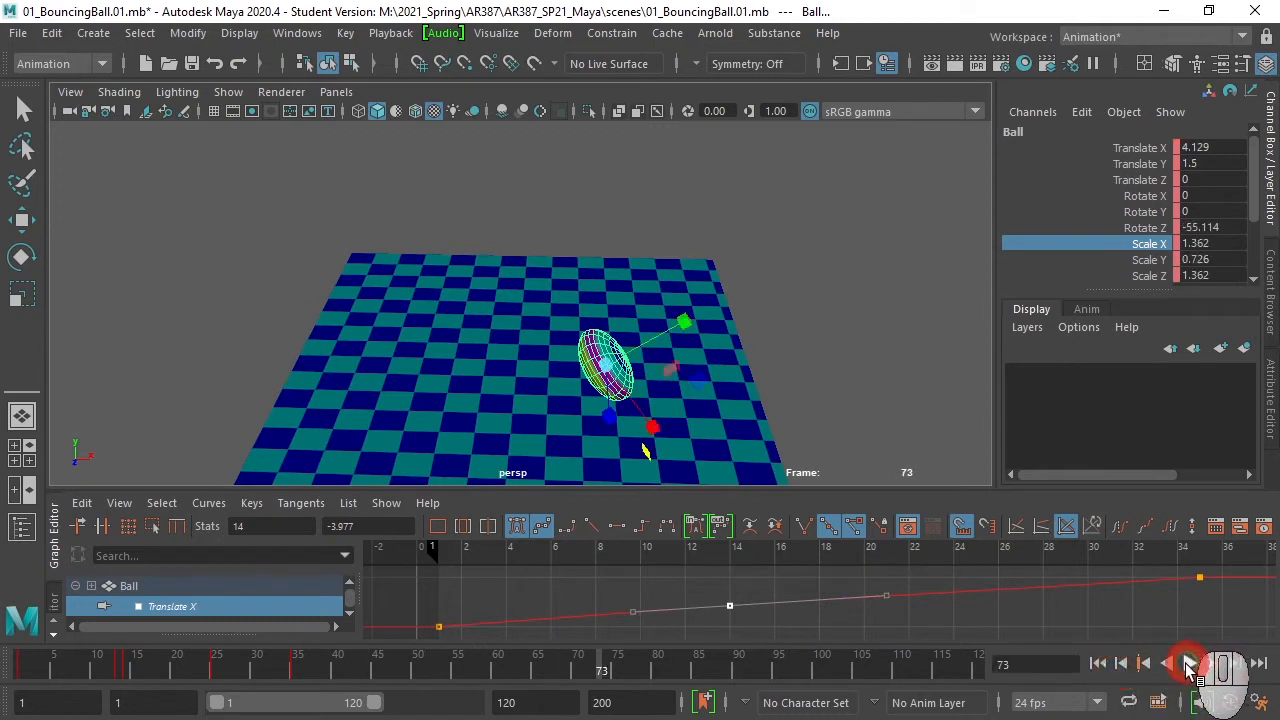
At frame 35, set the ball's Scale X, Y and Z to 1 and key its scale.
click(1144, 664)
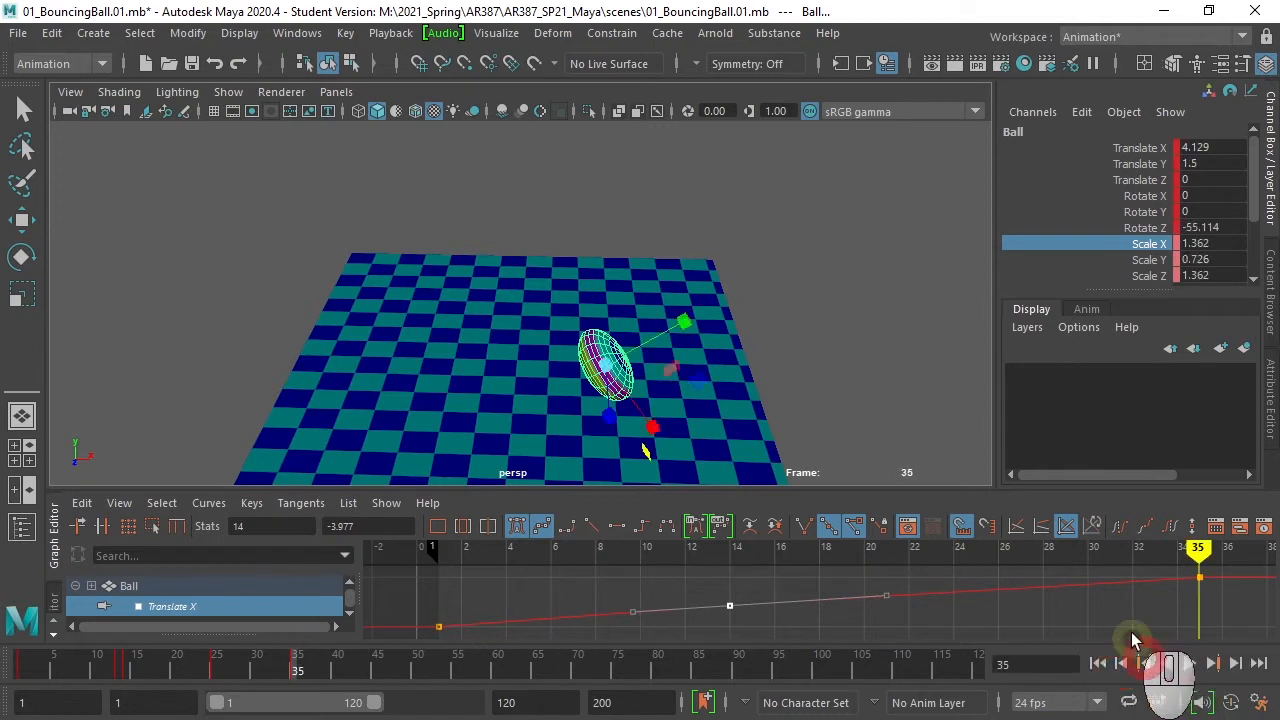
double_click(1210, 242)
shift+click(1205, 275)
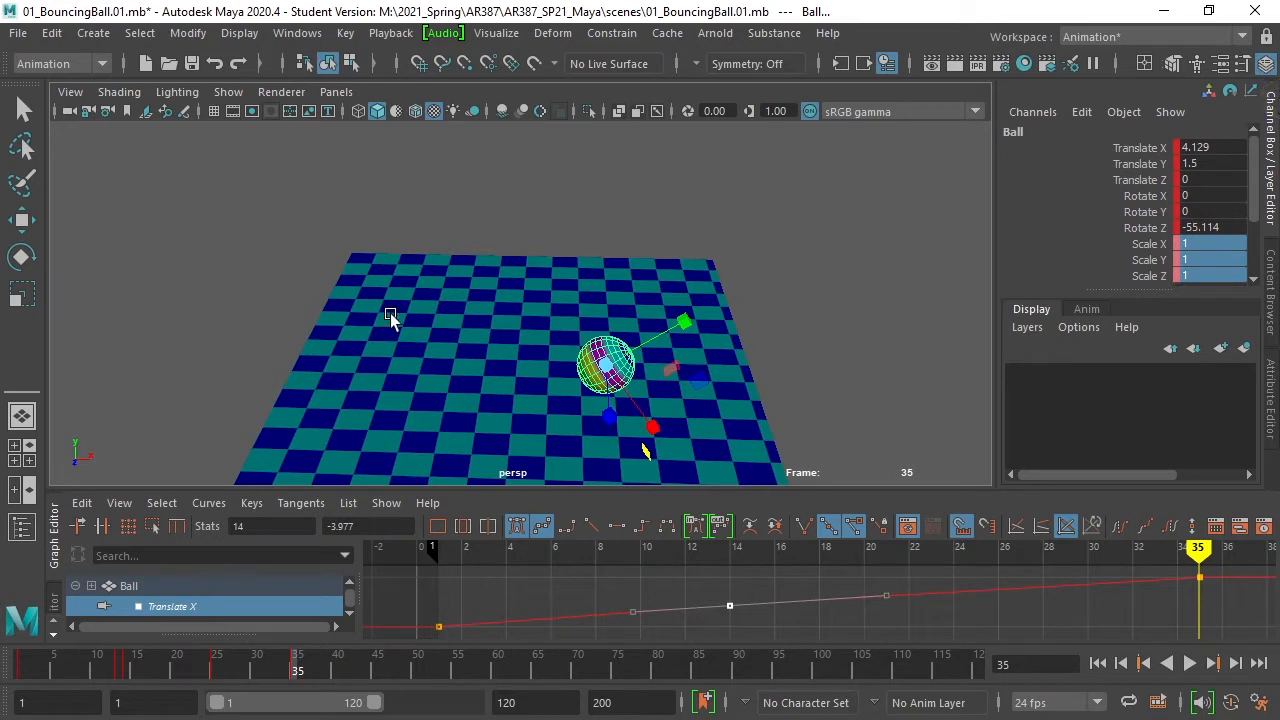
key(shift)
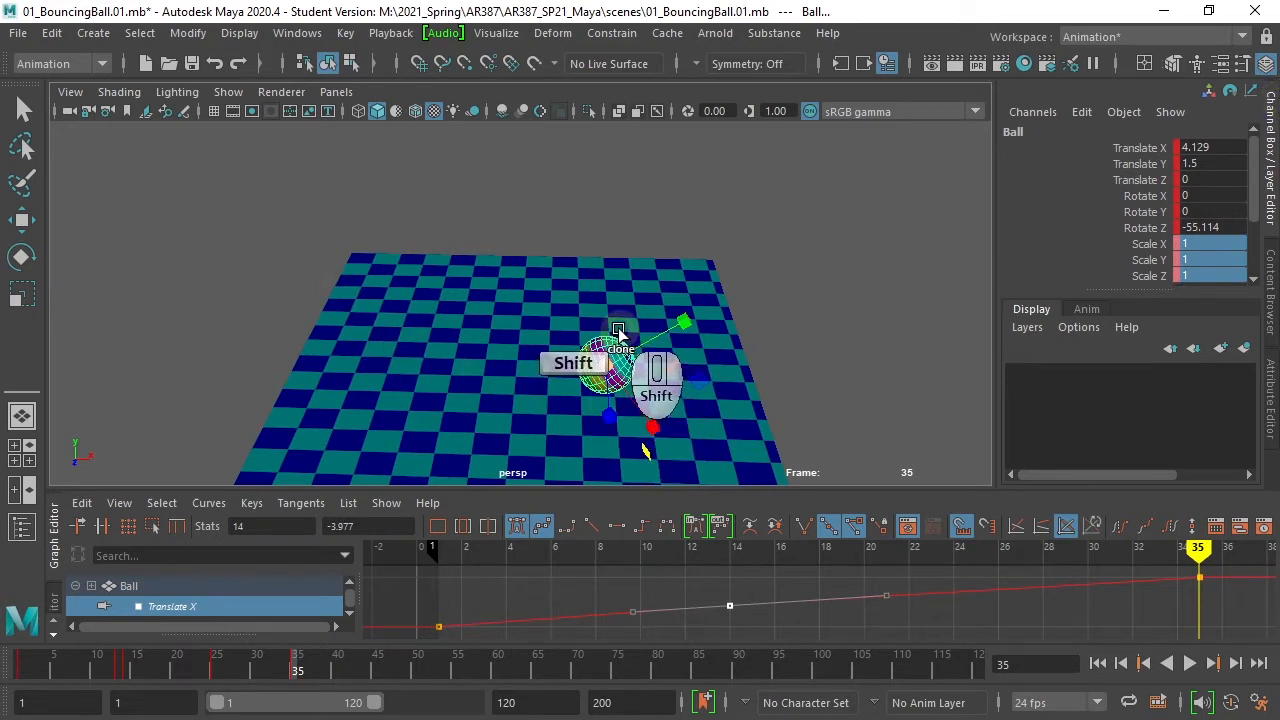
Replay the animation from frame 1 to check the ball's return from squash to a round shape.
click(1098, 663)
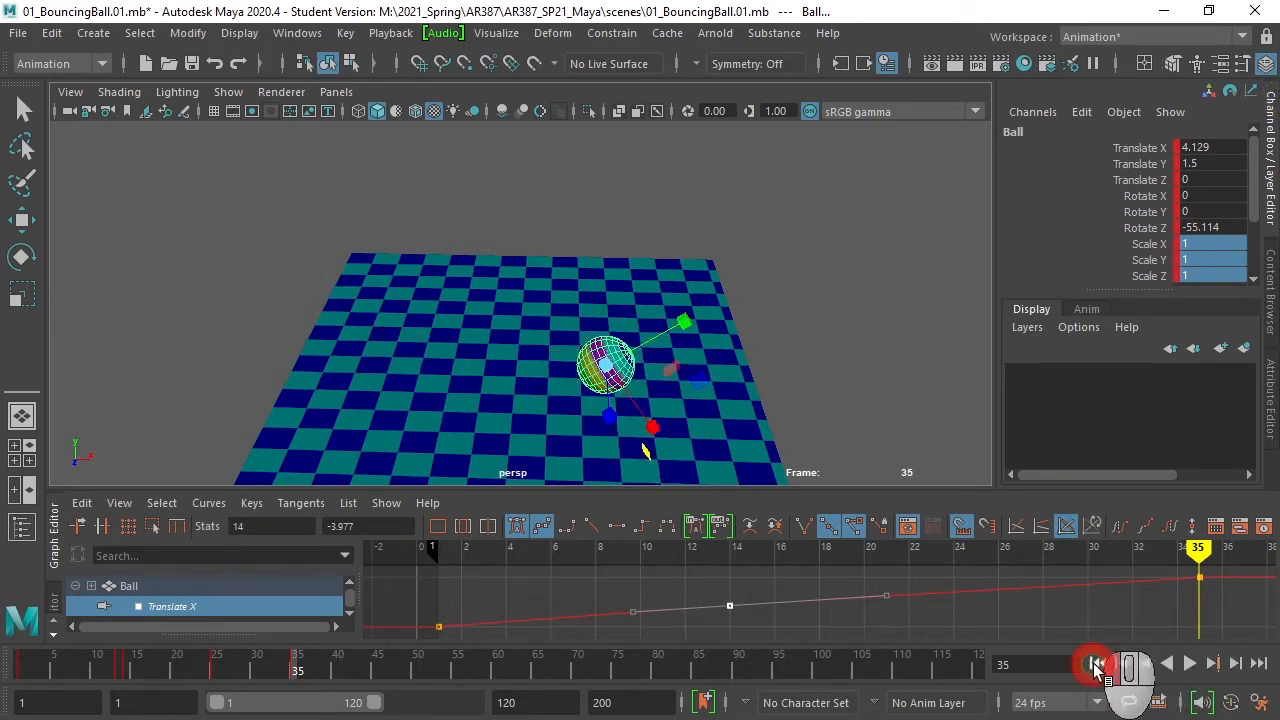
click(1190, 663)
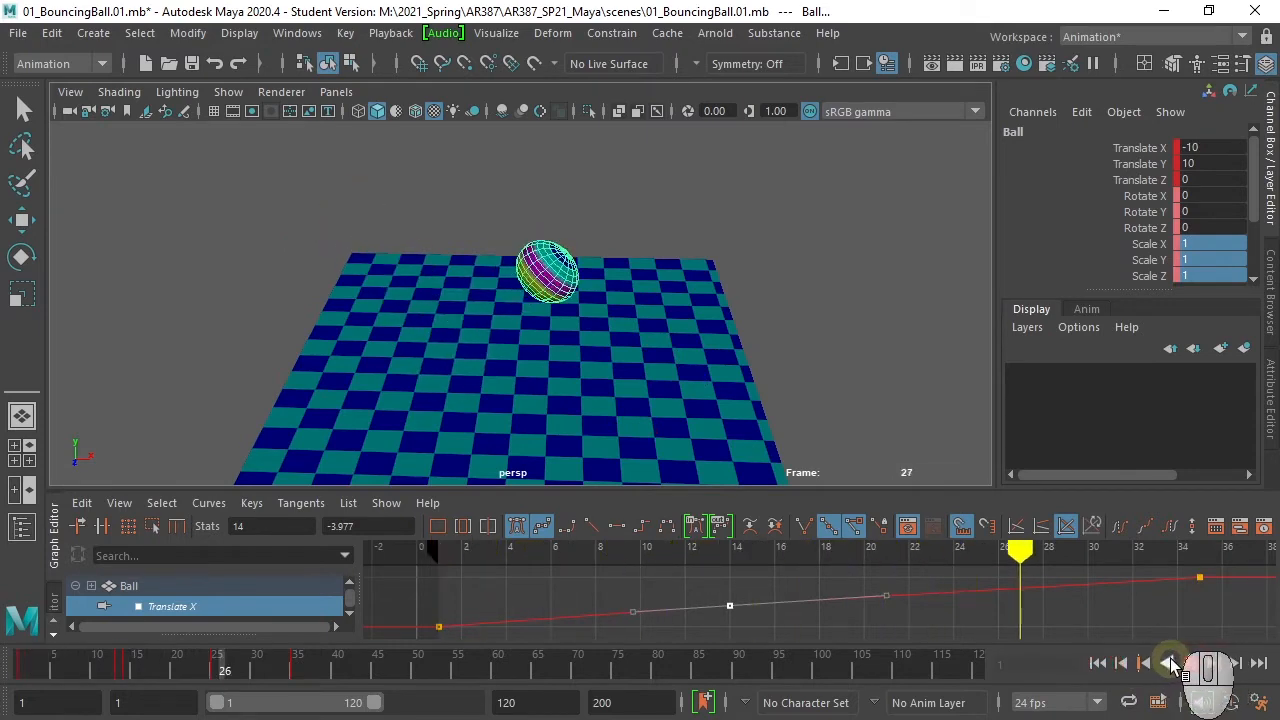
click(1188, 663)
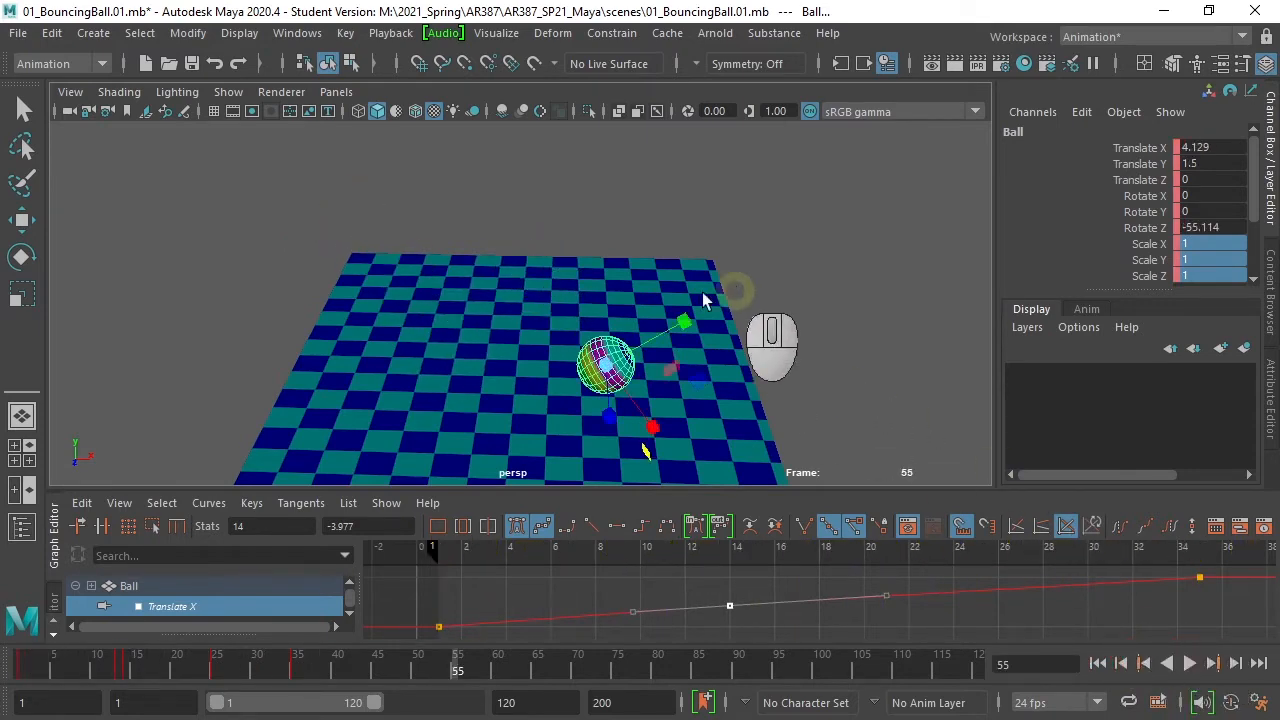
At frame 55, squash the rotated ball to Scale Y 0.37 and reselect it with the Move tool.
alt+drag(677, 395, 671, 356)
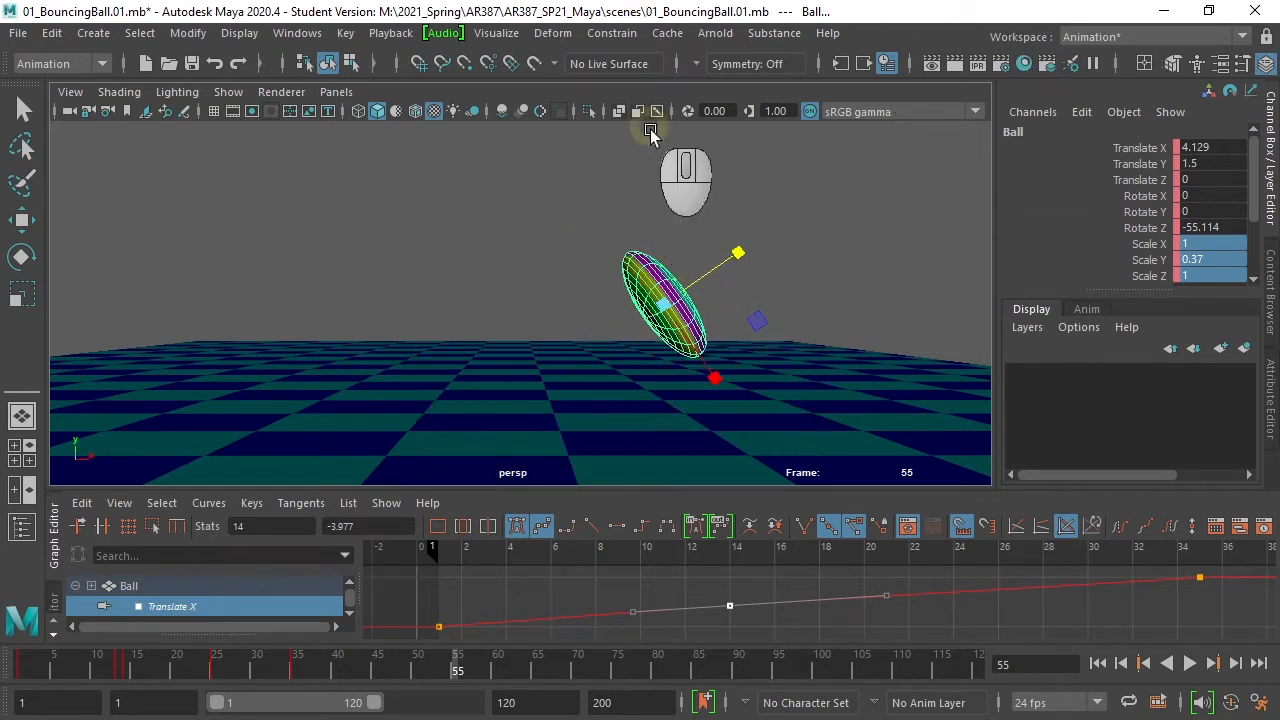
key(w)
click(658, 352)
click(668, 335)
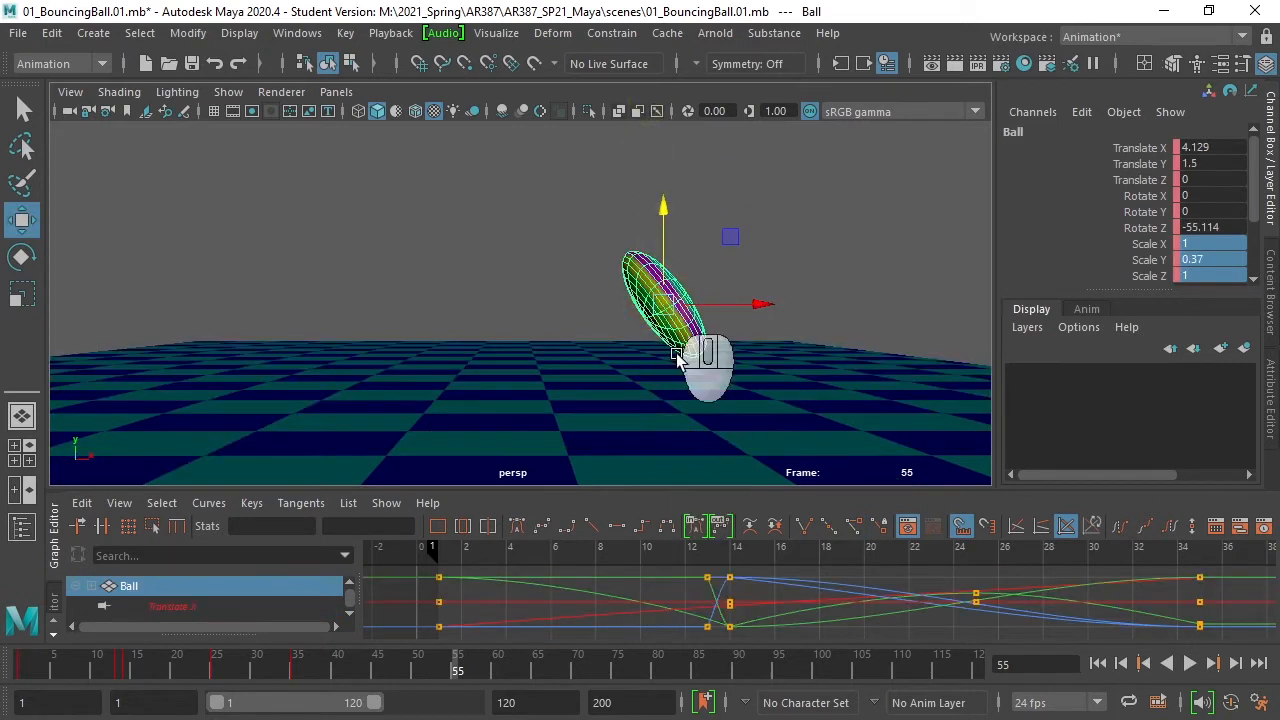
Return to frame 1 and reselect the ball in Object Mode with the Select tool, framing it with the whole floor.
click(1098, 663)
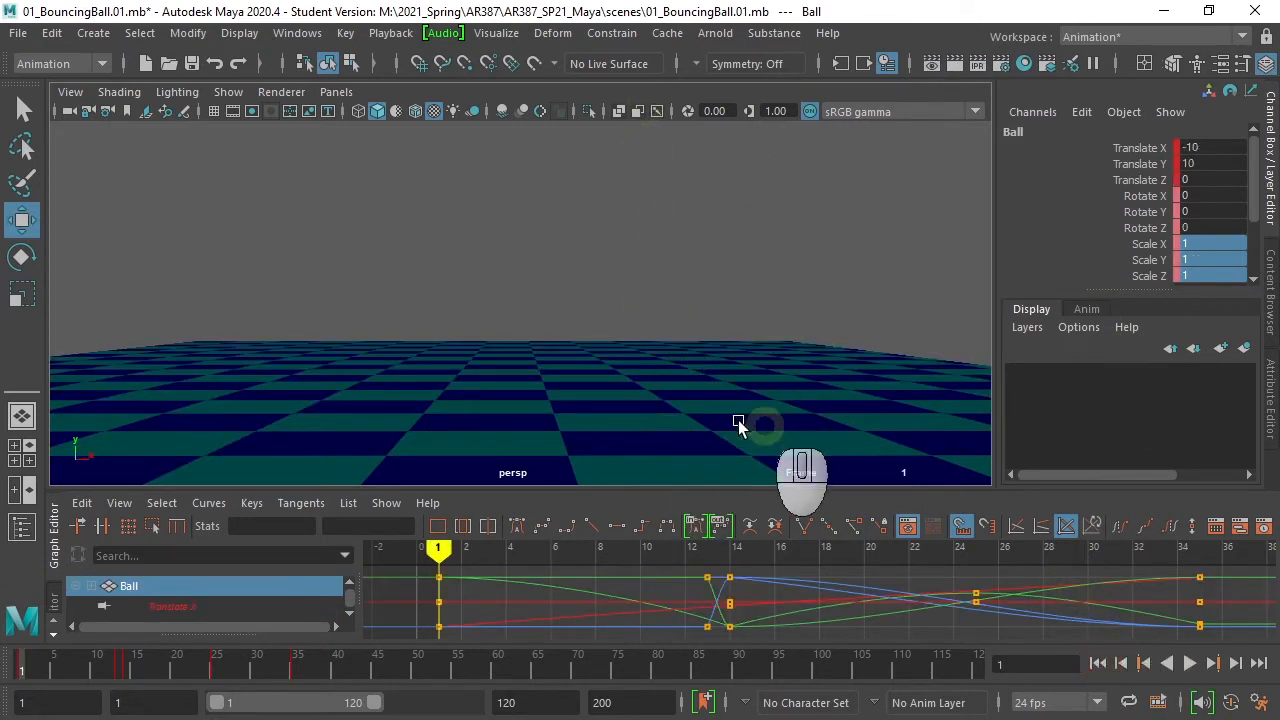
click(523, 258)
alt+drag(523, 258, 424, 317)
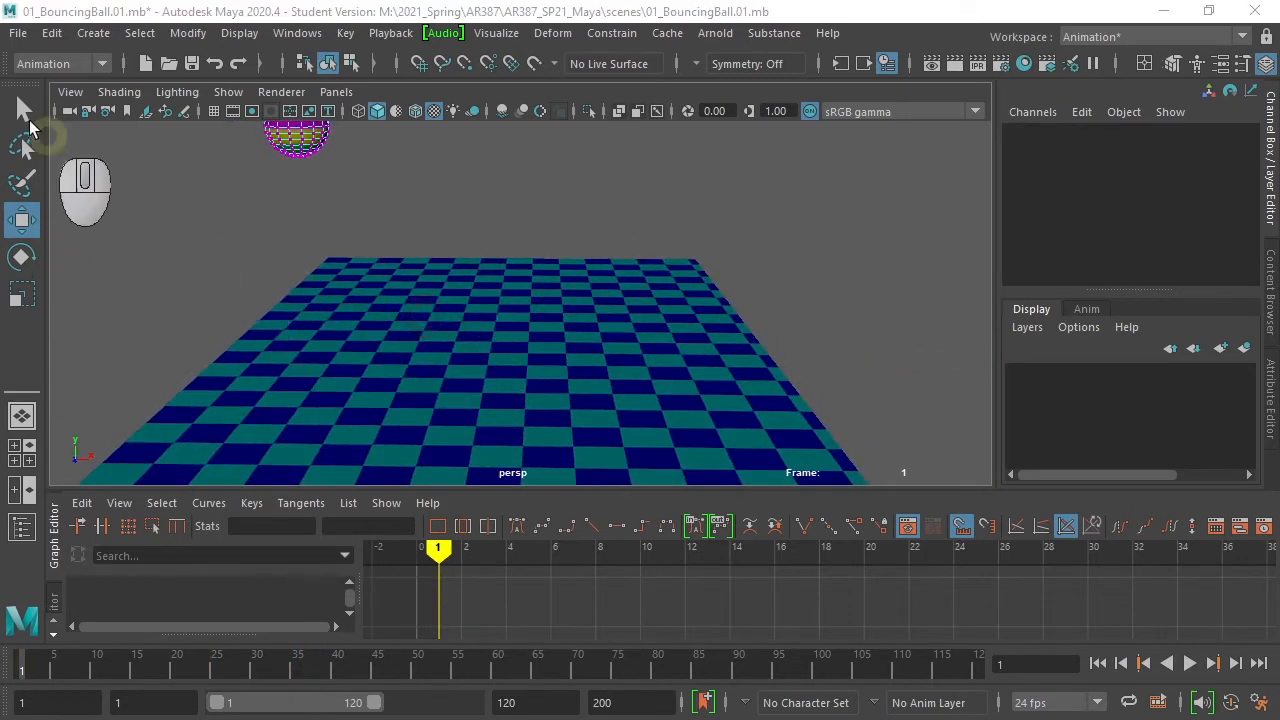
click(24, 110)
right_click(295, 150)
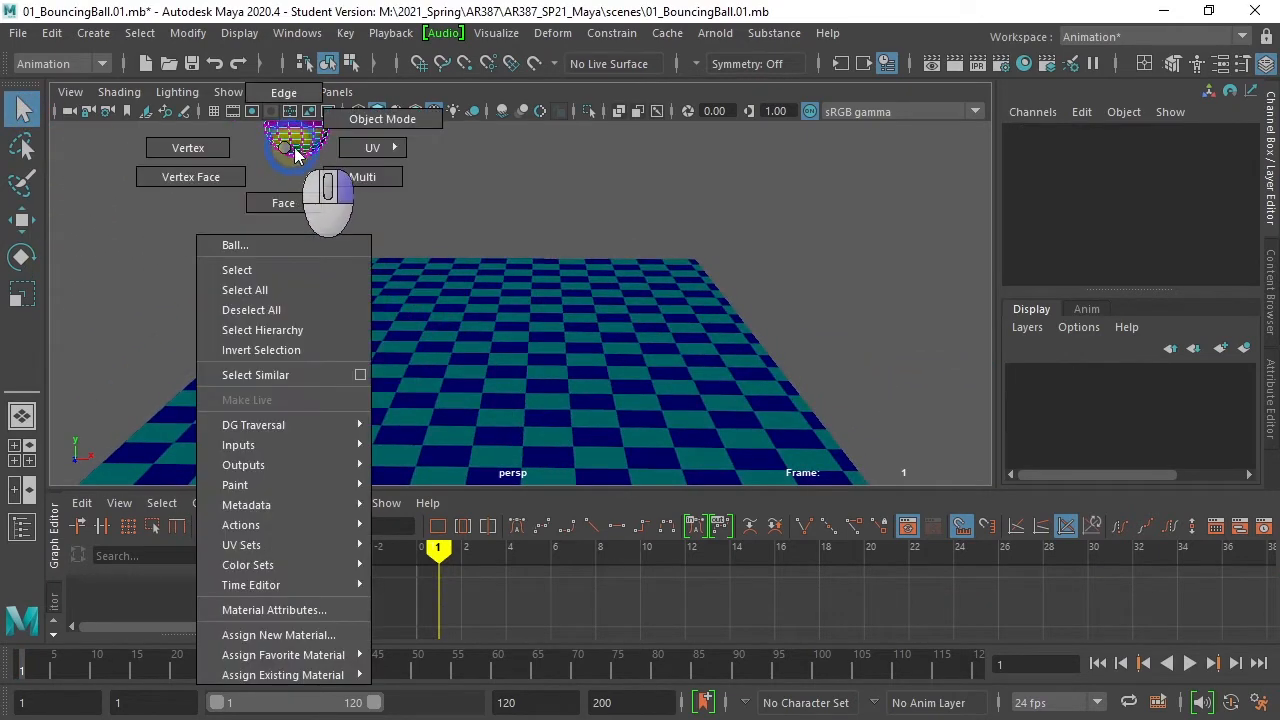
right_drag(295, 150, 378, 117)
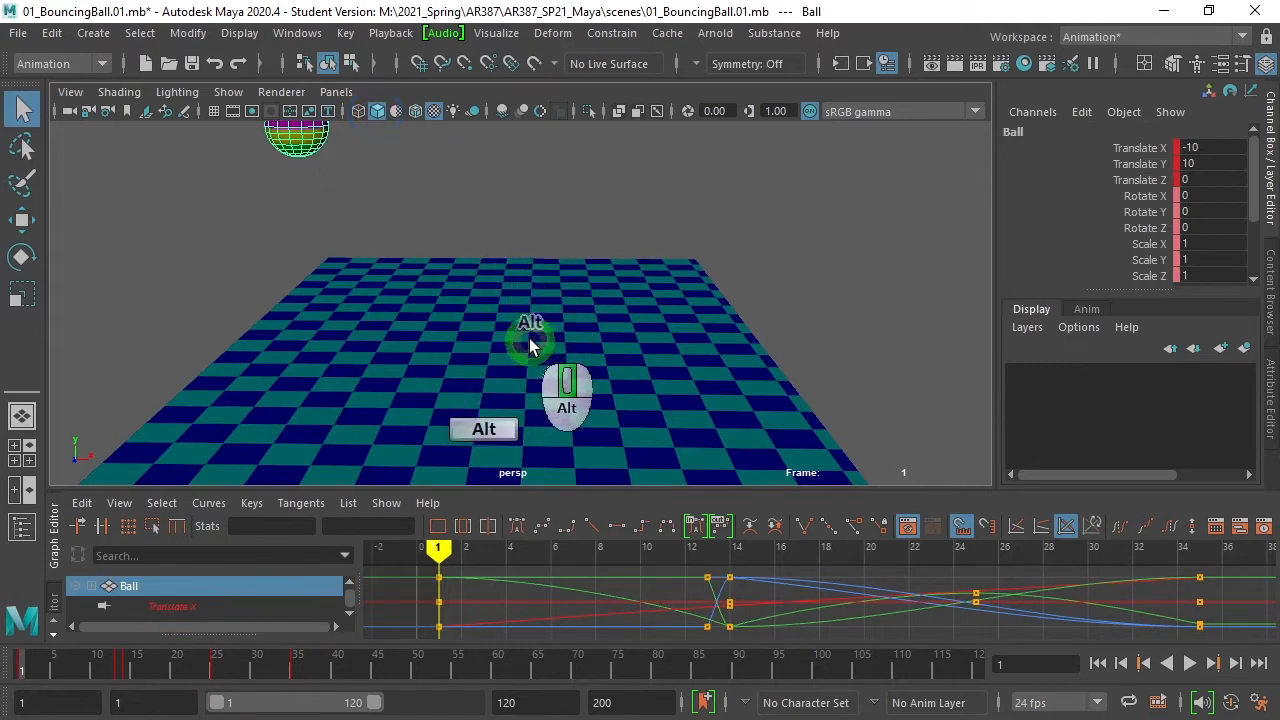
alt+drag(484, 262, 538, 298)
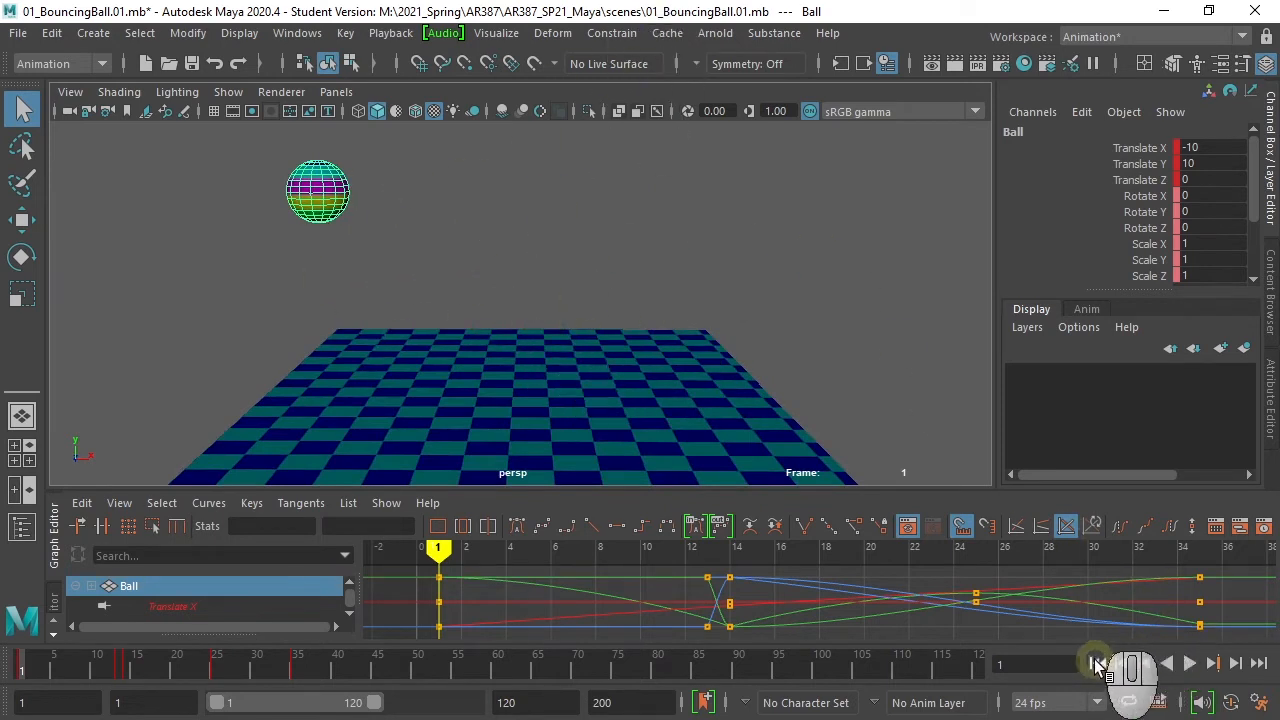
Replay the animation from frame 1 to review the current squash on the bounce, then rewind.
click(1189, 664)
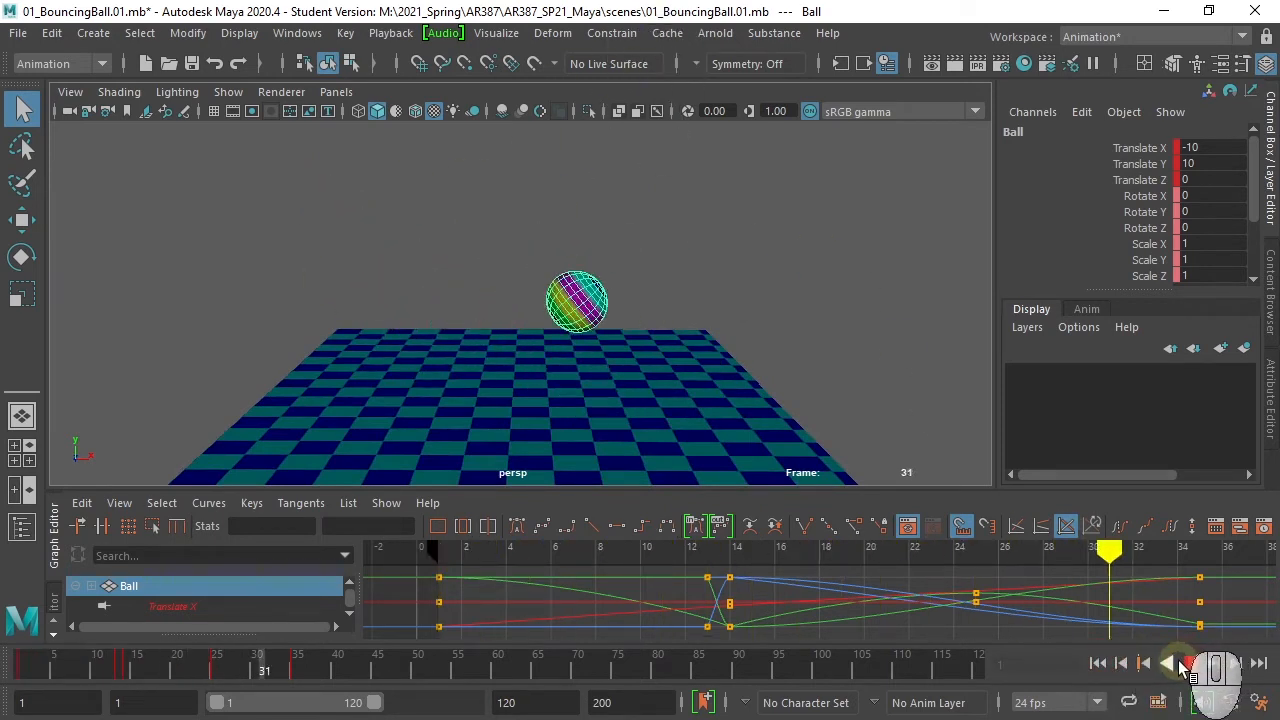
click(1190, 664)
click(1097, 663)
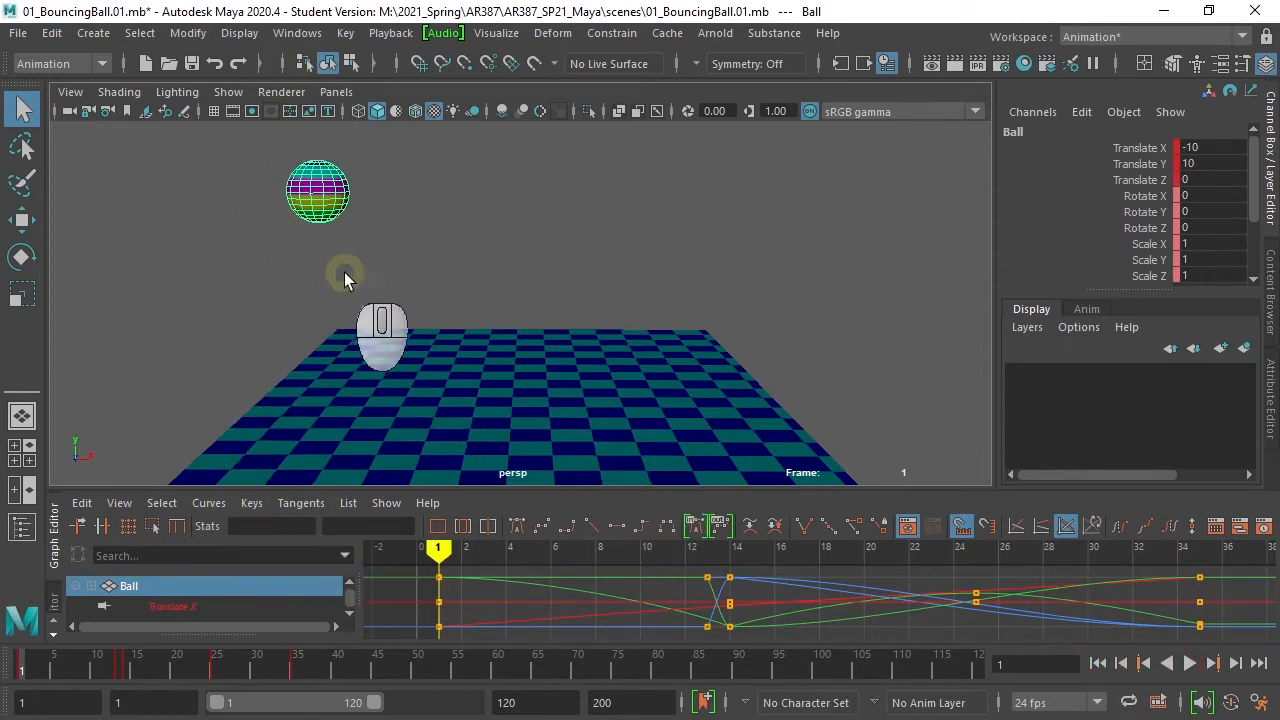
Delete all of the ball's Scale X and Scale Y keys in the Graph Editor.
drag(811, 488, 823, 368)
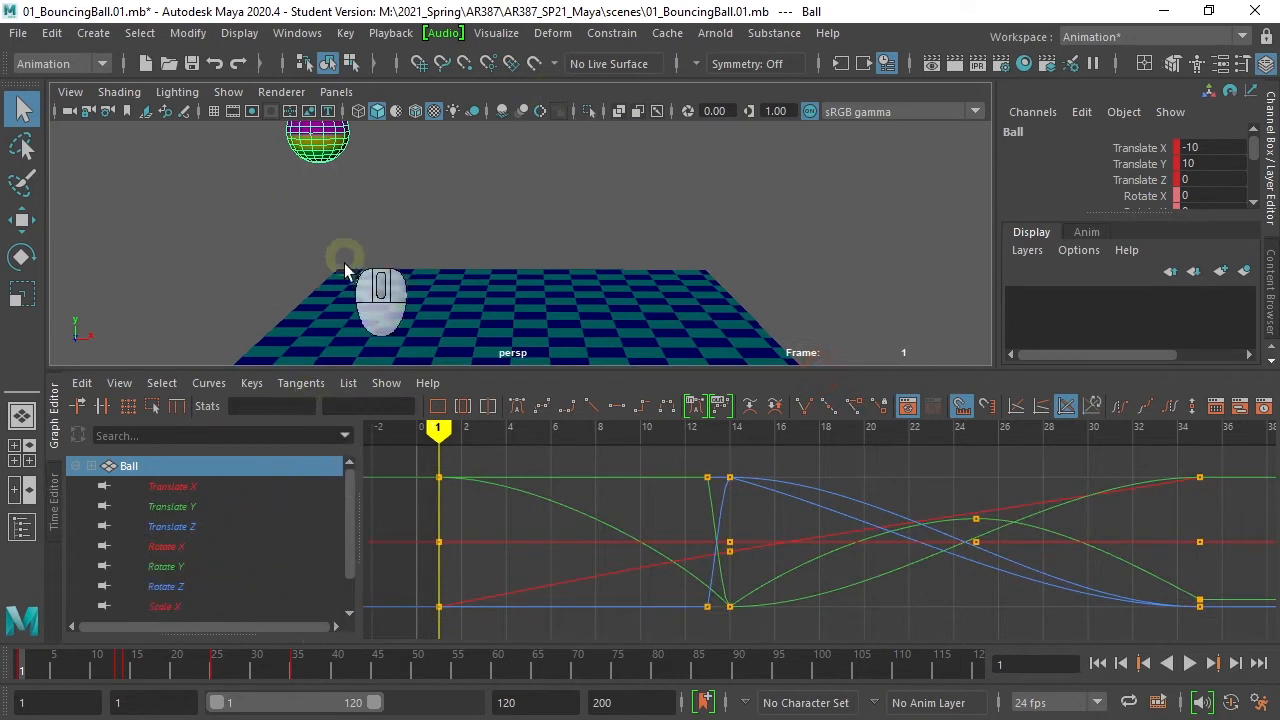
click(180, 565)
drag(353, 541, 349, 560)
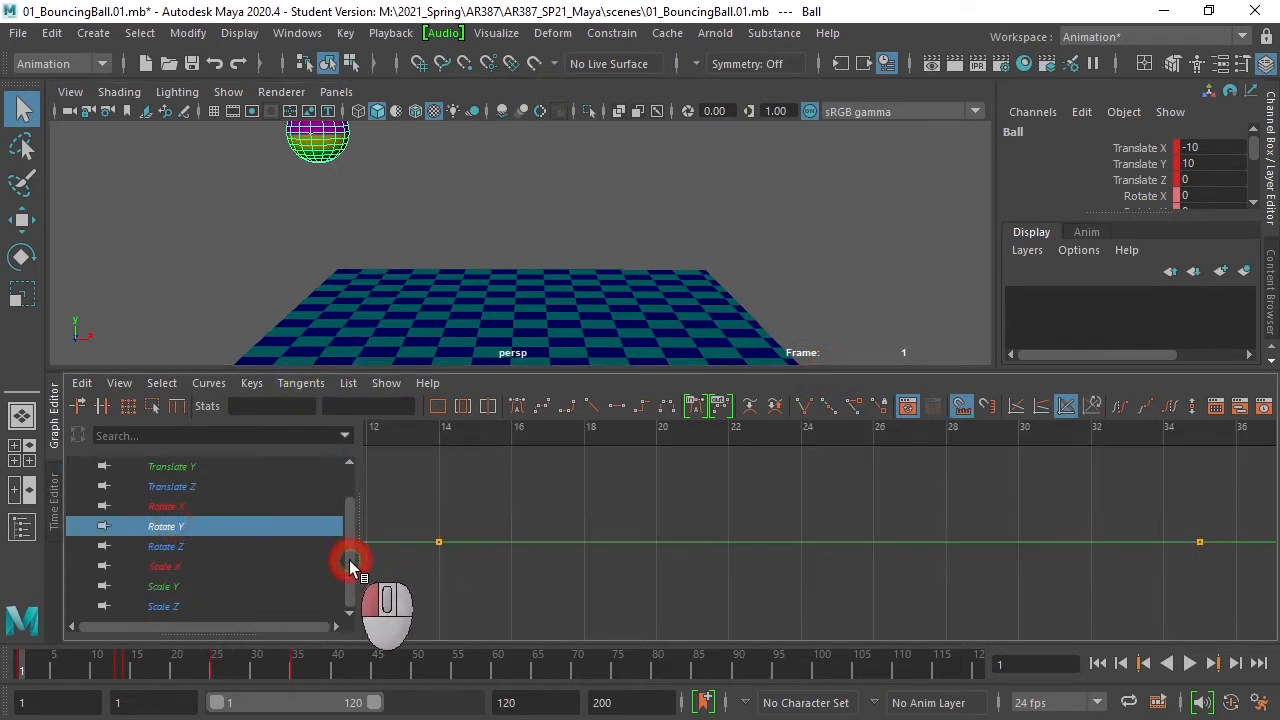
click(171, 566)
shift+click(170, 586)
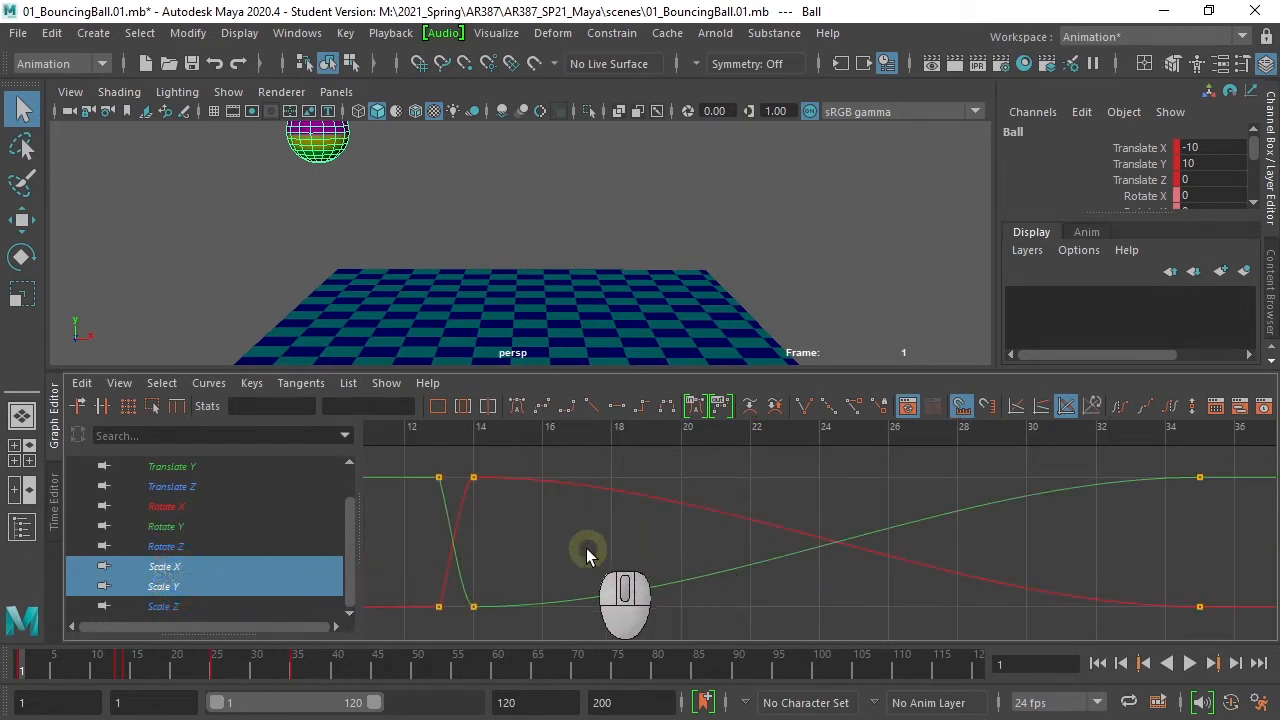
drag(427, 625, 1247, 466)
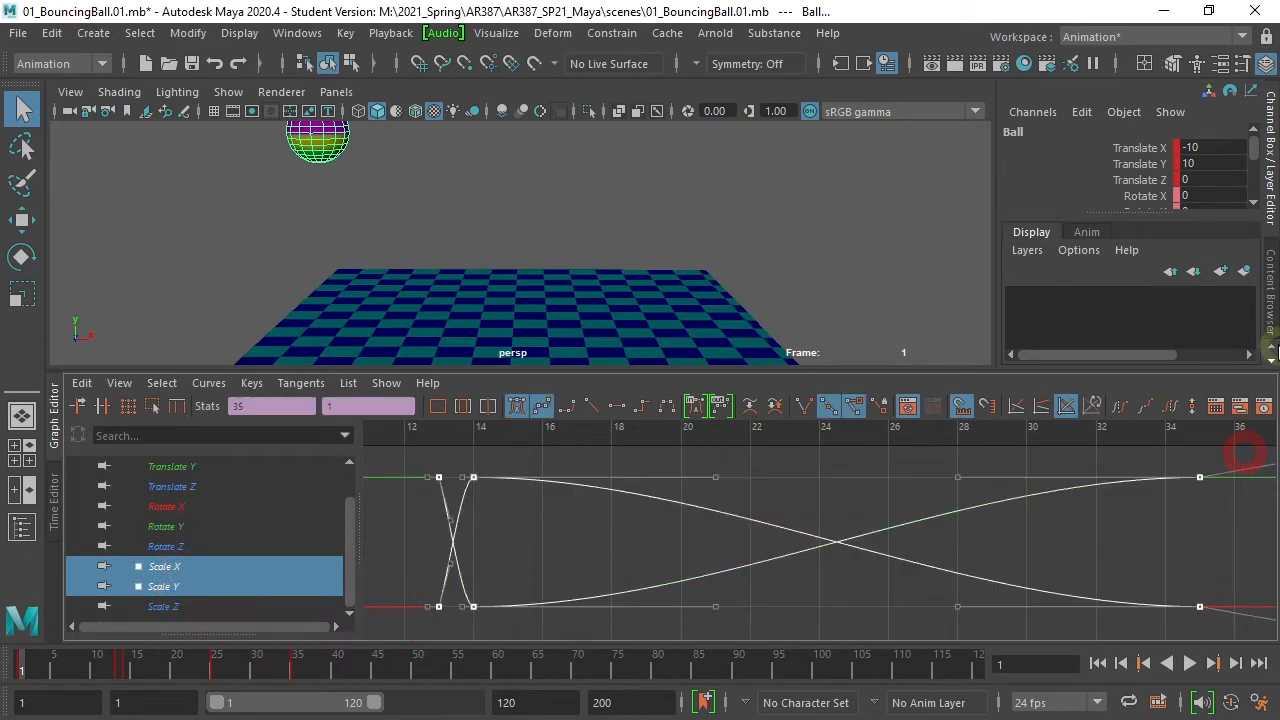
key(Delete)
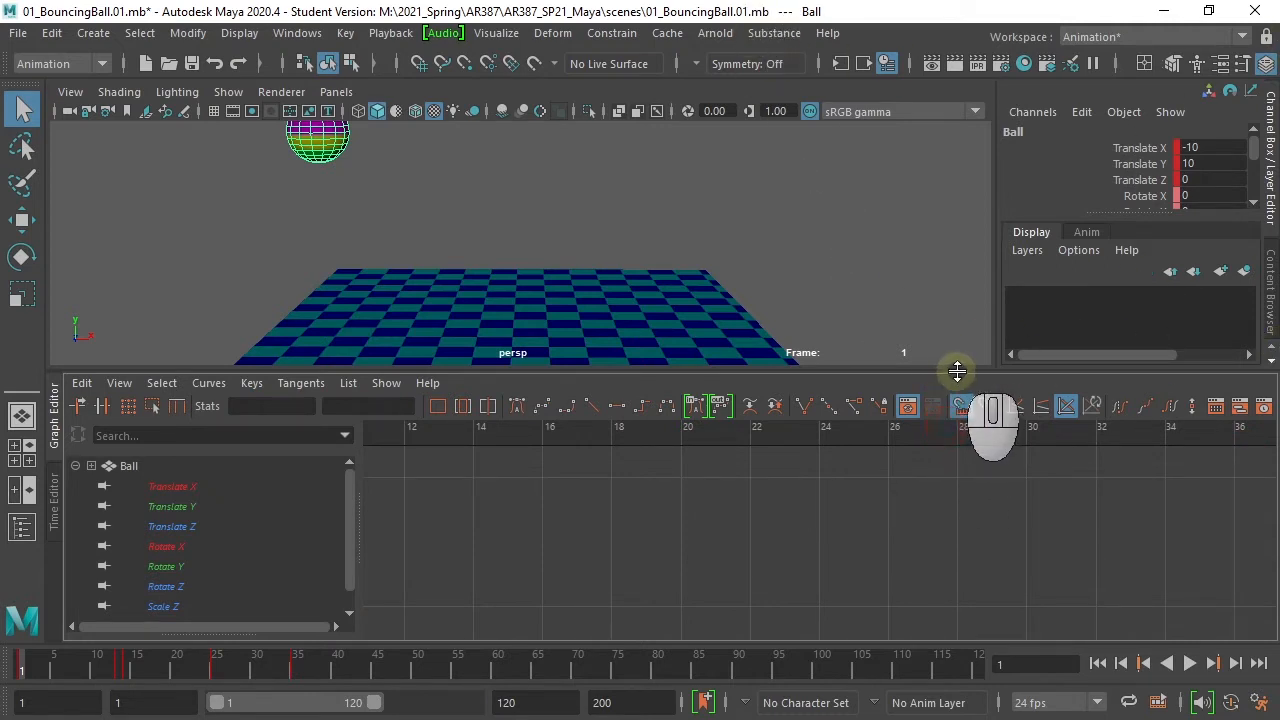
drag(957, 372, 1000, 492)
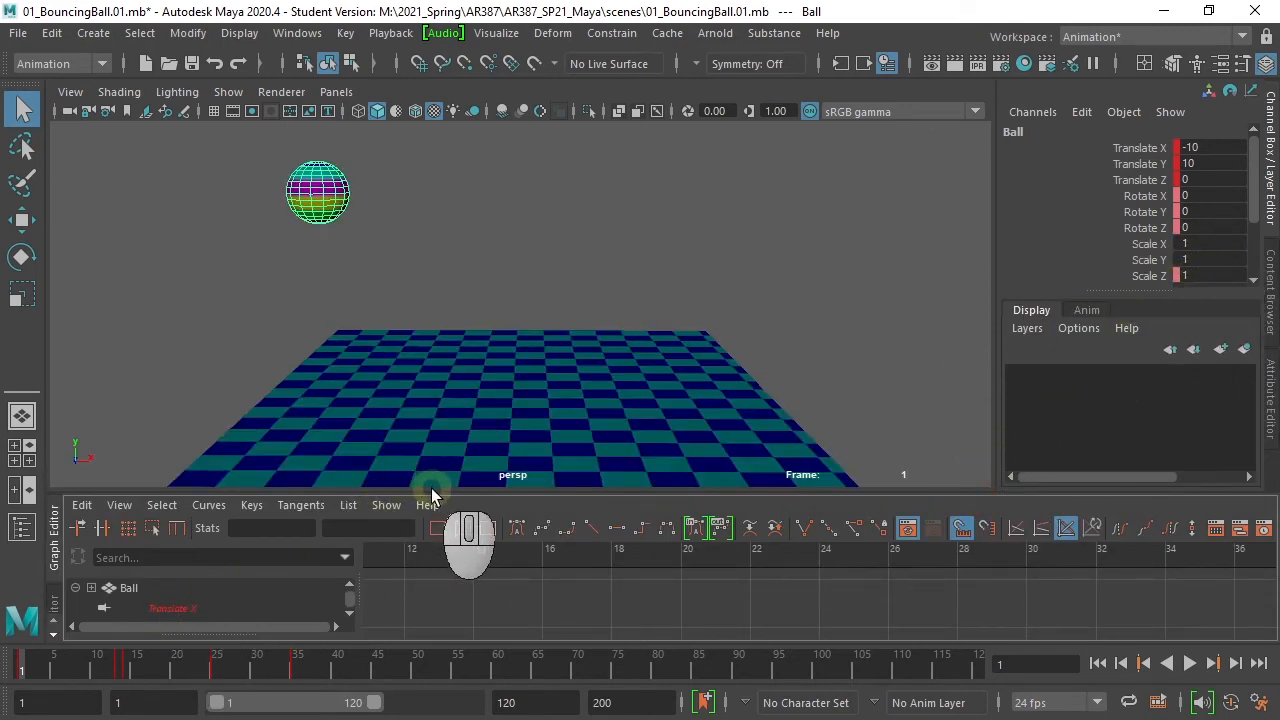
Delete all of the ball's Scale Z keys in the Graph Editor.
drag(440, 493, 457, 360)
click(164, 593)
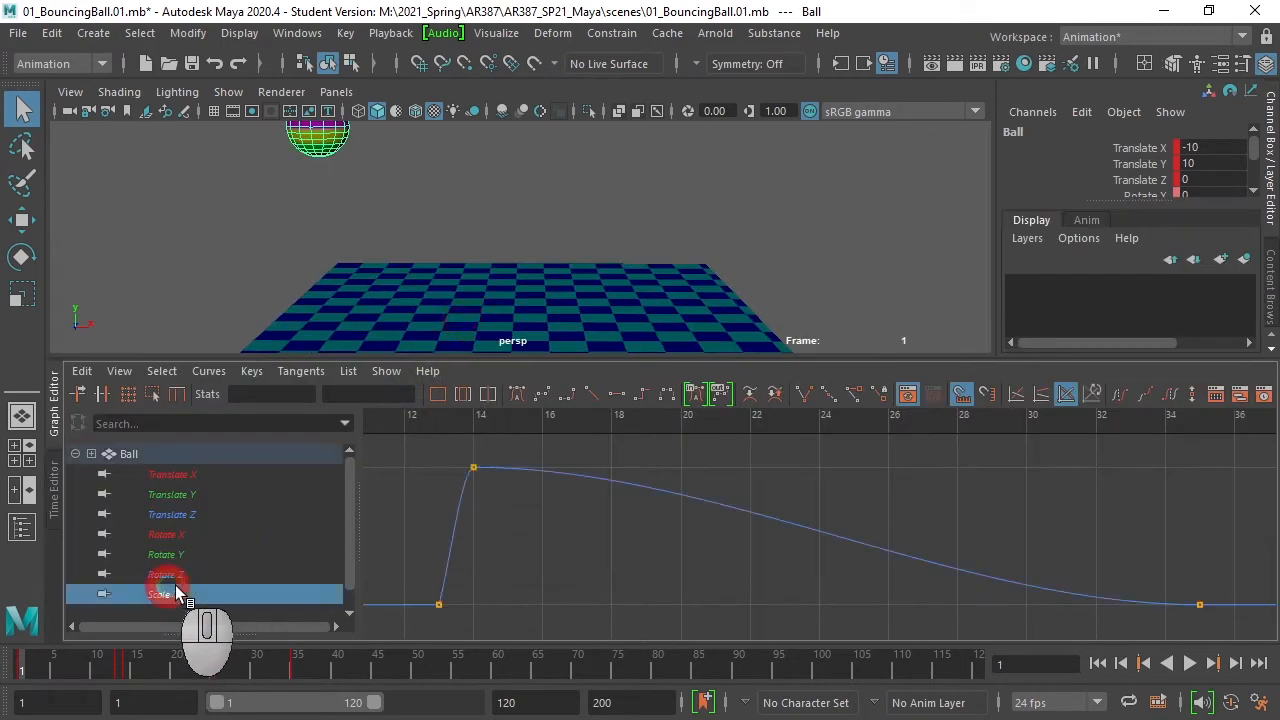
drag(673, 590, 1245, 500)
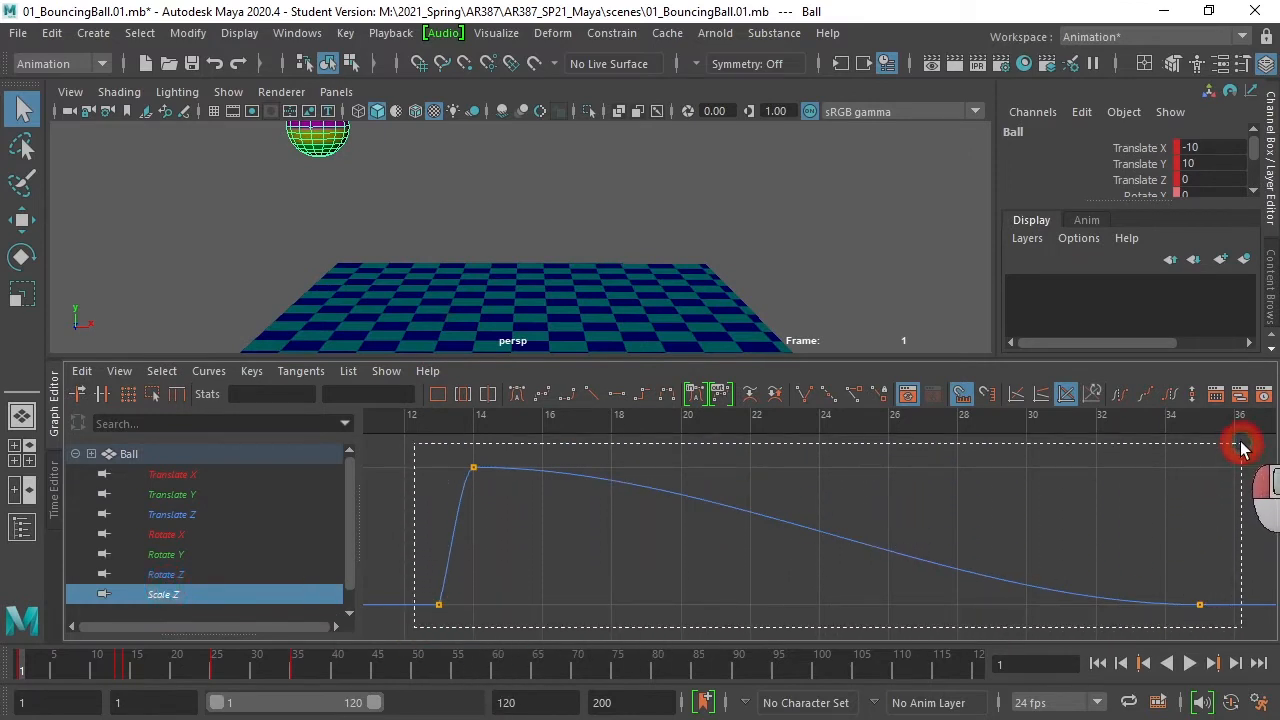
drag(1240, 449, 1237, 443)
key(Delete)
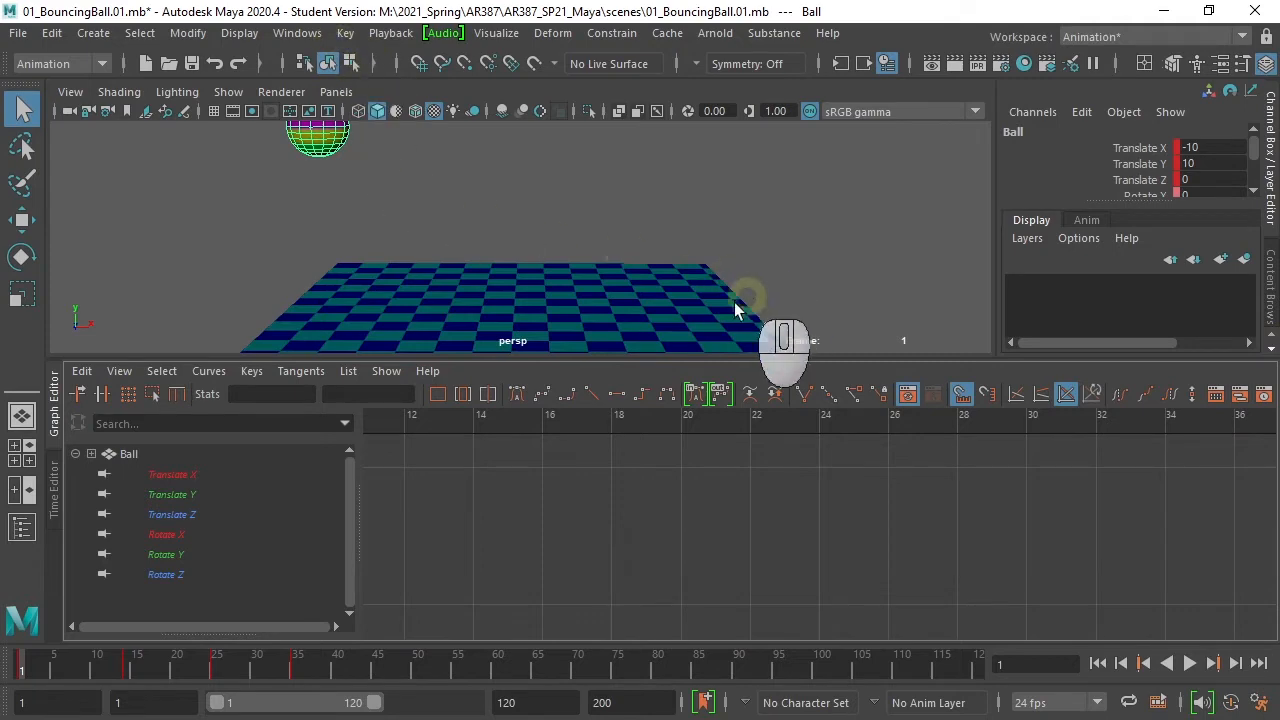
drag(719, 360, 721, 466)
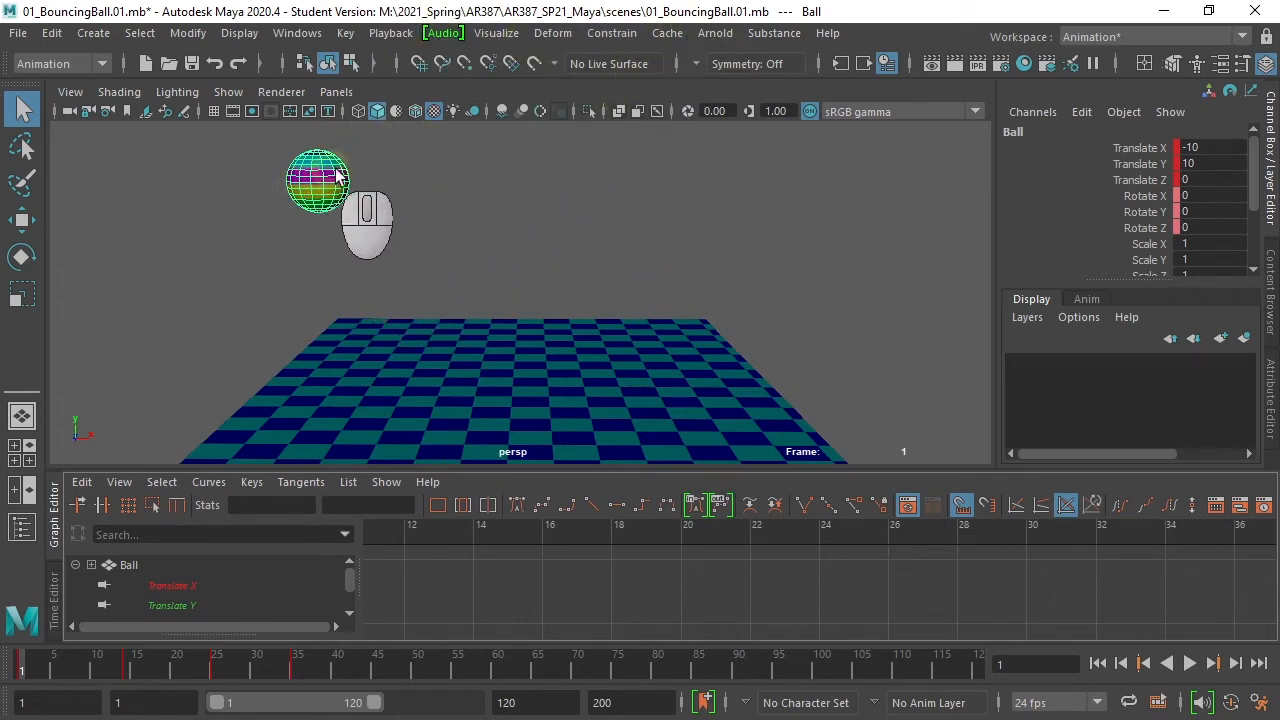
Add a nonlinear Squash deformer to the ball, show the Outliner and select only squash1Handle.
click(562, 37)
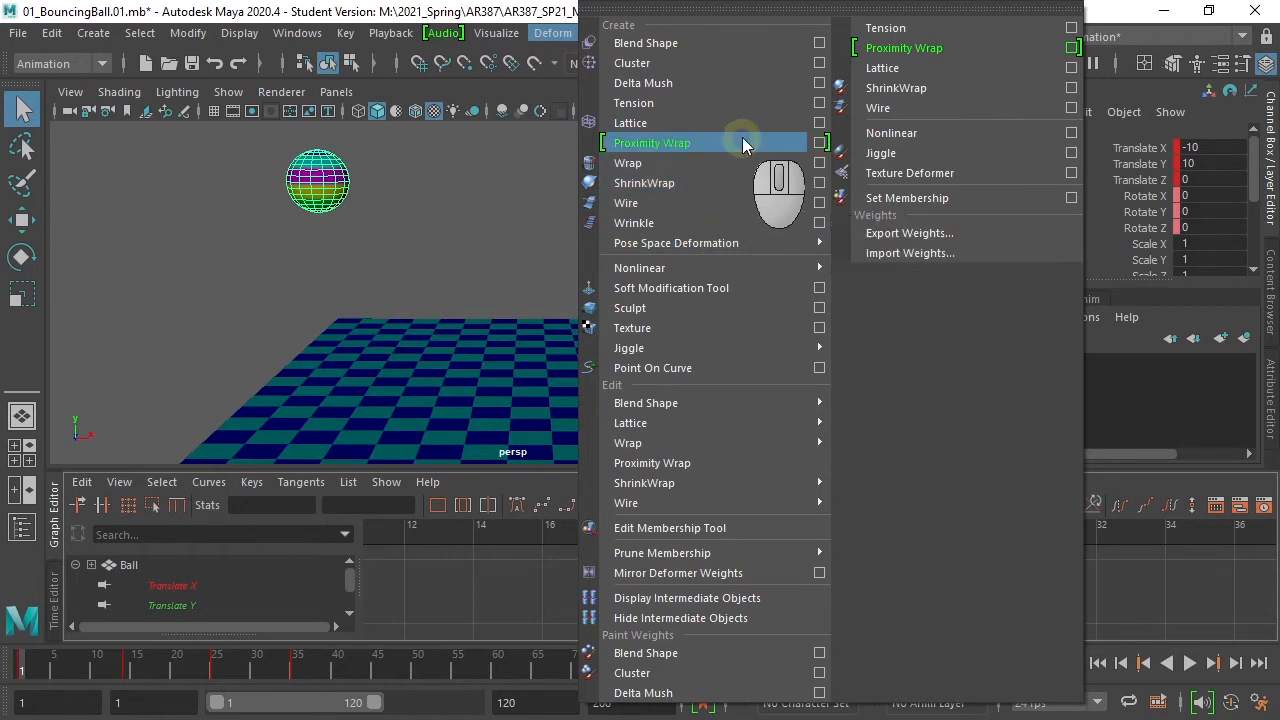
mouse_move(773, 277)
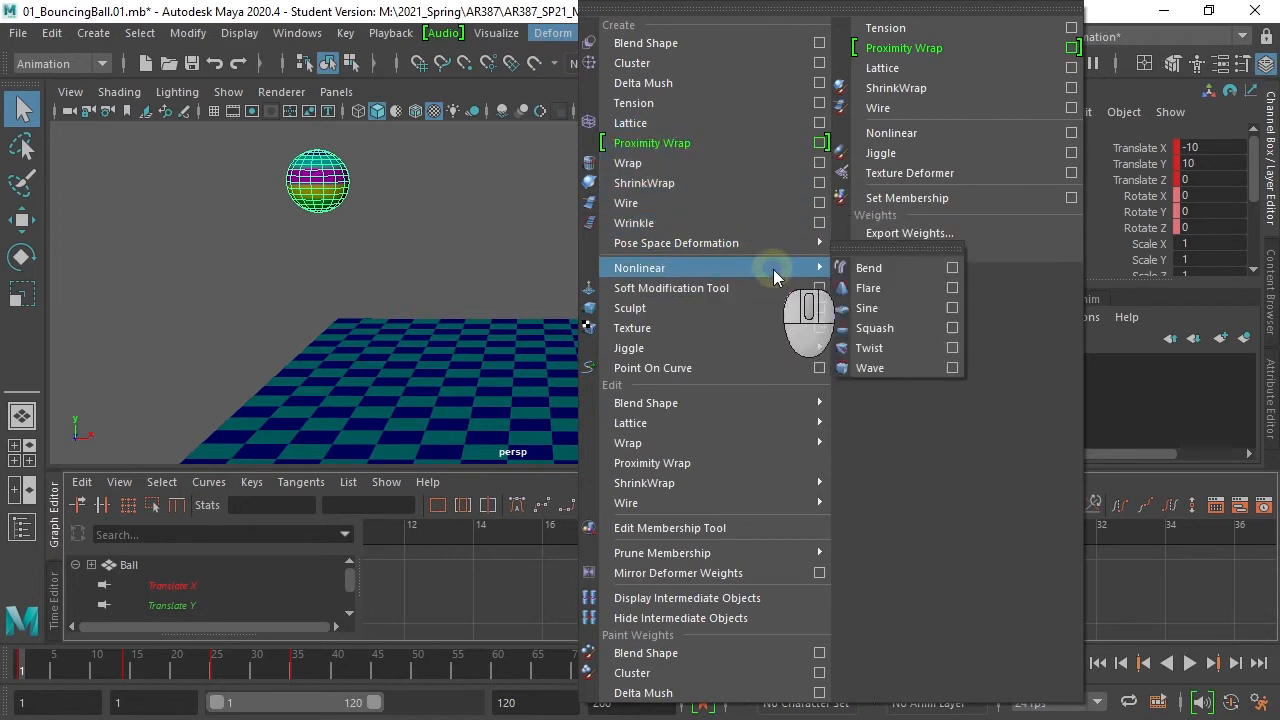
click(921, 330)
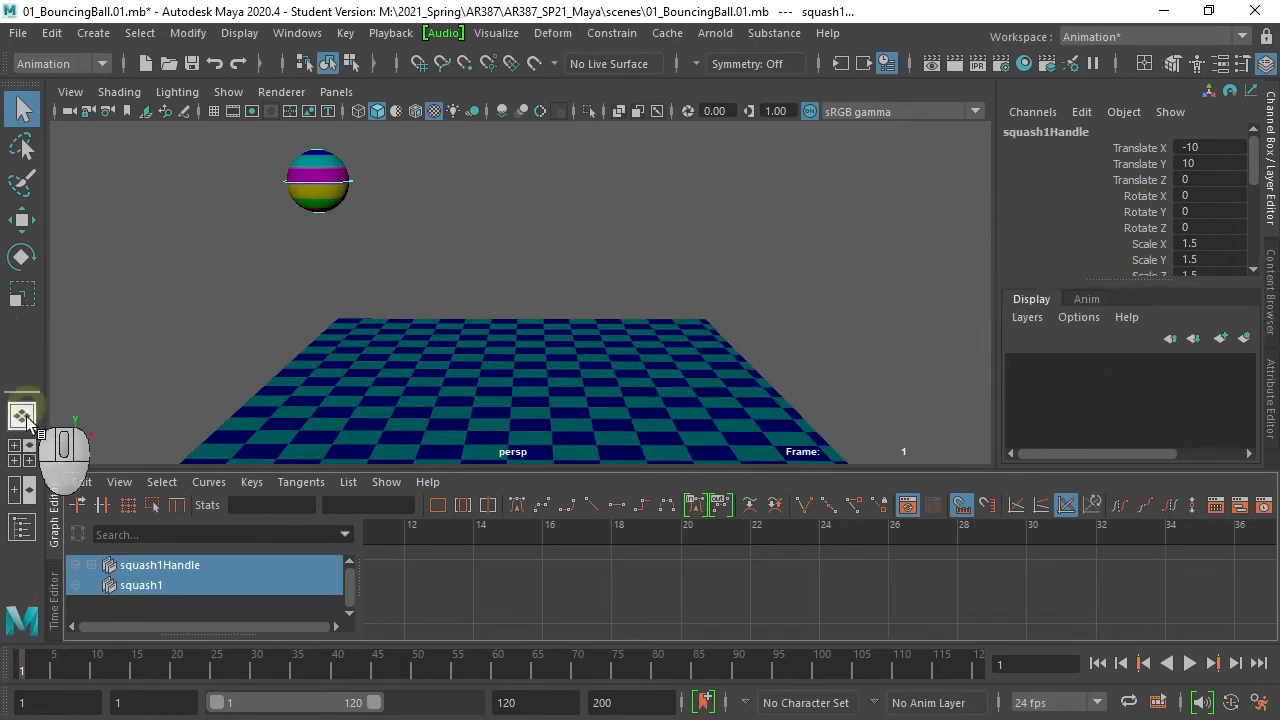
click(22, 527)
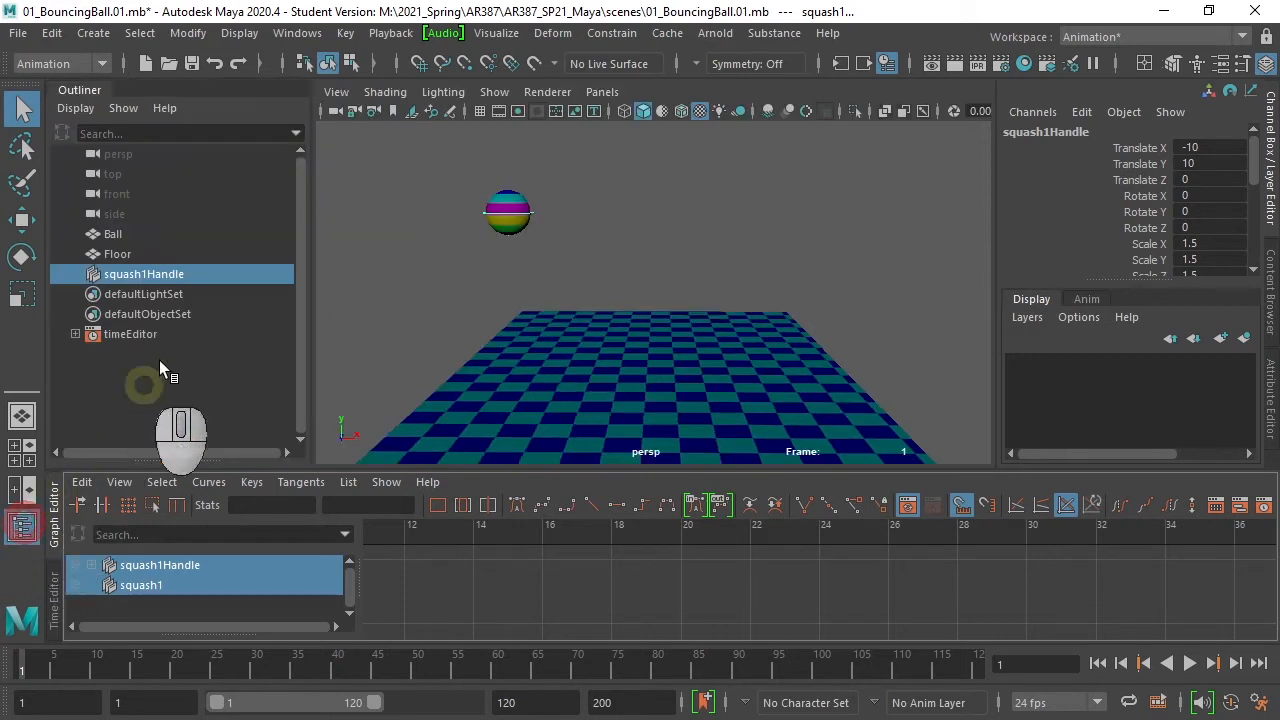
click(125, 275)
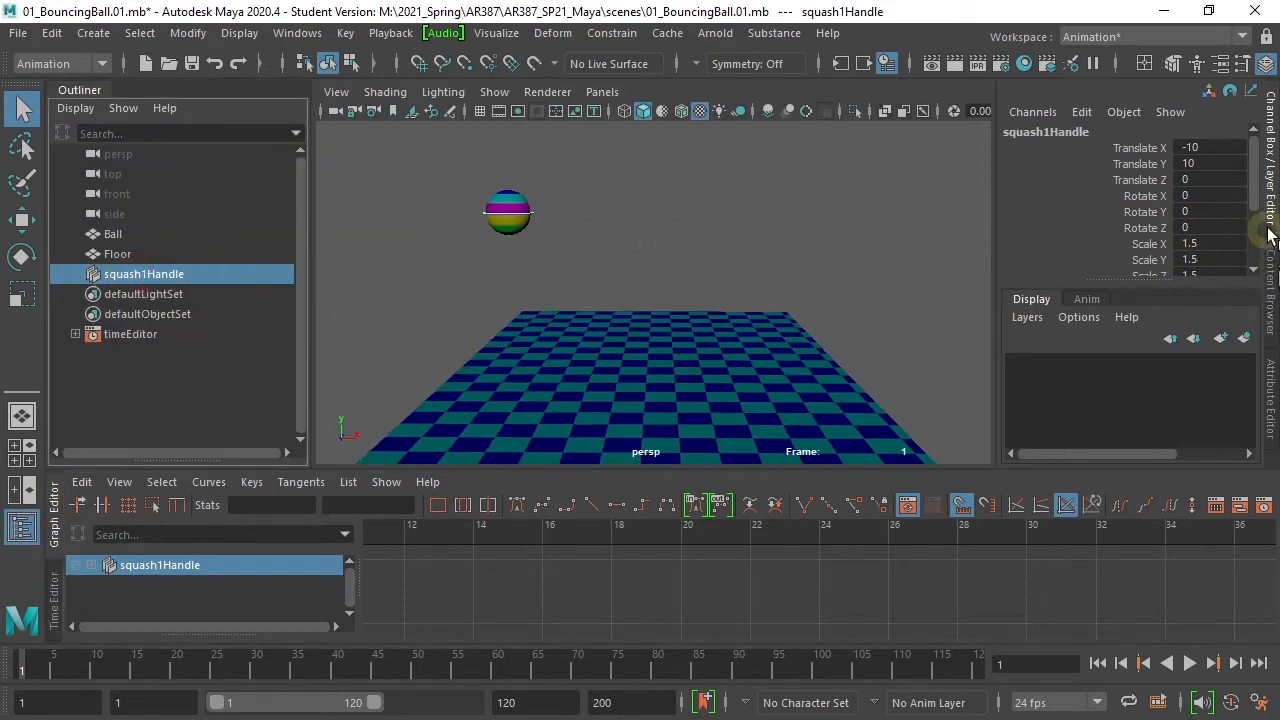
Expand the squash1 input's attributes and test the squash by lowering Factor to -0.8.
drag(1257, 203, 1259, 247)
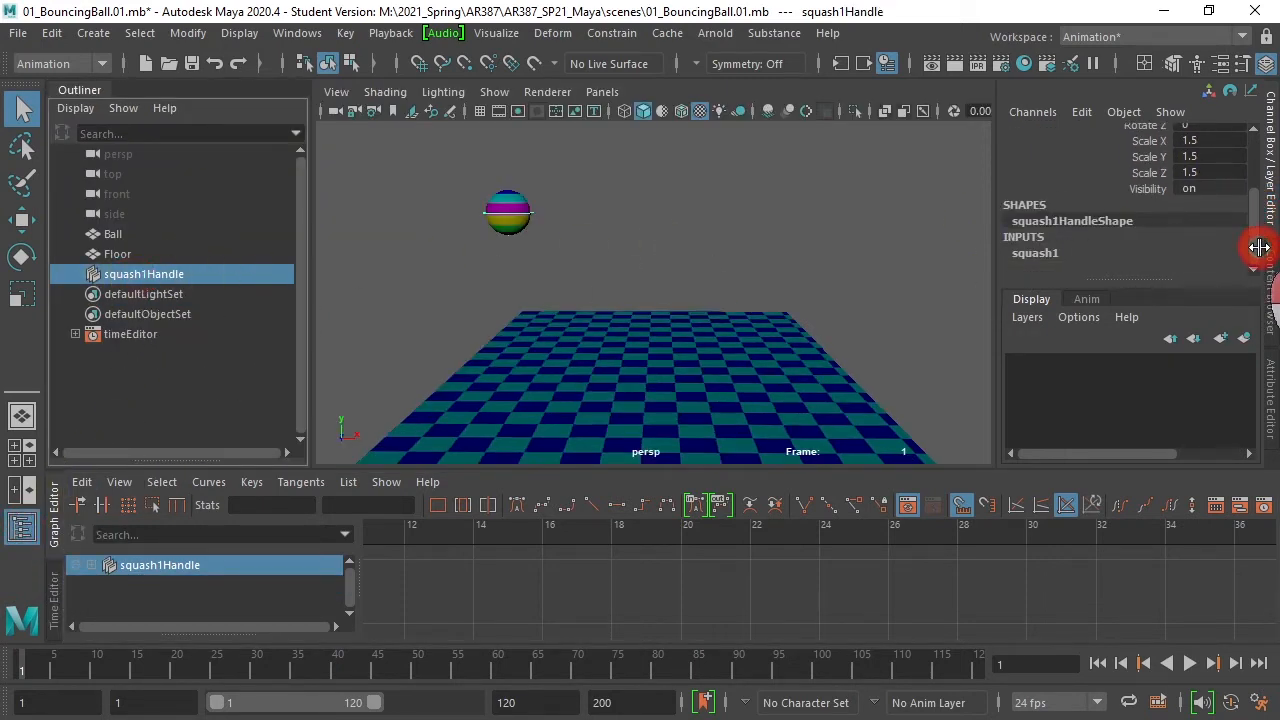
click(1030, 254)
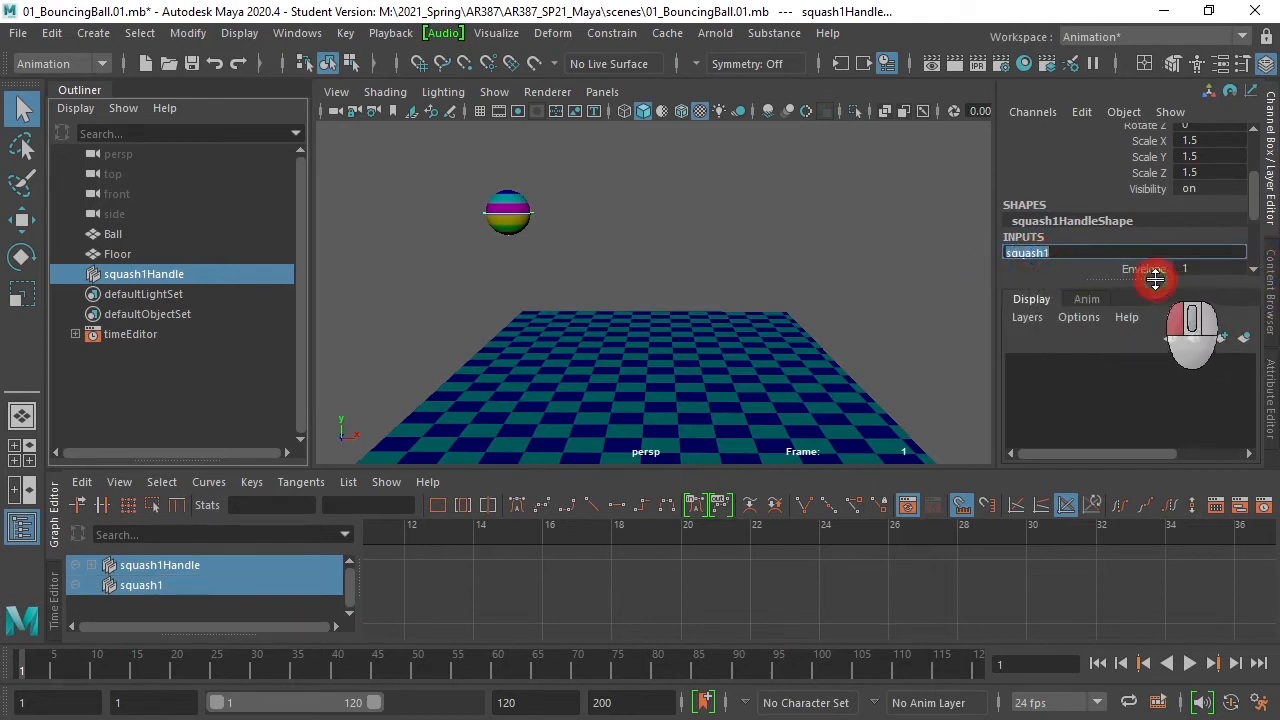
drag(1156, 279, 1154, 345)
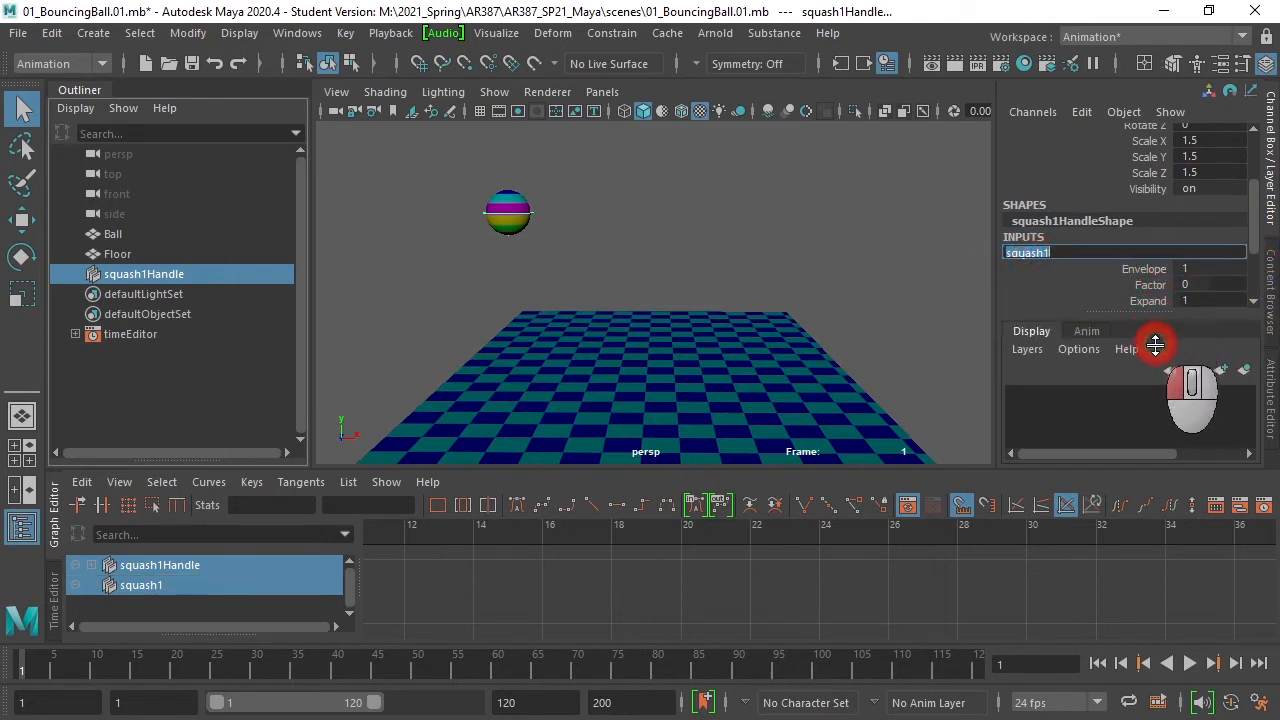
click(1150, 285)
middle_drag(700, 300, 628, 310)
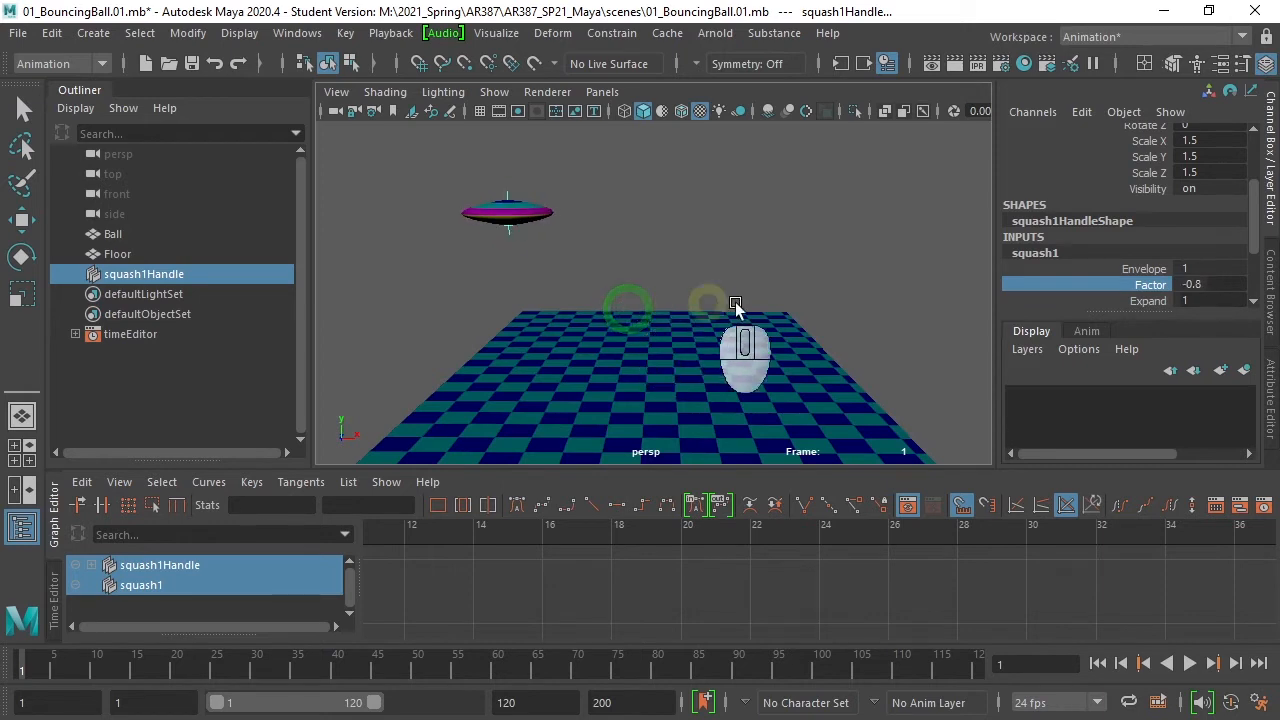
Set the squash deformer's Expand to 0.5, test the effect, and reset Factor to 0.
double_click(1186, 300)
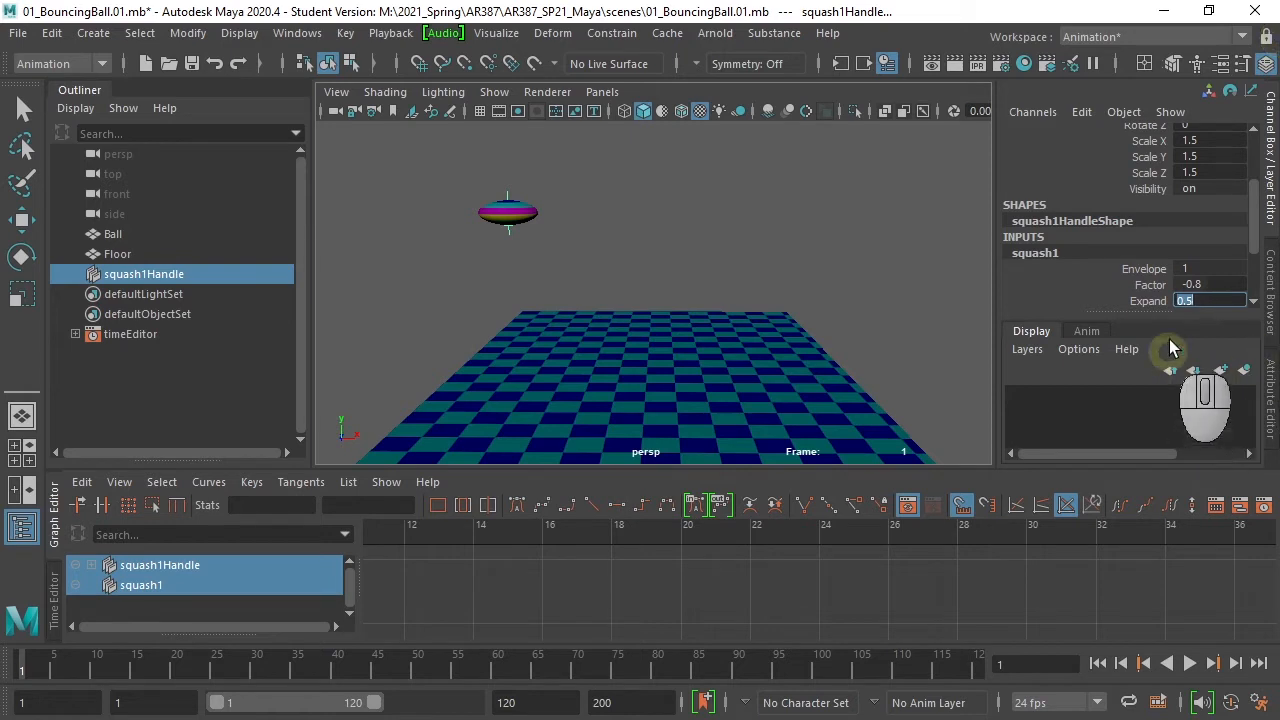
click(1150, 285)
middle_drag(514, 251, 614, 236)
click(1198, 284)
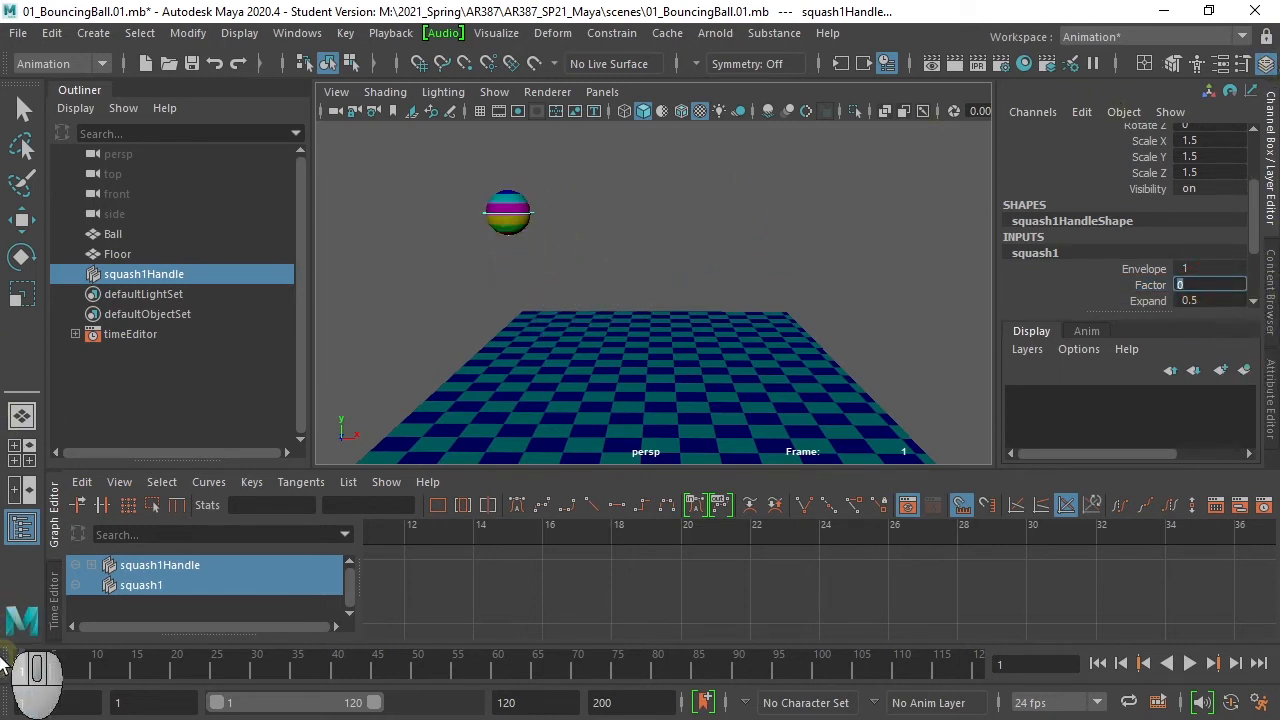
At frame 12, key the squash deformer's Factor at 0 and hide the Outliner.
drag(10, 666, 92, 668)
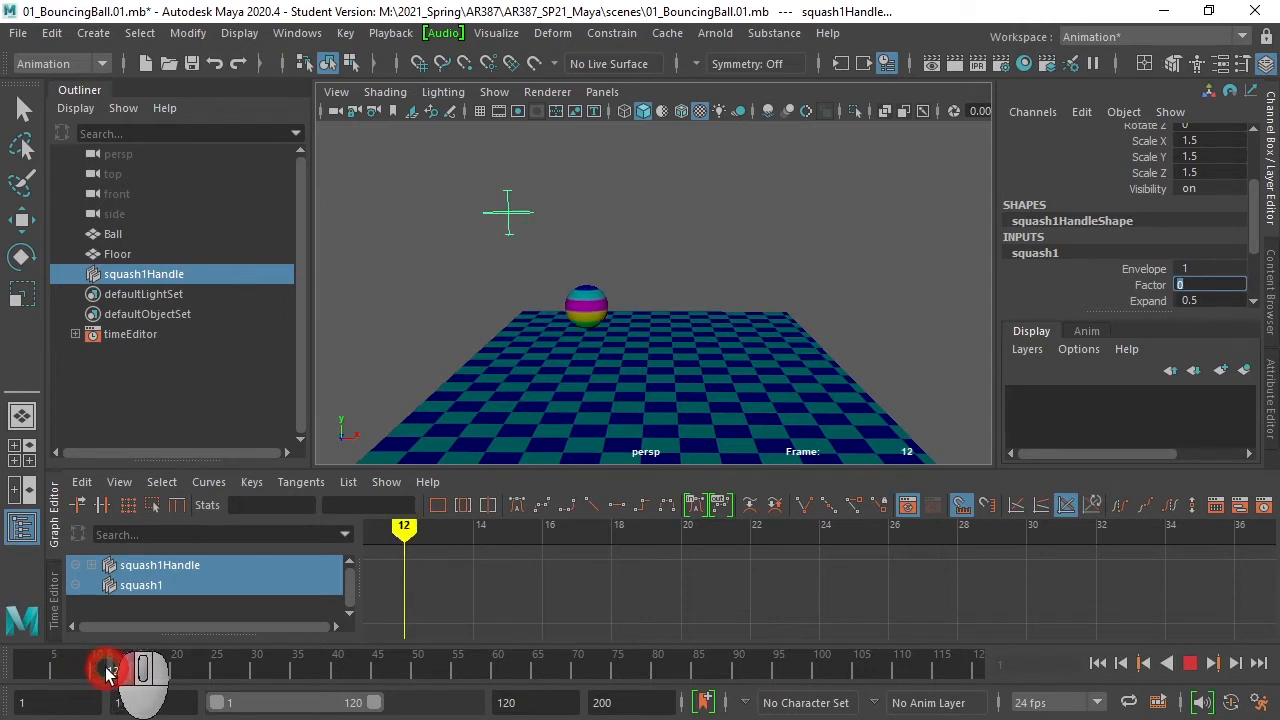
right_click(1160, 288)
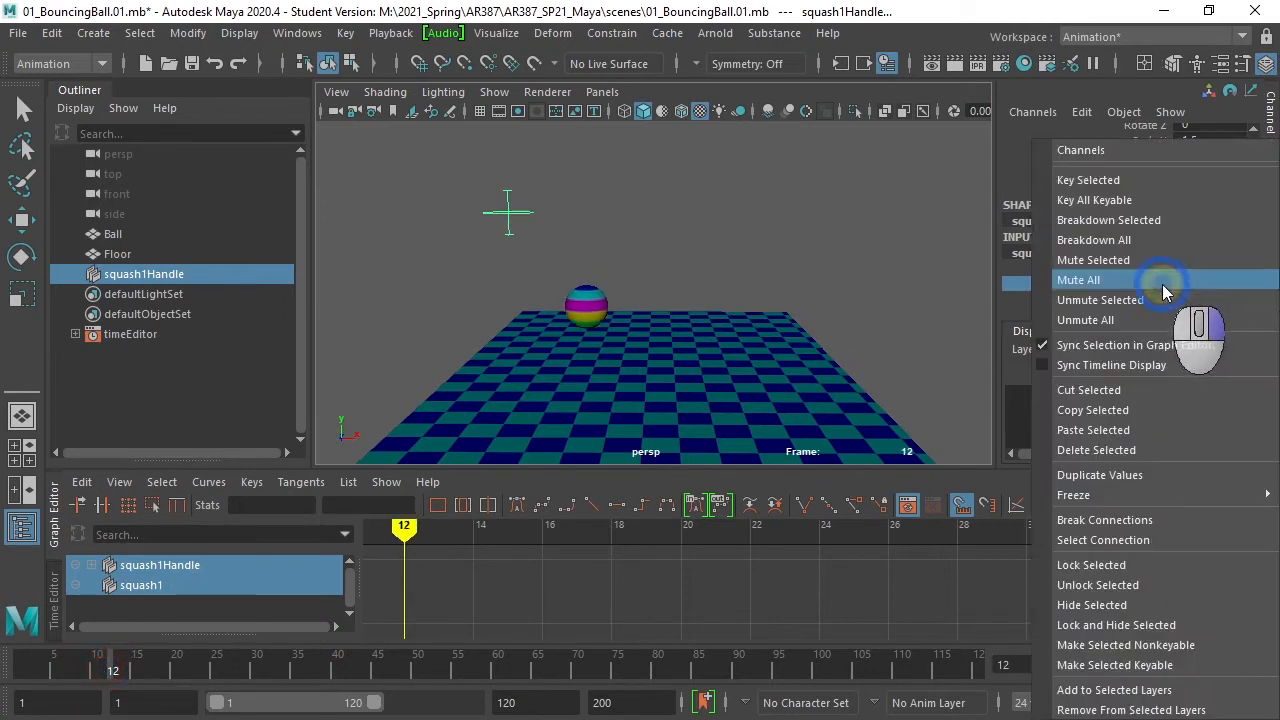
right_drag(1163, 290, 1126, 184)
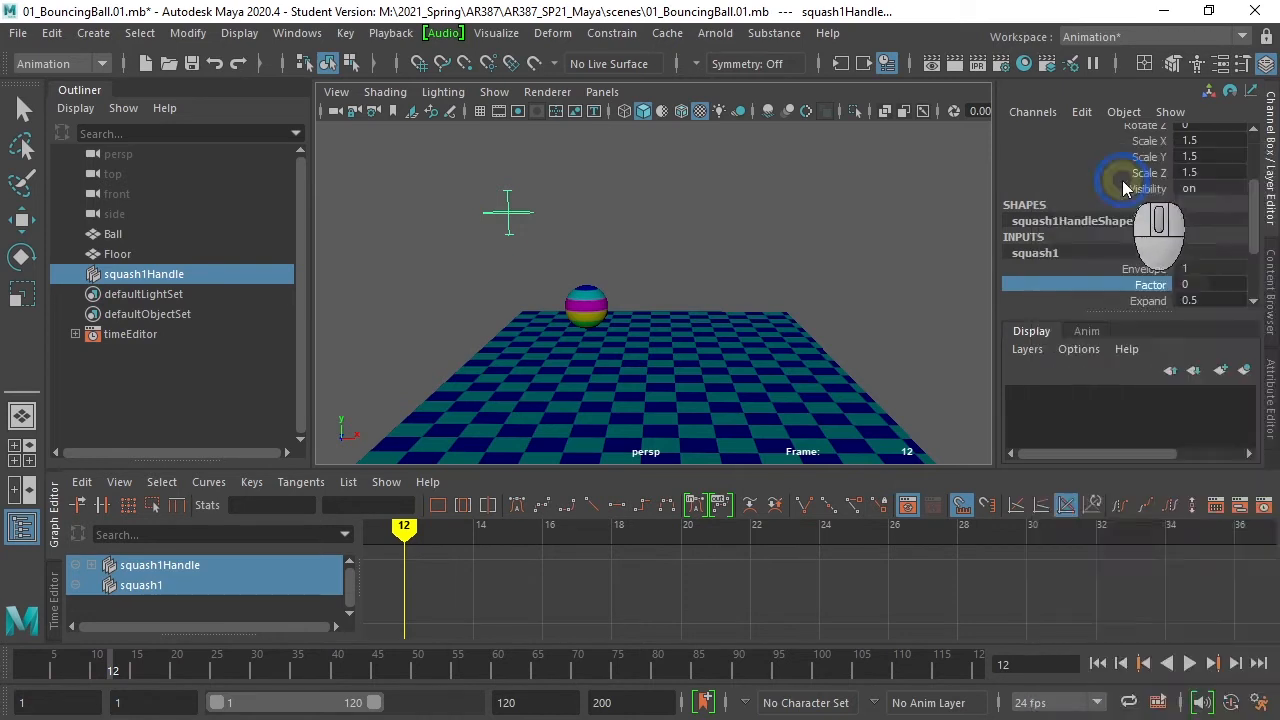
click(21, 527)
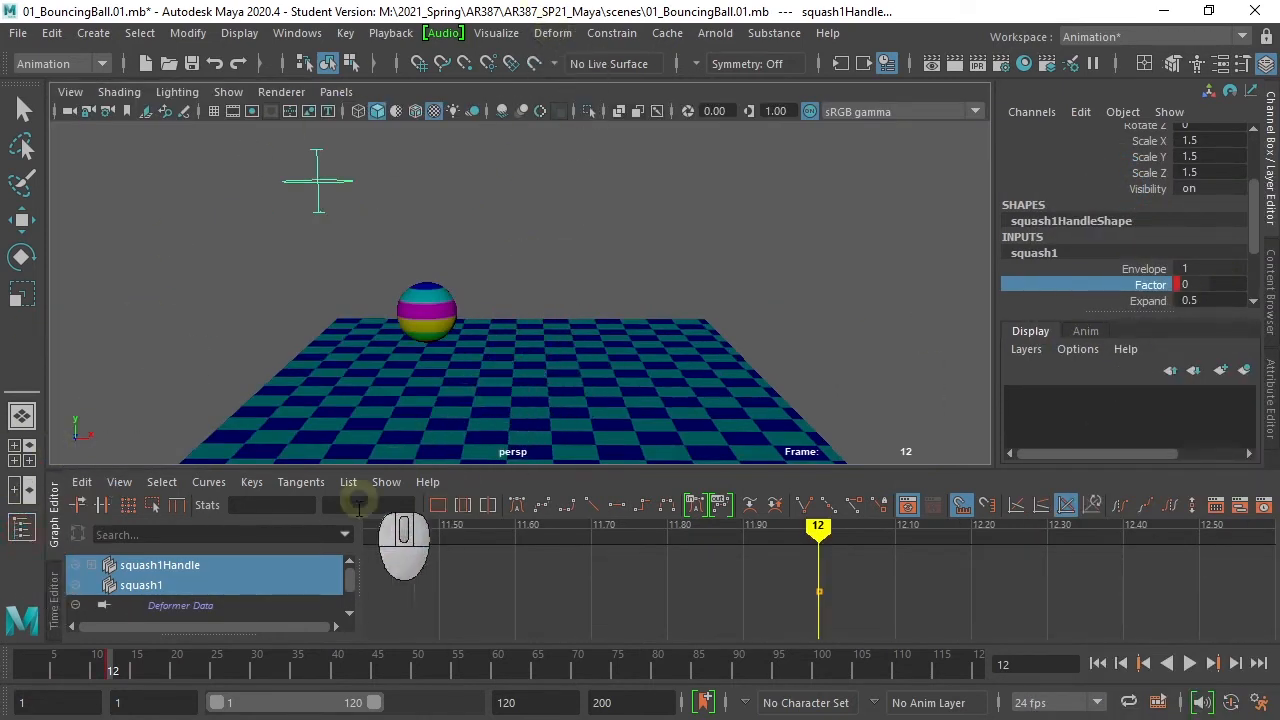
Shift the squash Factor key from frame 12 to frame 13 and go to frame 14, where the ball meets the floor.
drag(113, 675, 121, 675)
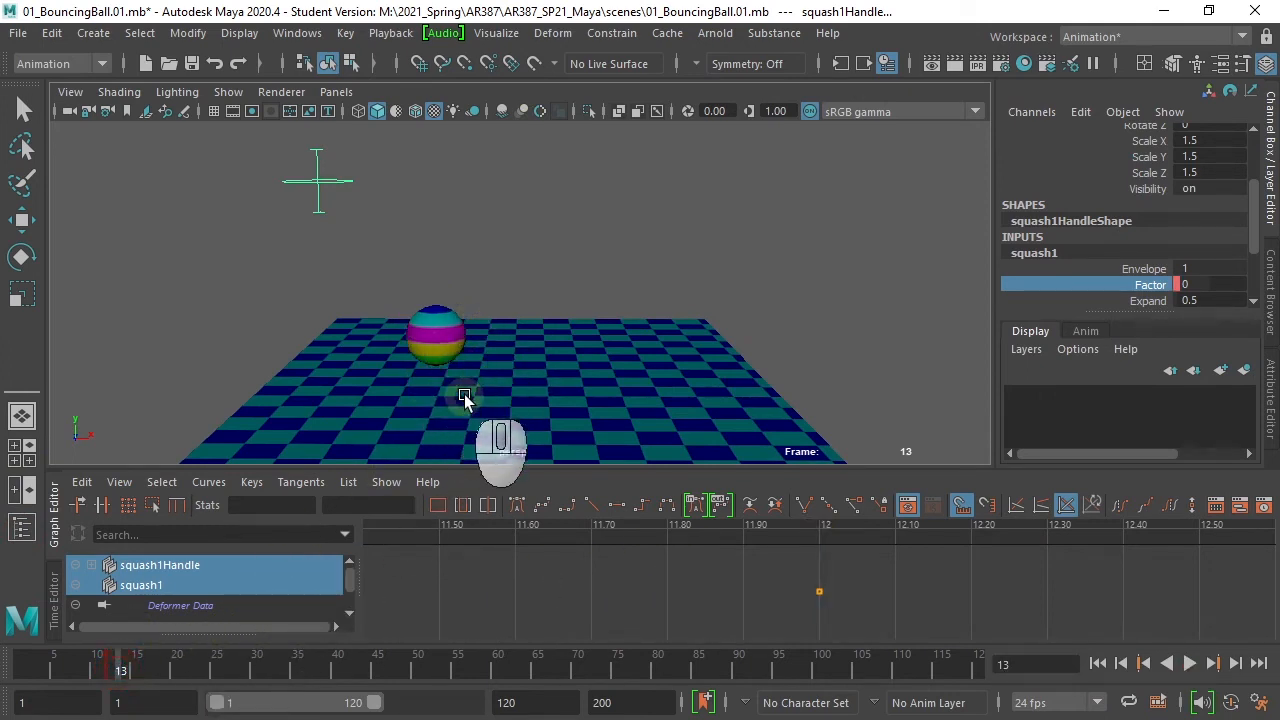
mouse_move(127, 675)
mouse_down()
mouse_move(107, 668)
mouse_move(126, 663)
mouse_up()
click(130, 675)
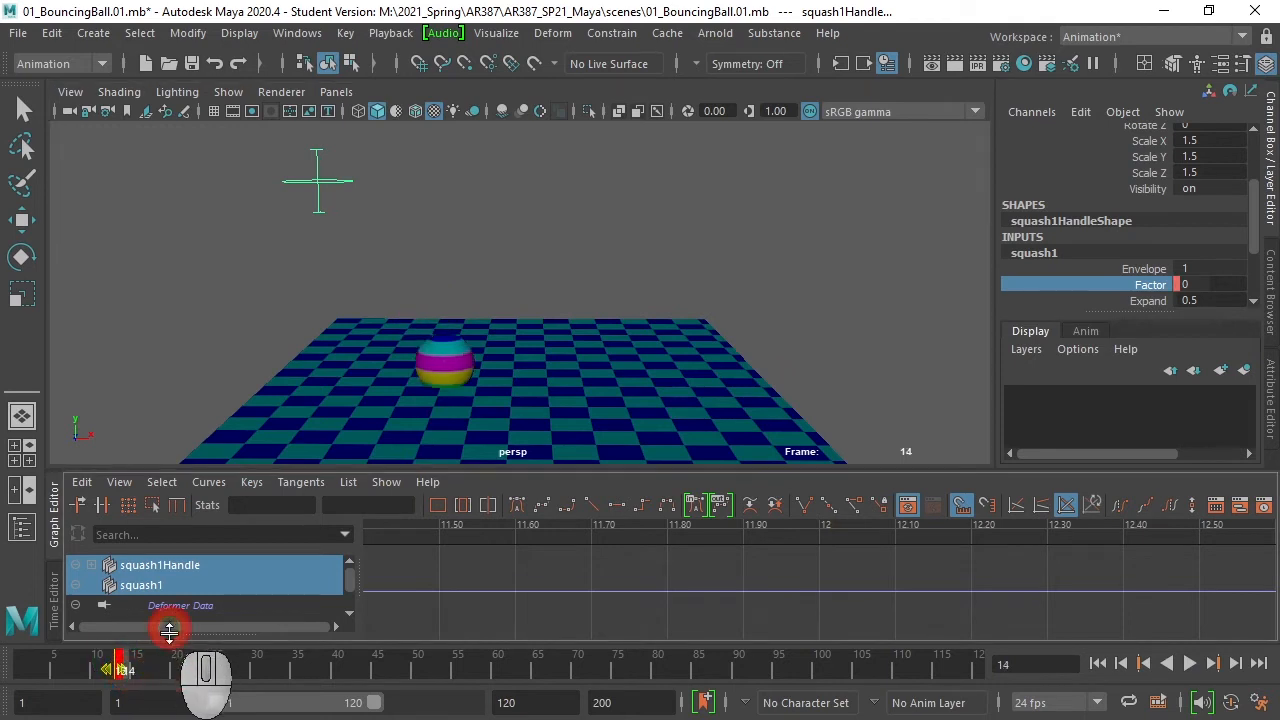
mouse_move(134, 672)
mouse_down()
mouse_move(157, 671)
mouse_move(126, 674)
mouse_up()
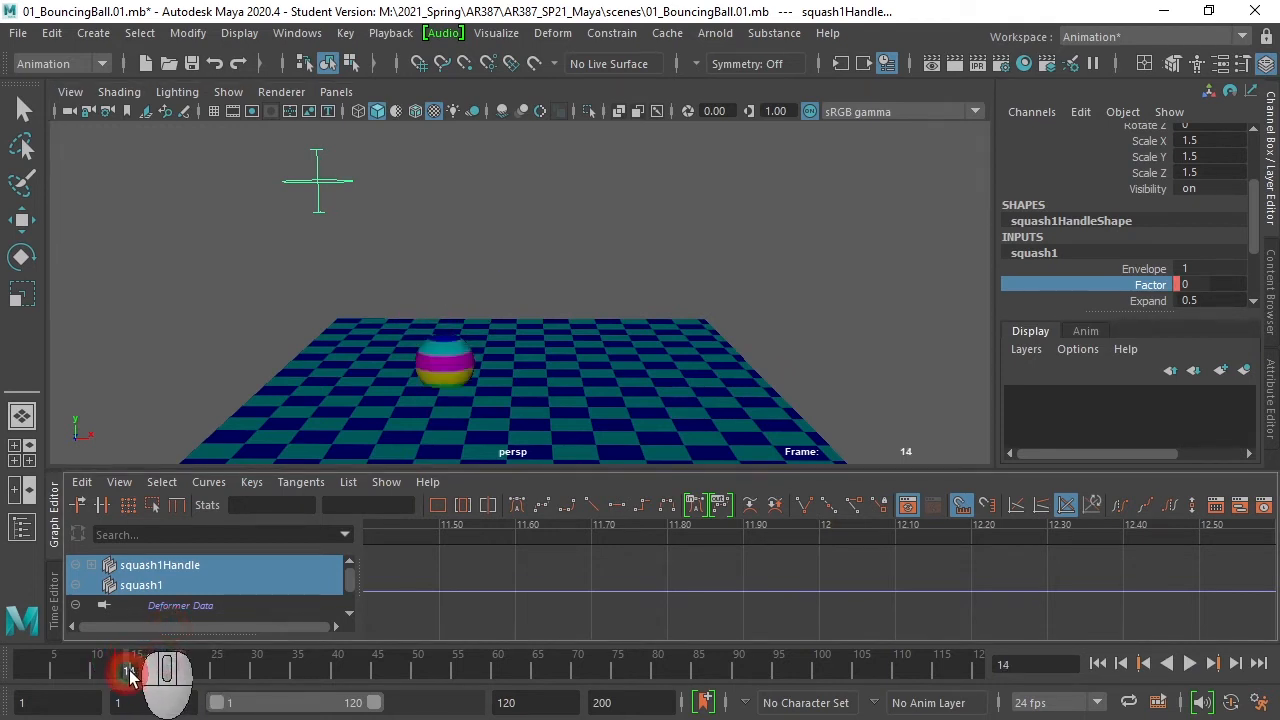
Try adjusting the squash Factor at frame 14 to see how it deforms the ball away from its handle.
click(1150, 284)
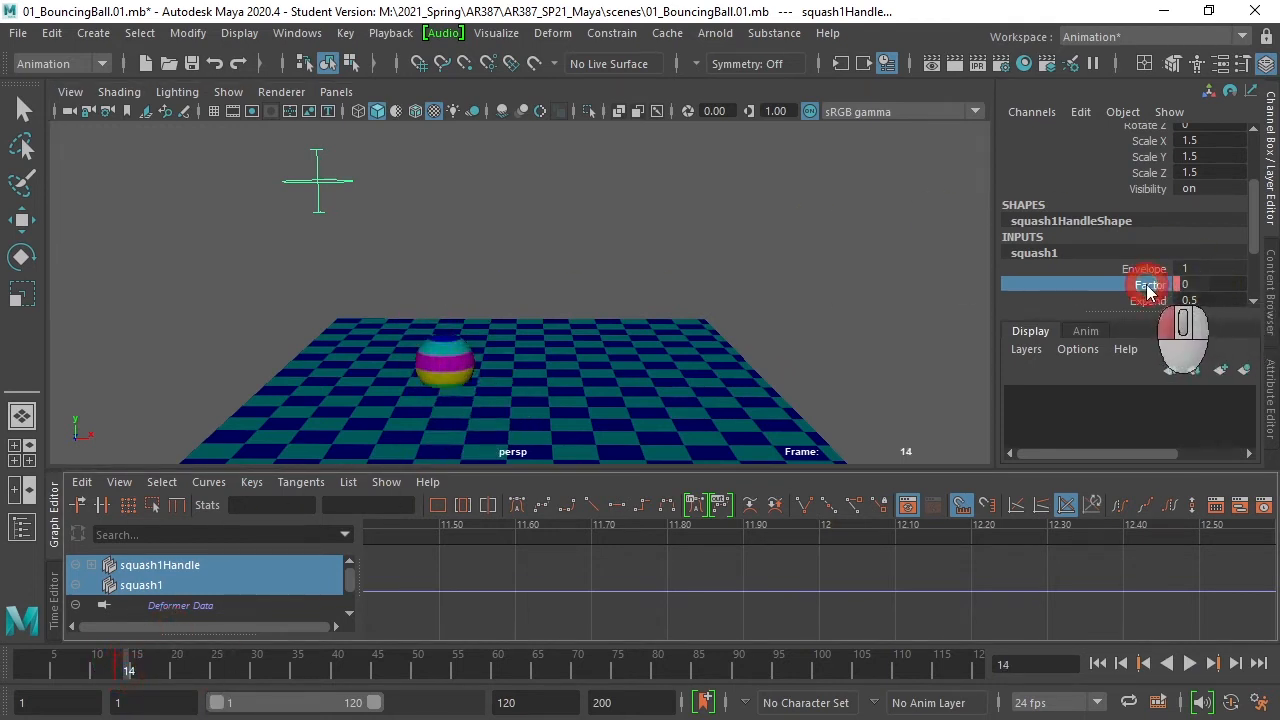
middle_drag(702, 283, 530, 280)
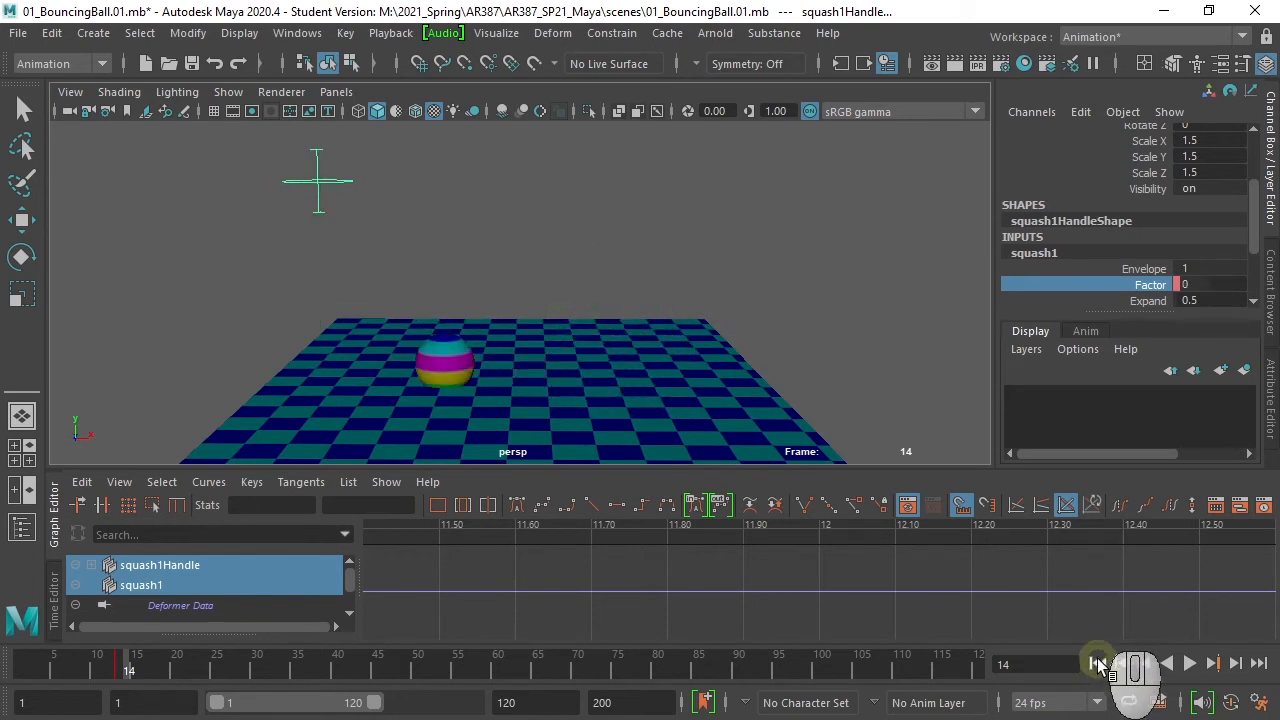
Return to frame 1 and parent squash1Handle under Ball in the Outliner.
click(1097, 663)
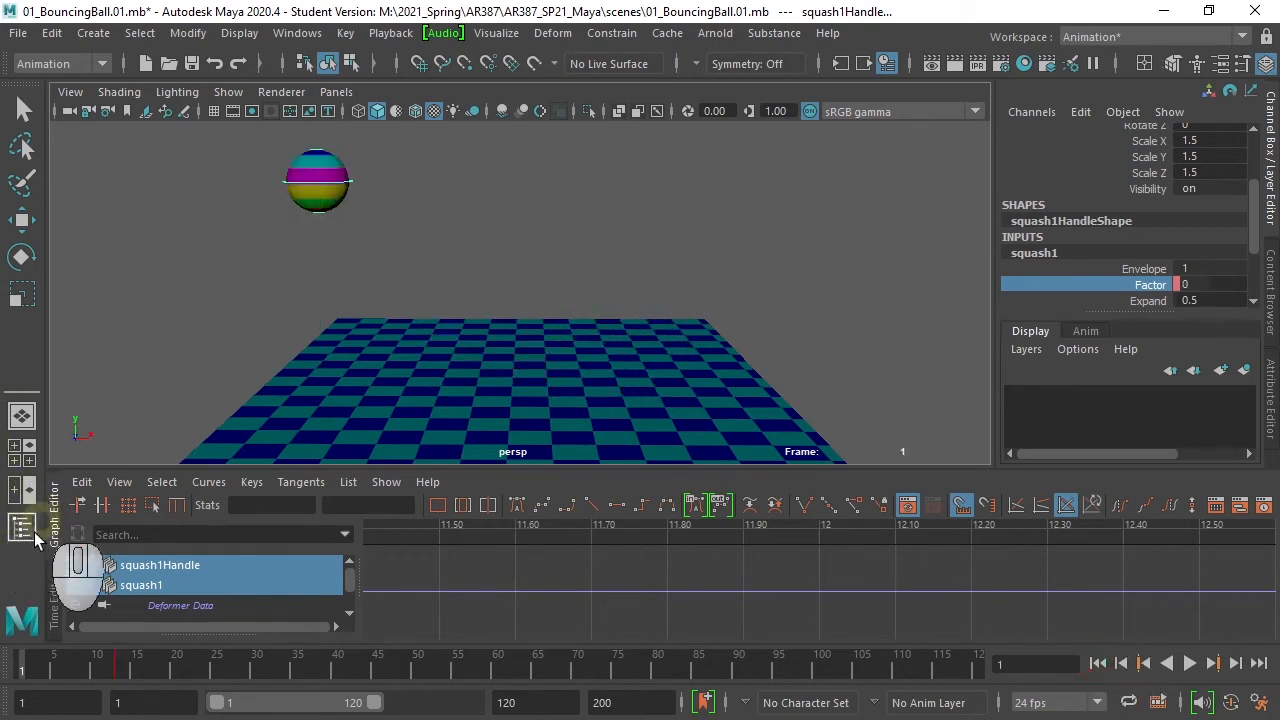
click(26, 527)
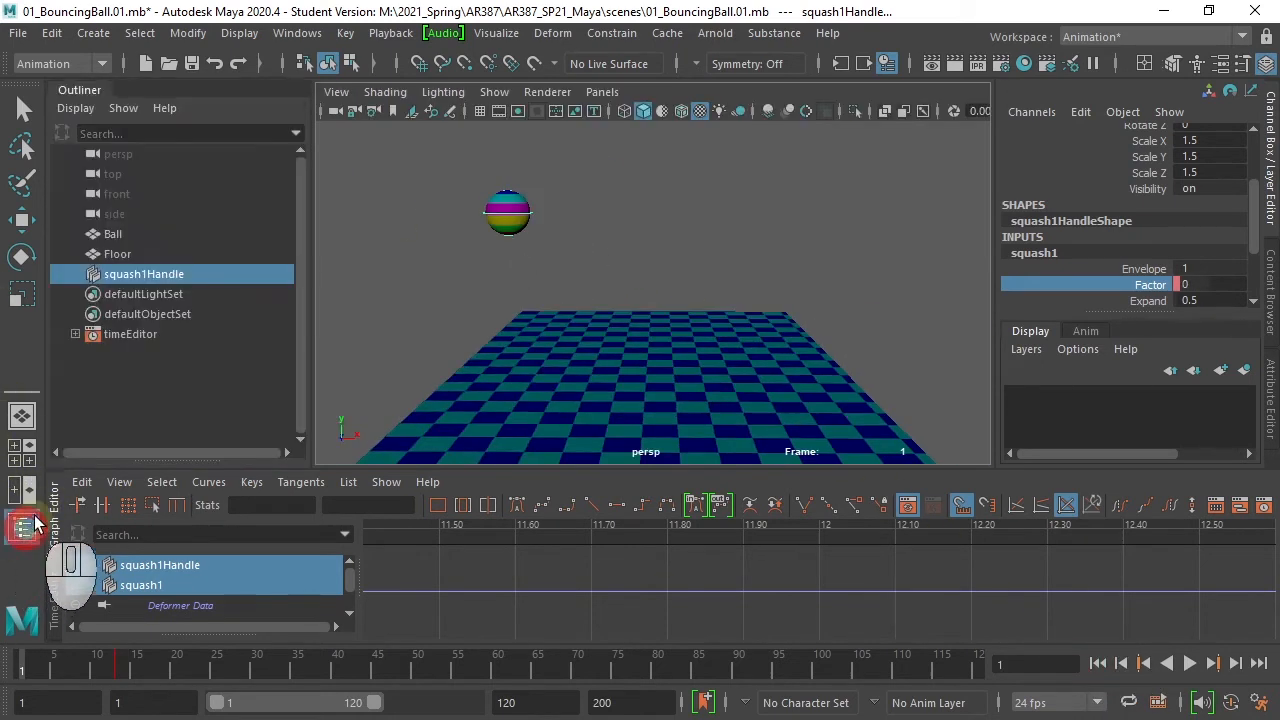
middle_drag(143, 266, 119, 233)
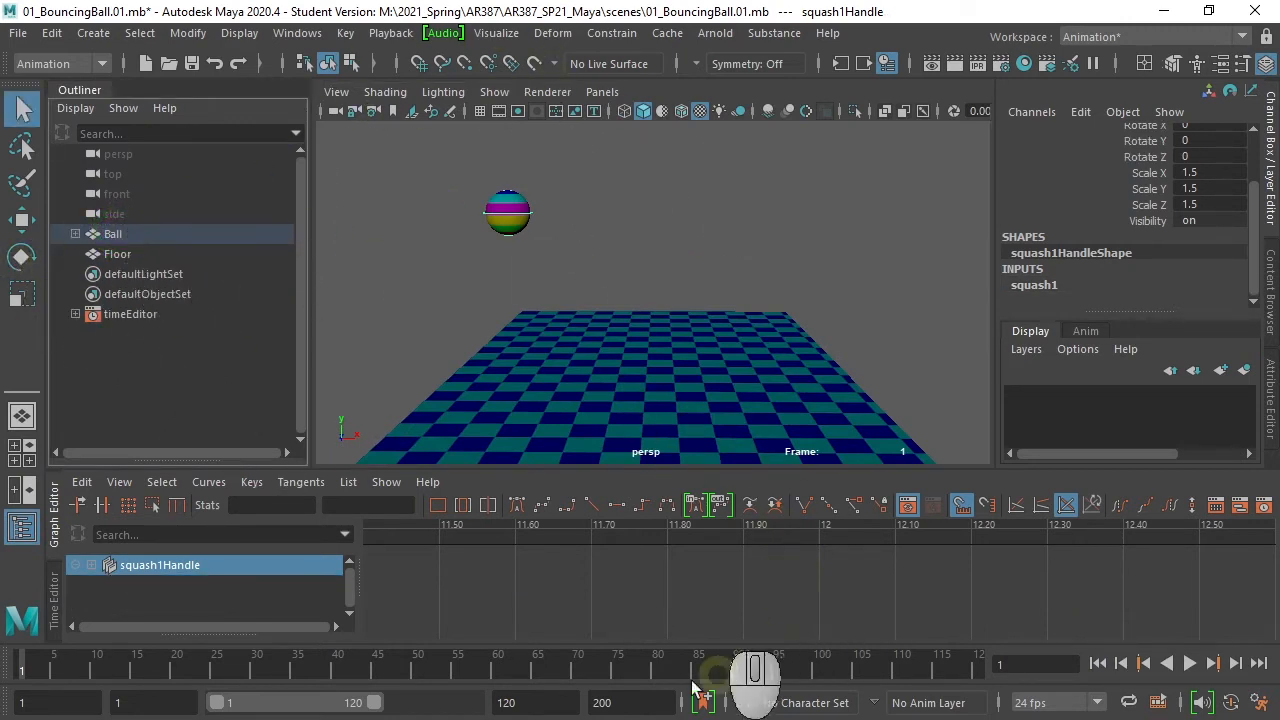
Enlarge the viewport by shrinking the Graph Editor and expand Ball's hierarchy in the Outliner.
click(1034, 285)
drag(984, 464, 977, 540)
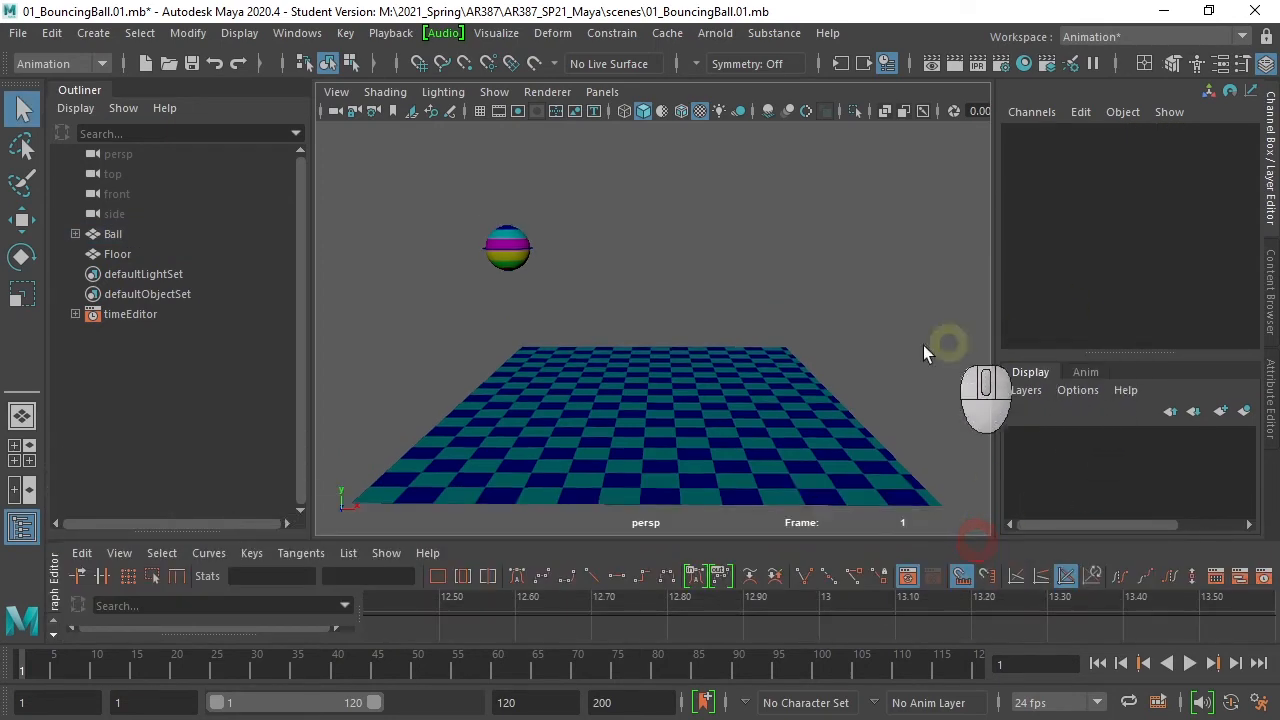
click(112, 240)
click(75, 233)
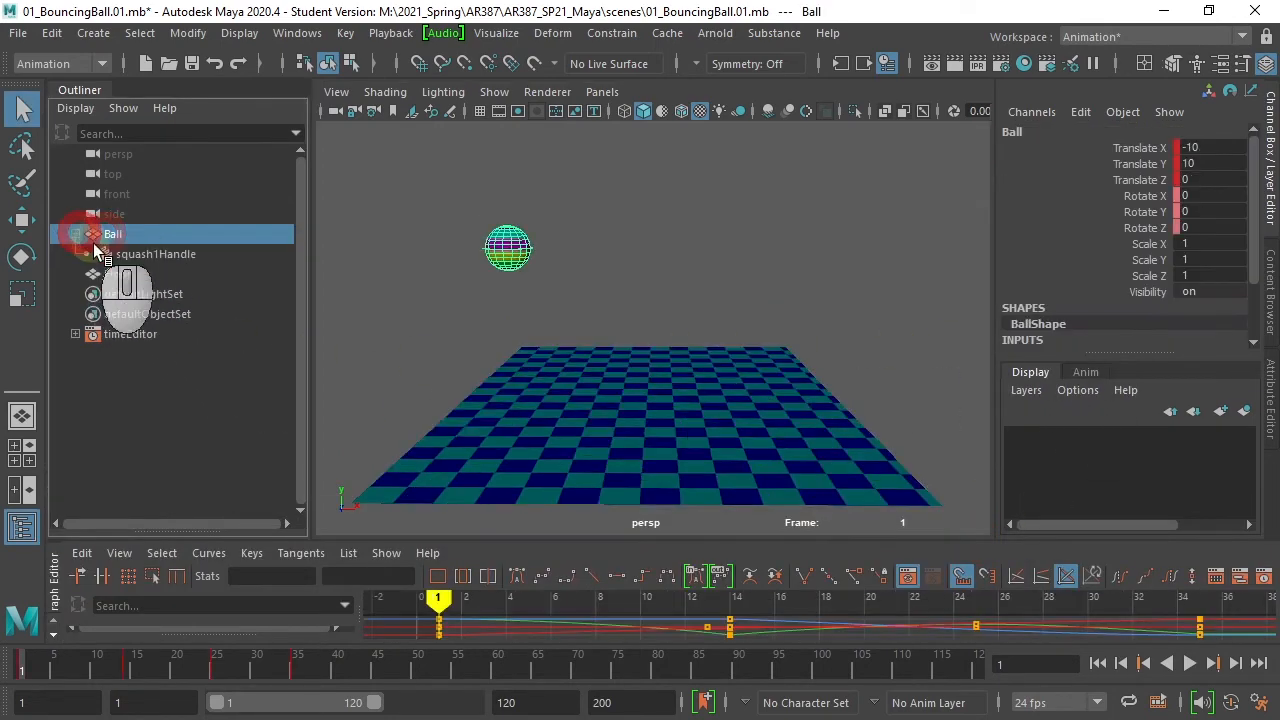
Select squash1Handle, expand the squash1 input's attributes, and test the squash at frame 1 by lowering Factor to -3.5.
click(115, 254)
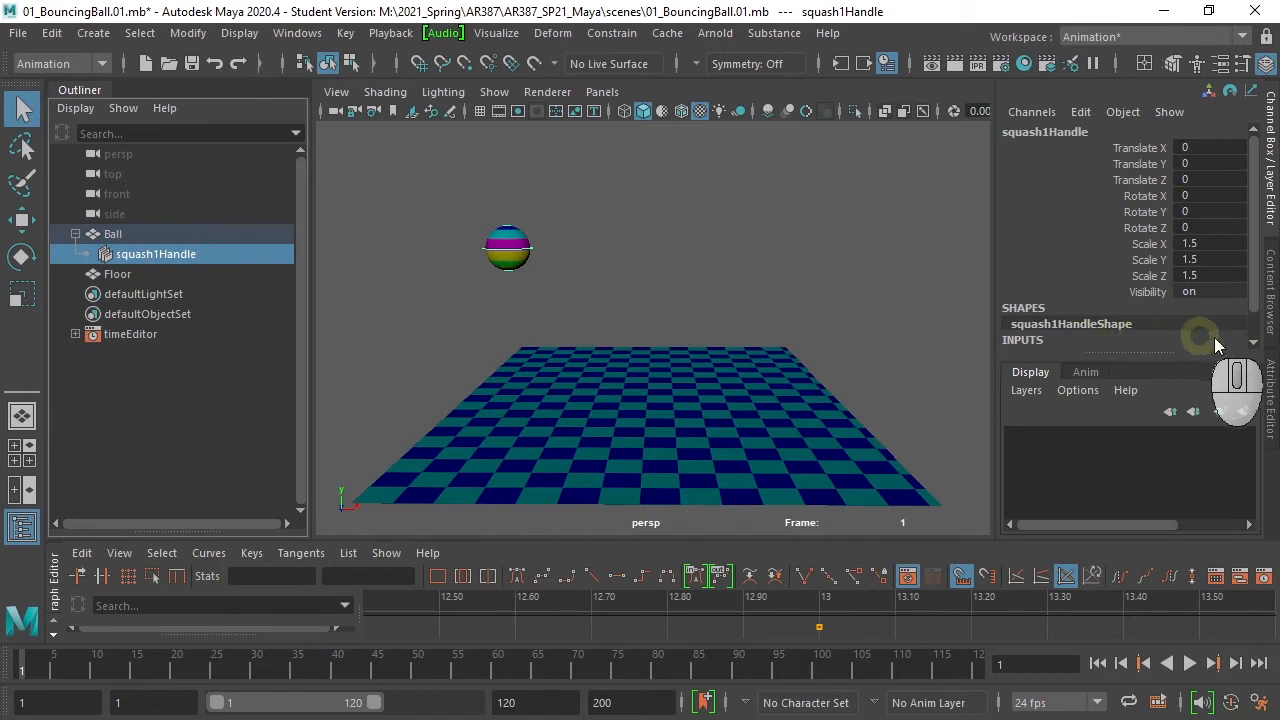
drag(1261, 285, 1263, 368)
click(1052, 330)
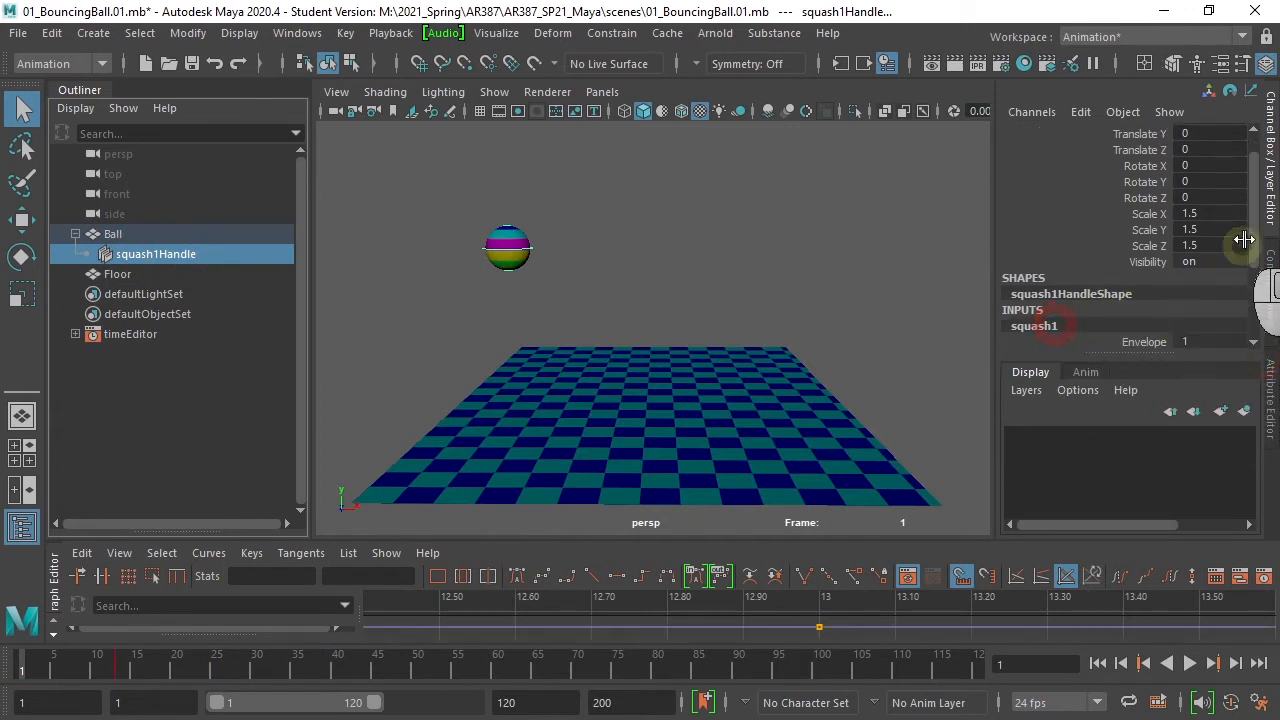
drag(1253, 212, 1252, 271)
click(1150, 240)
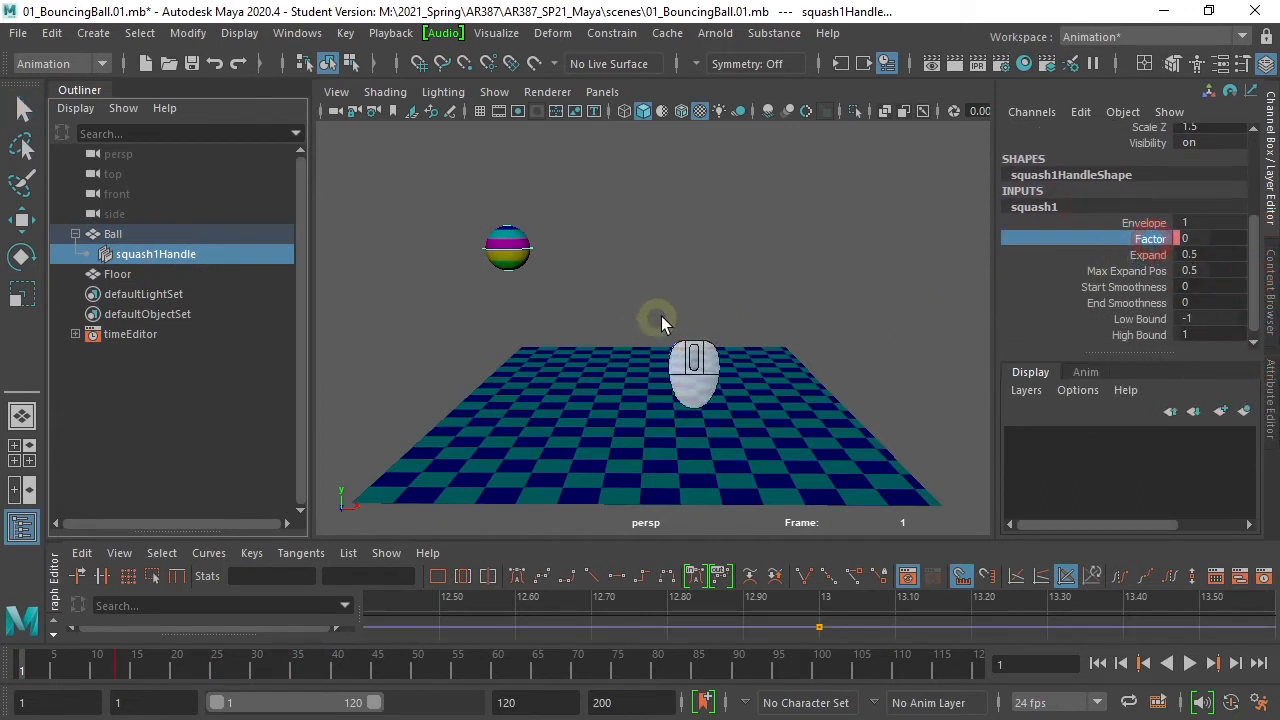
middle_drag(688, 340, 640, 335)
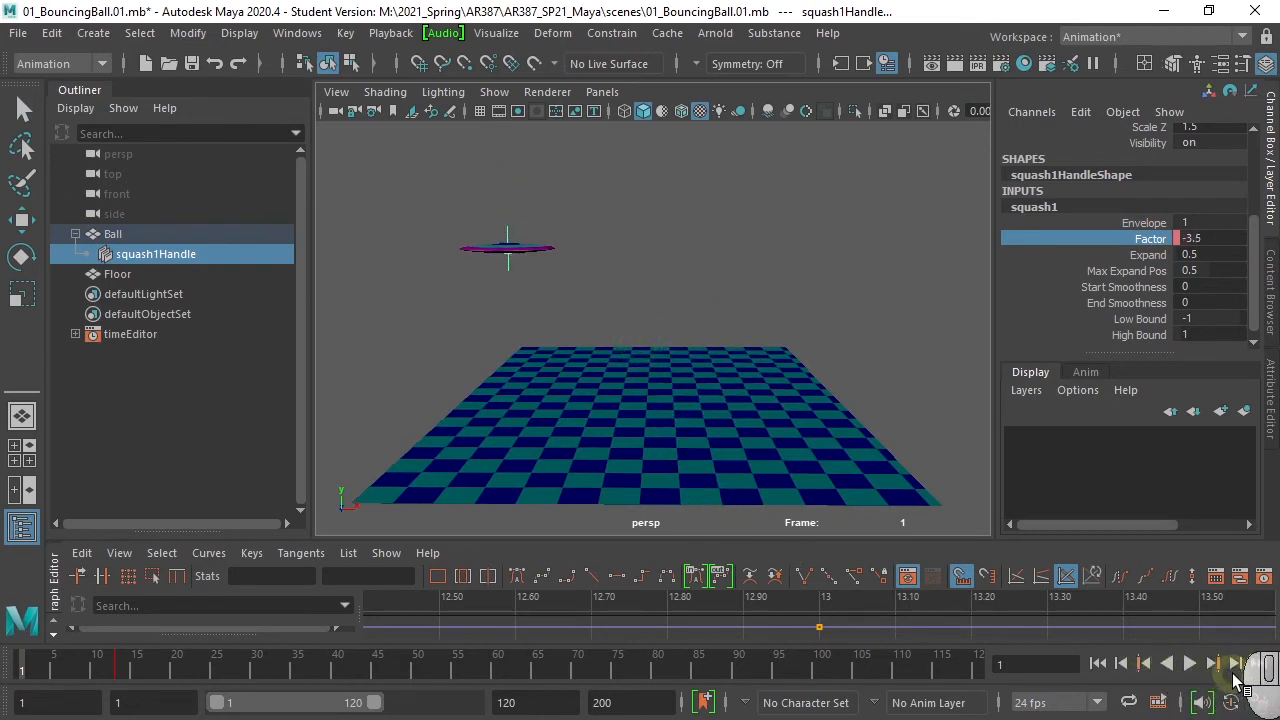
At frame 14, set the squash Factor to -0.3 and key it.
click(1213, 664)
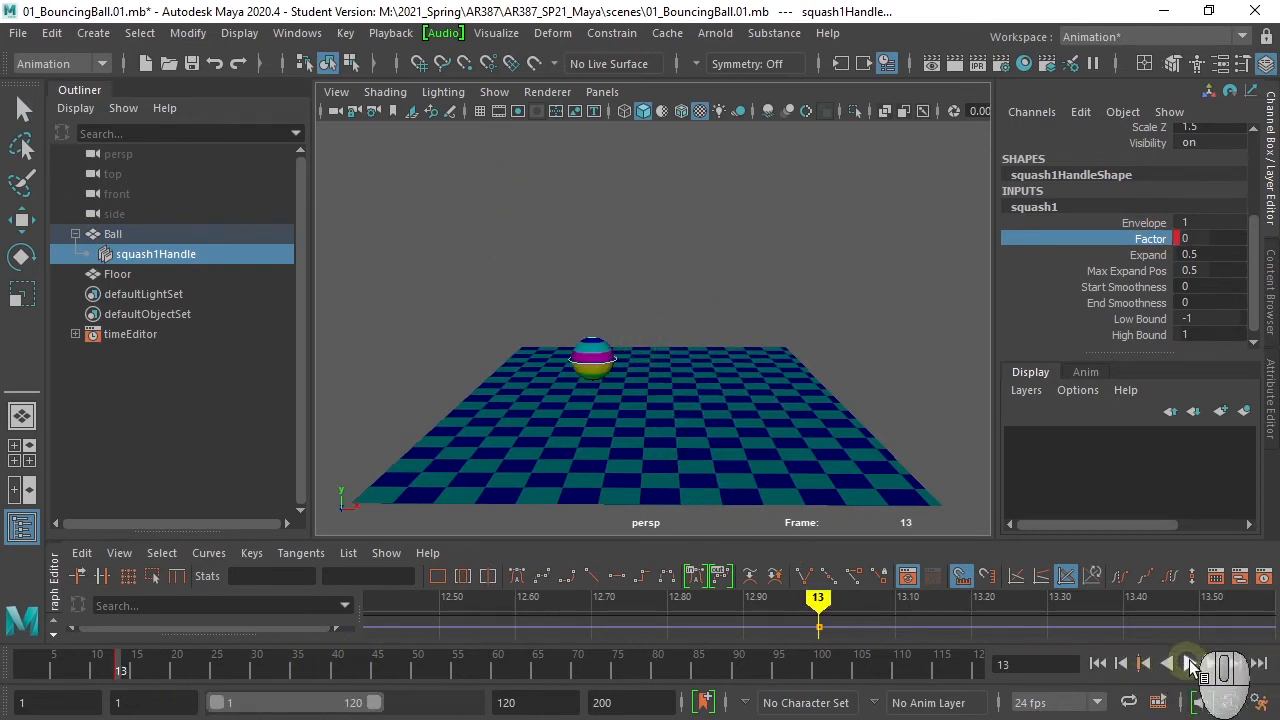
click(1236, 664)
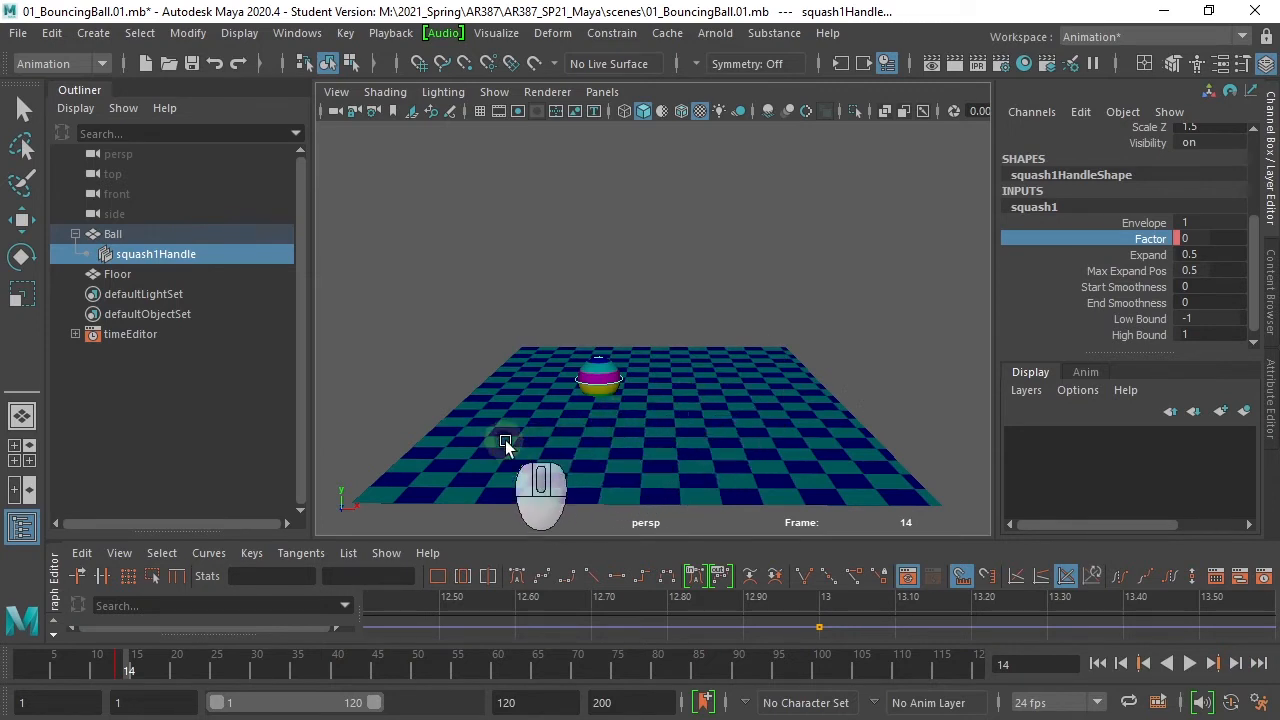
key(f)
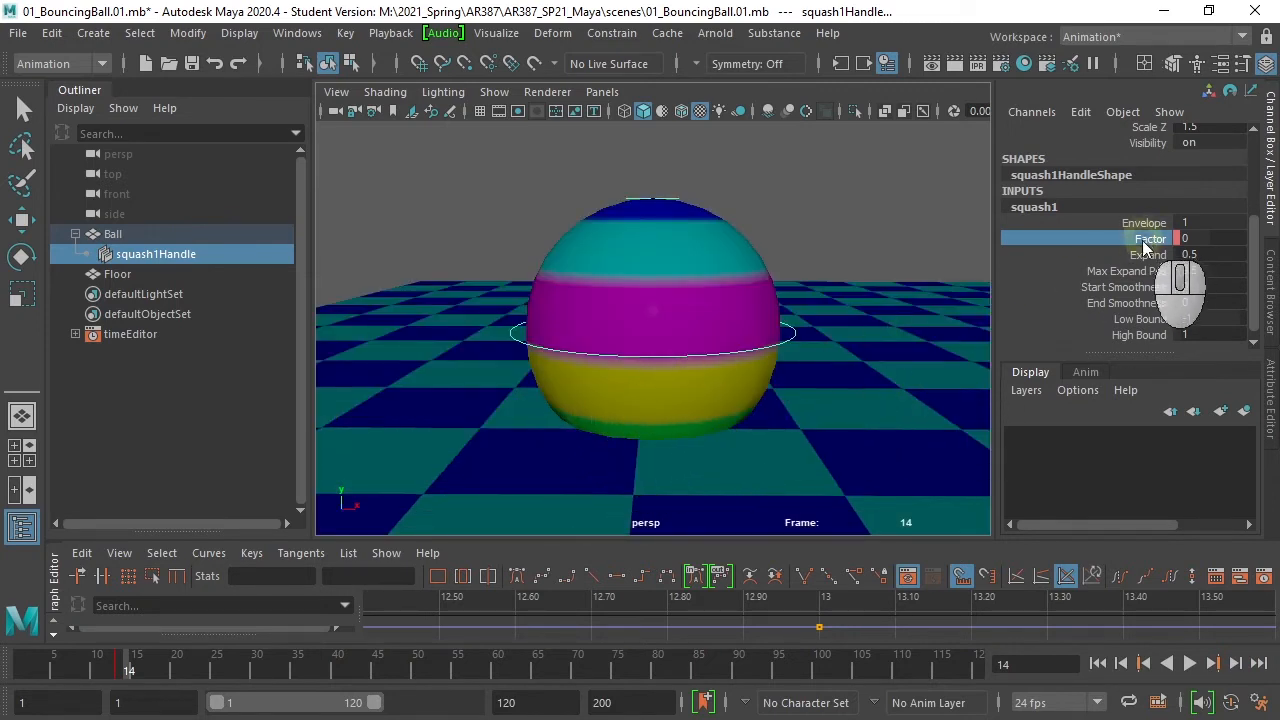
middle_drag(652, 279, 649, 286)
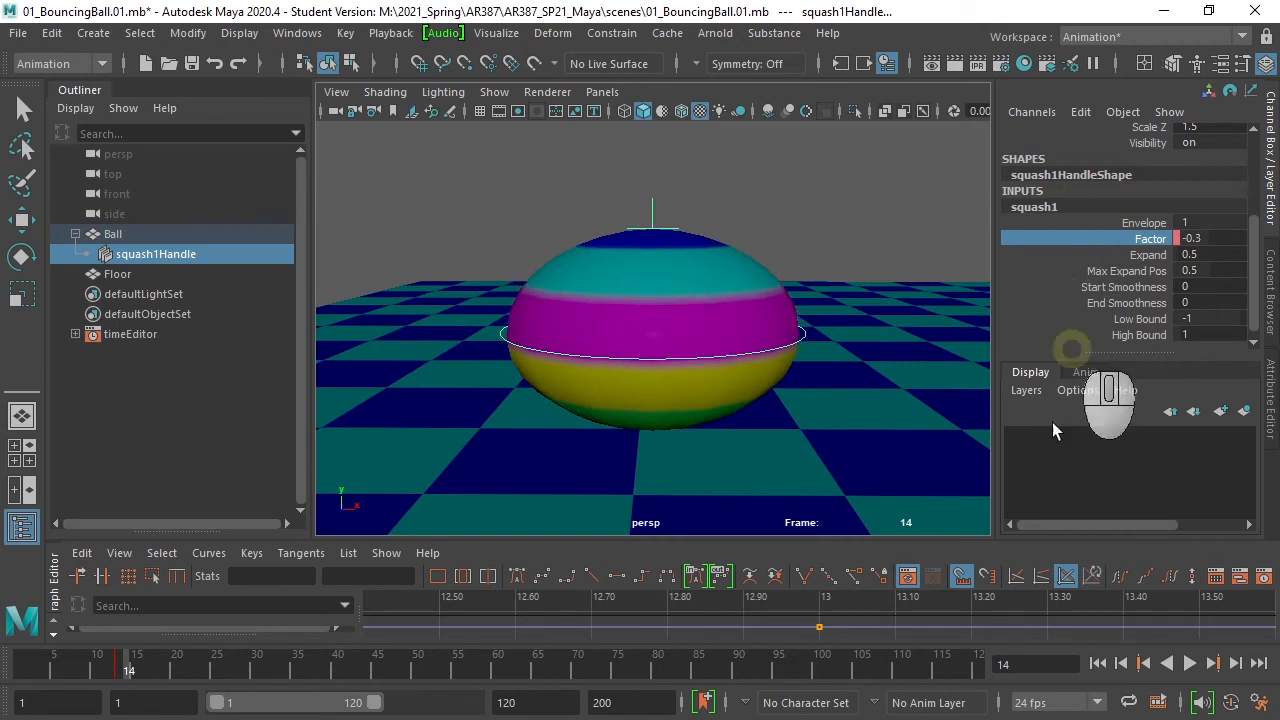
right_click(1153, 250)
click(1130, 40)
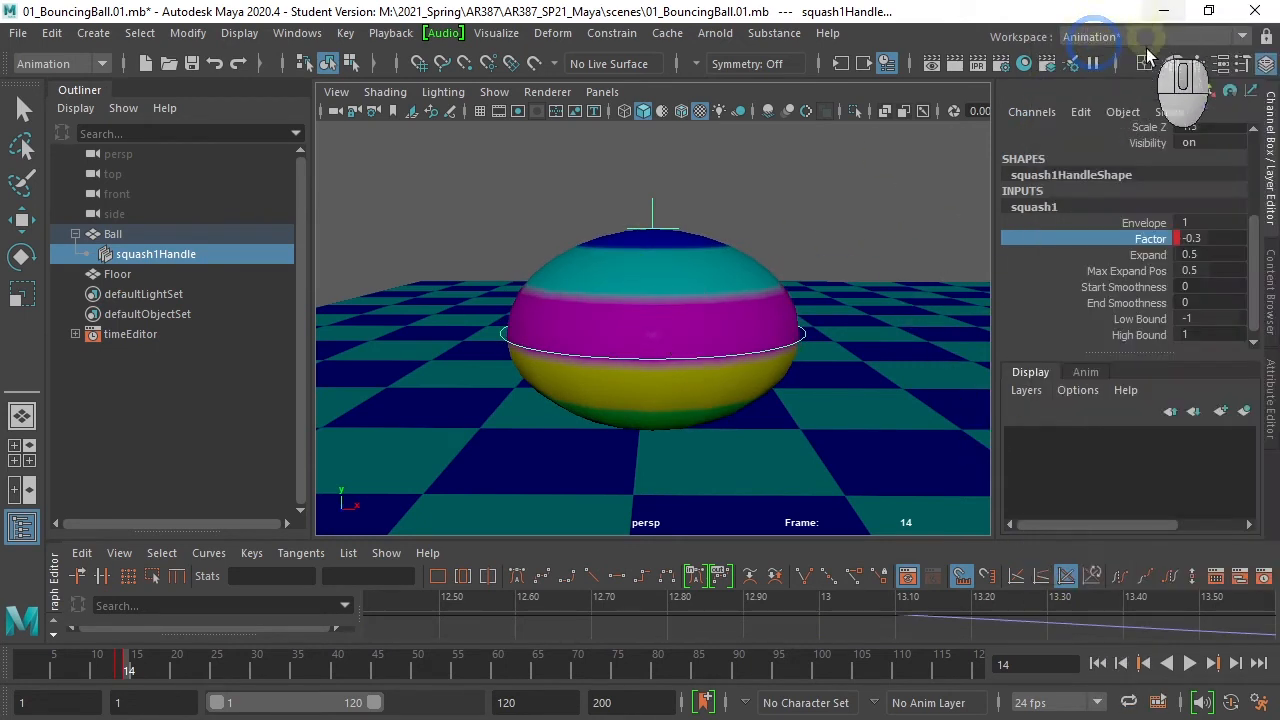
Play the animation from frame 1 to review the keyed squash at the first bounce.
alt+right_drag(580, 340, 523, 400)
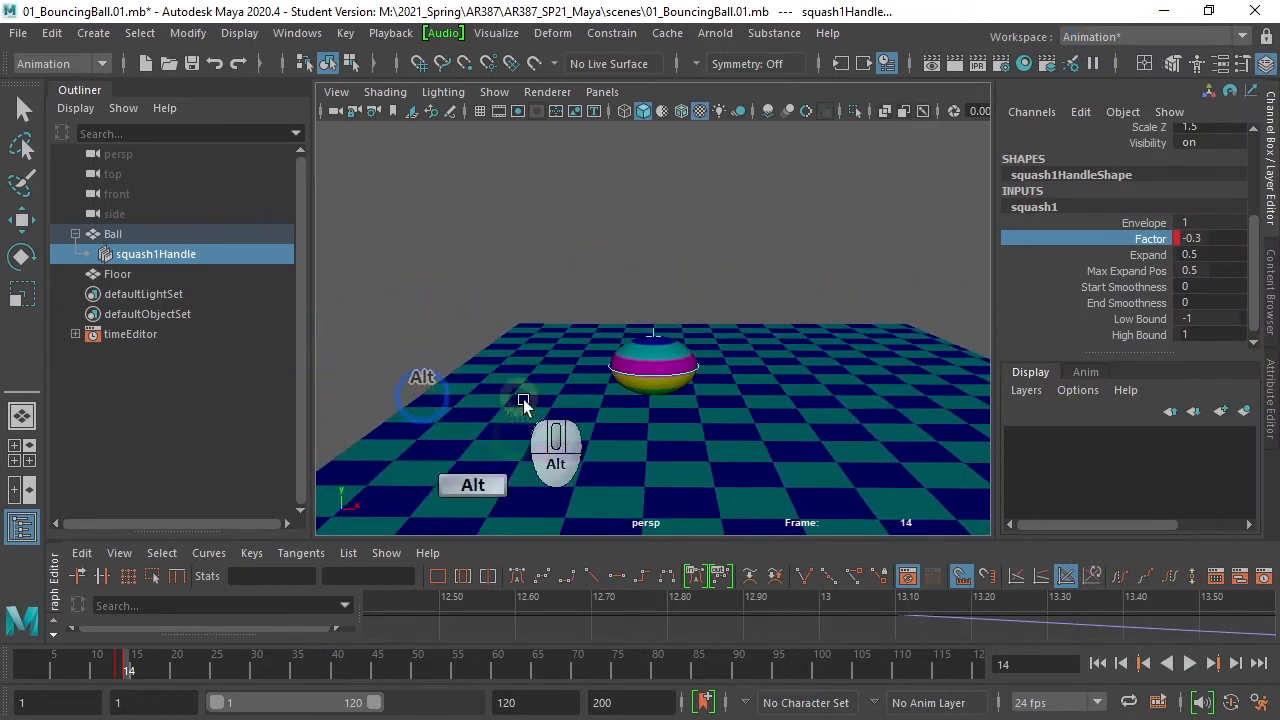
click(1098, 665)
click(1187, 664)
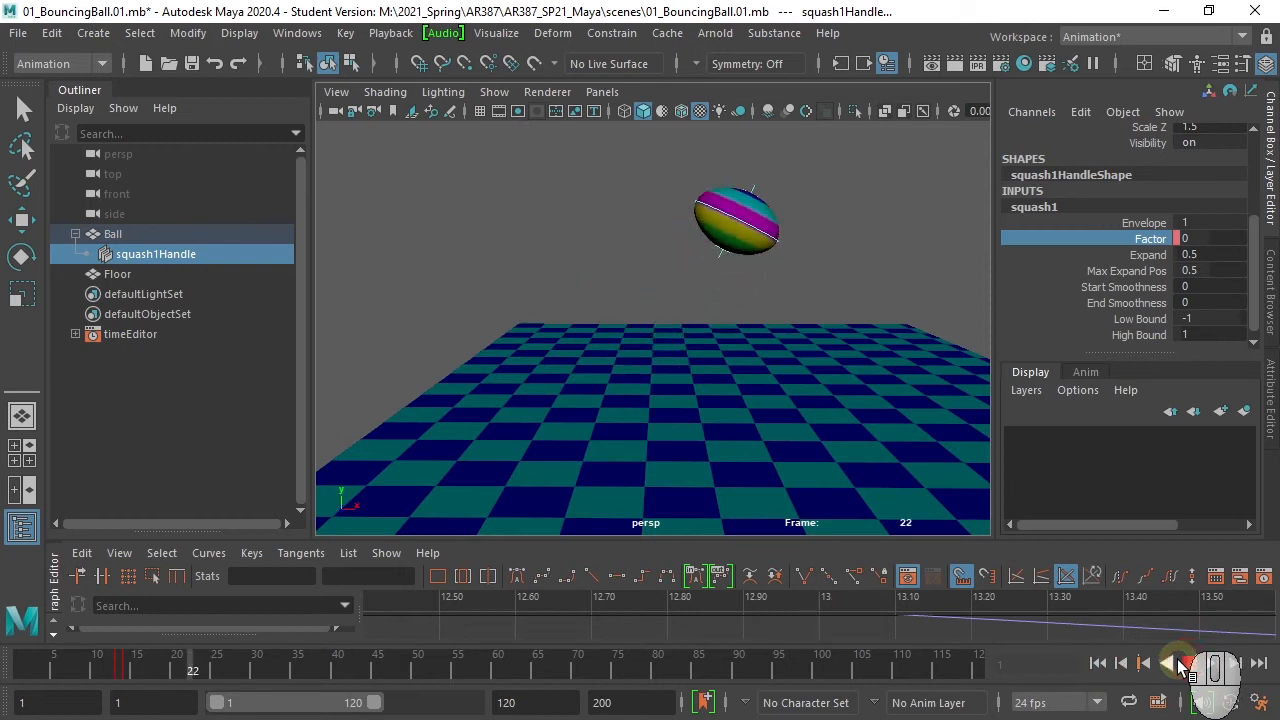
At frame 34, set the squash Factor to 0 and key it.
click(294, 680)
mouse_move(294, 683)
mouse_down()
mouse_move(277, 683)
mouse_move(323, 683)
mouse_move(289, 683)
mouse_up()
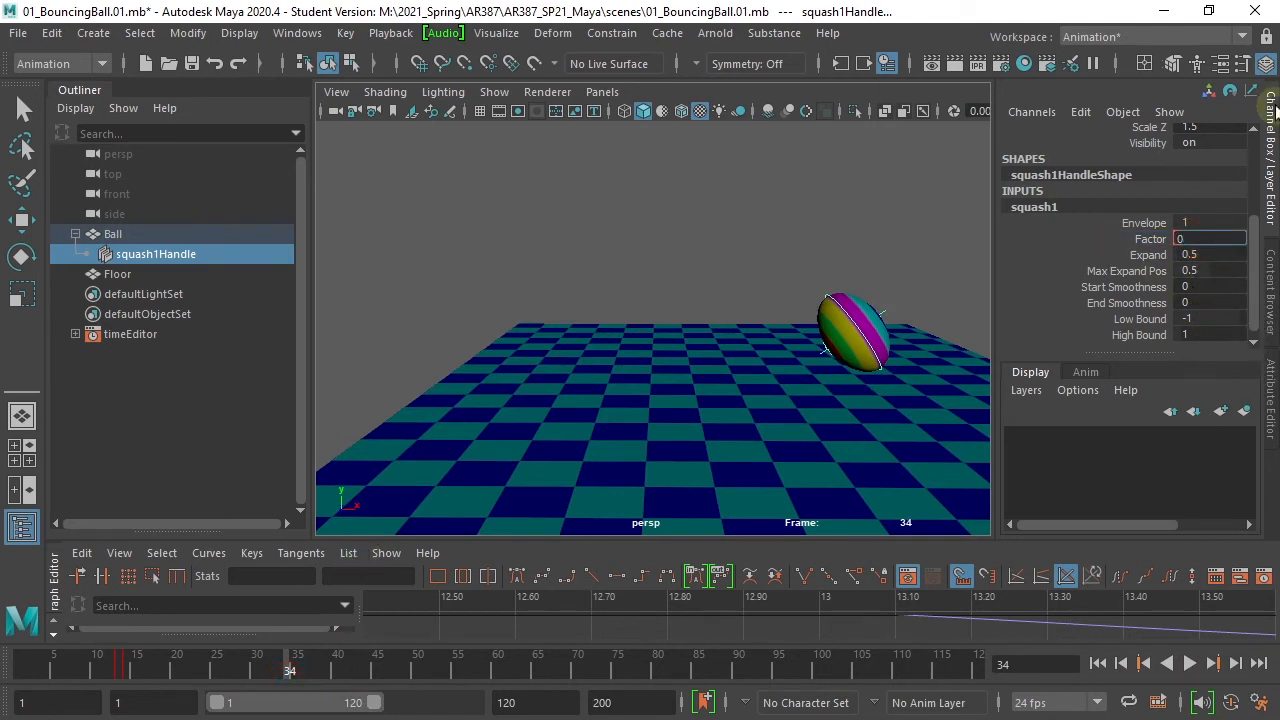
click(1158, 240)
right_click(1160, 245)
click(1078, 37)
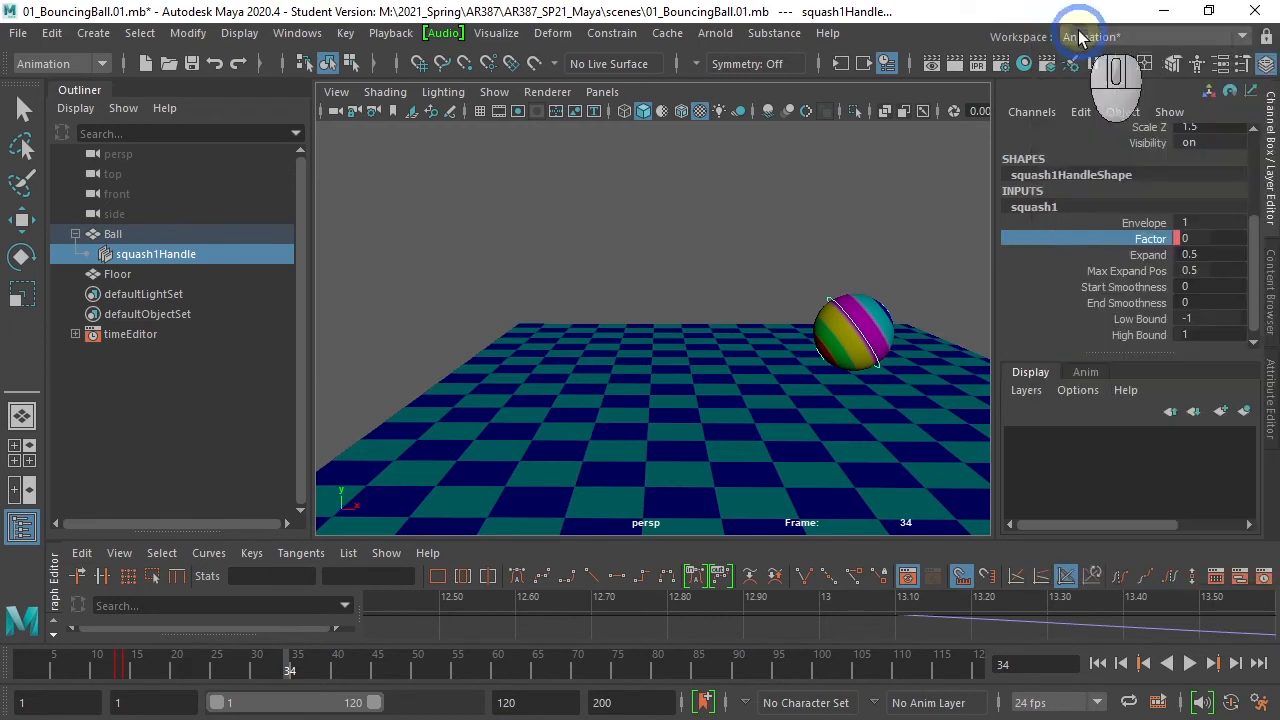
At frame 35, try adjusting the squash Factor on the tilted ball from a close view.
click(297, 668)
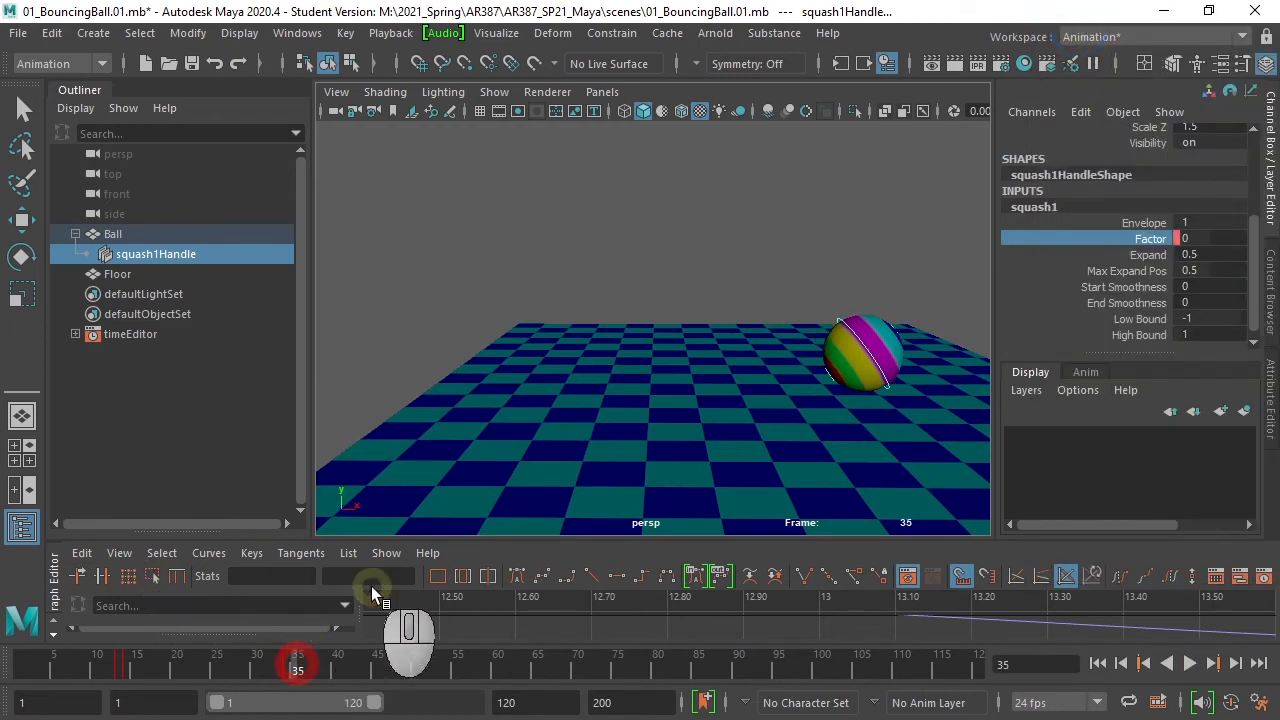
drag(294, 668, 297, 666)
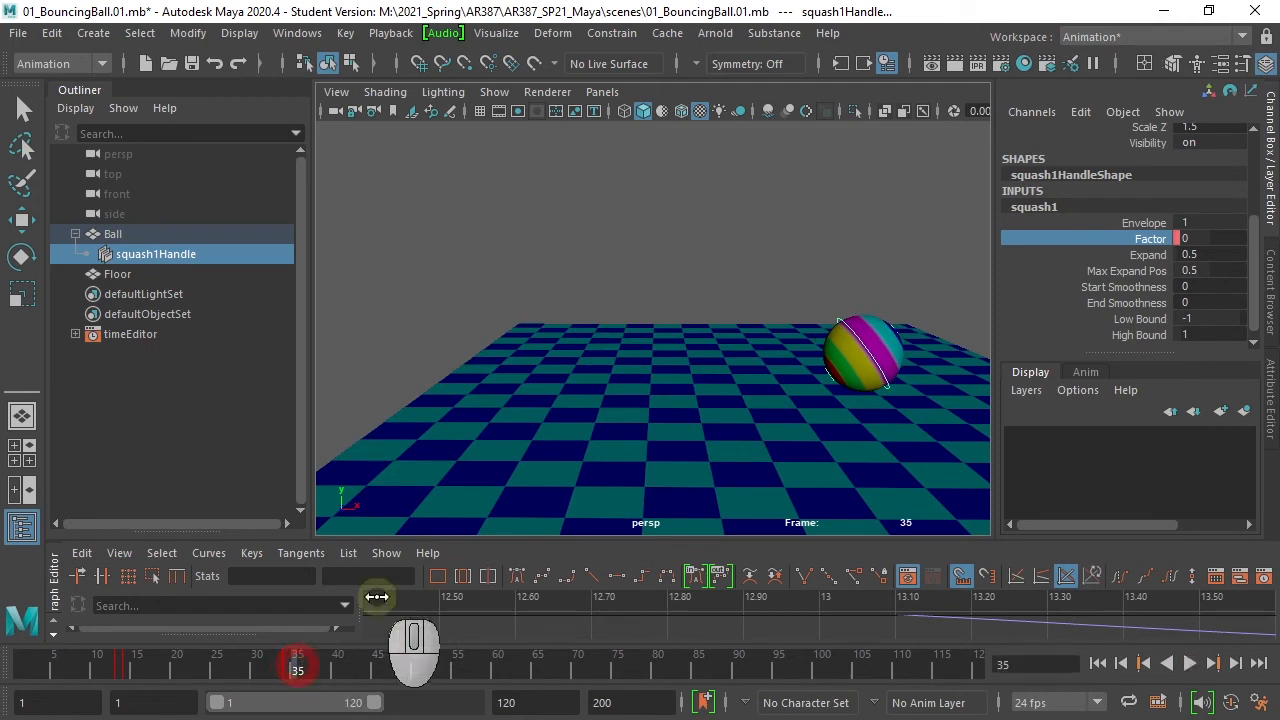
alt+drag(757, 423, 774, 352)
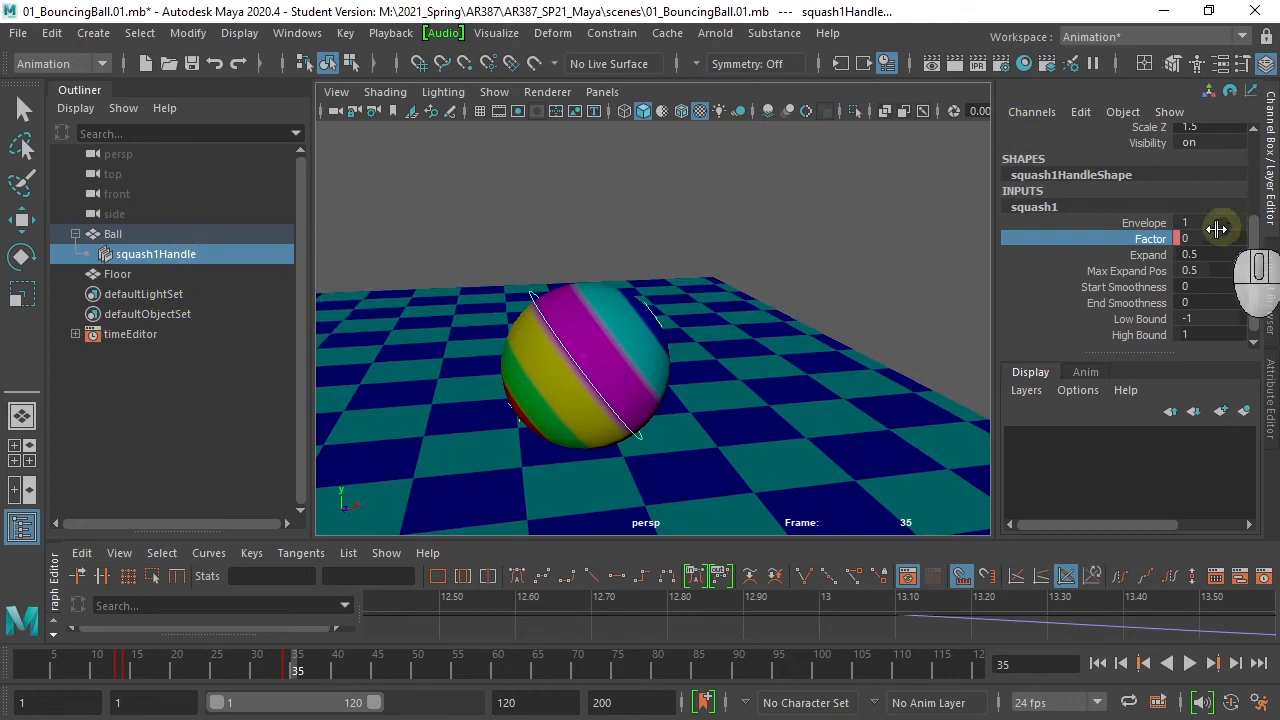
click(1150, 238)
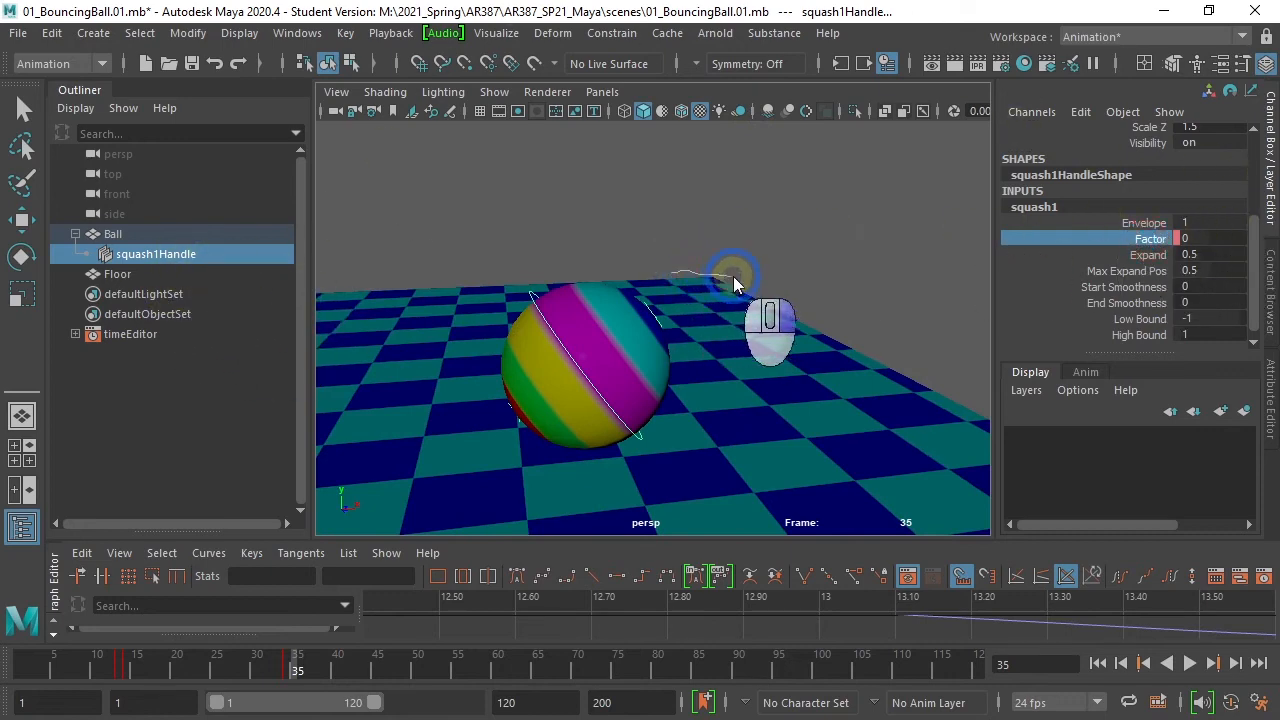
middle_drag(733, 276, 737, 177)
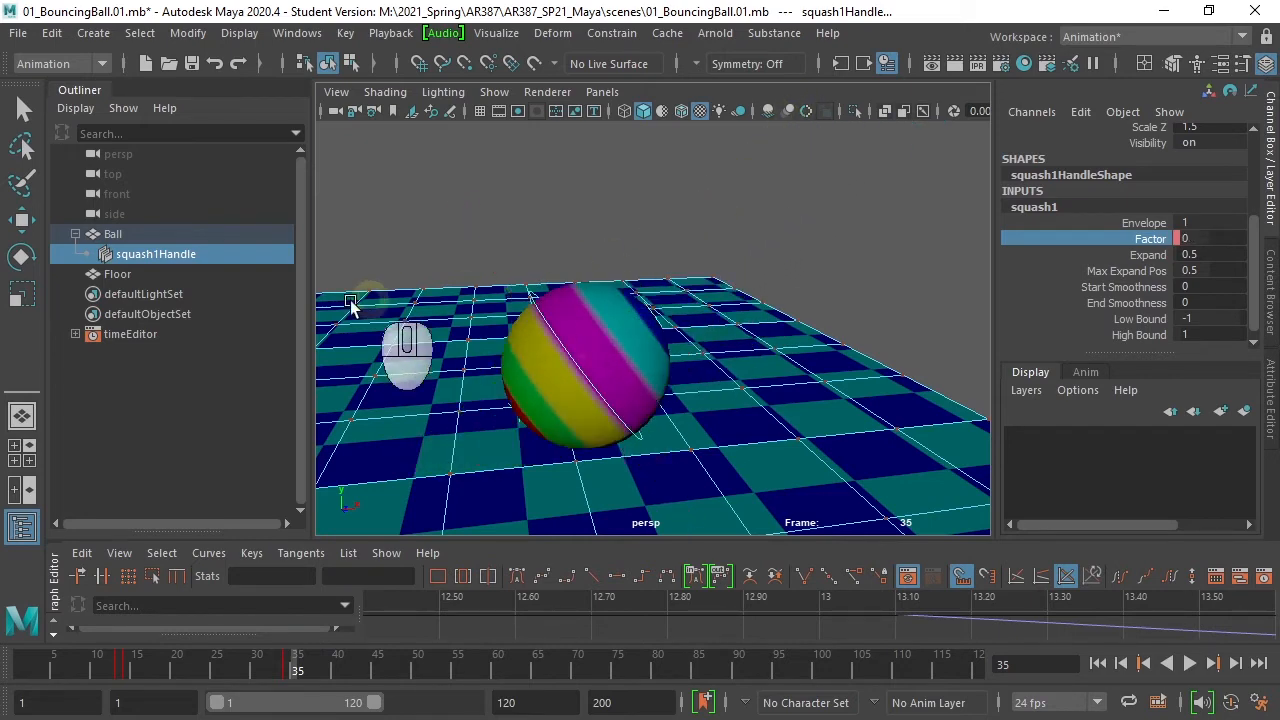
Reselect squash1Handle and key its rotation at 0 on frame 34.
click(138, 425)
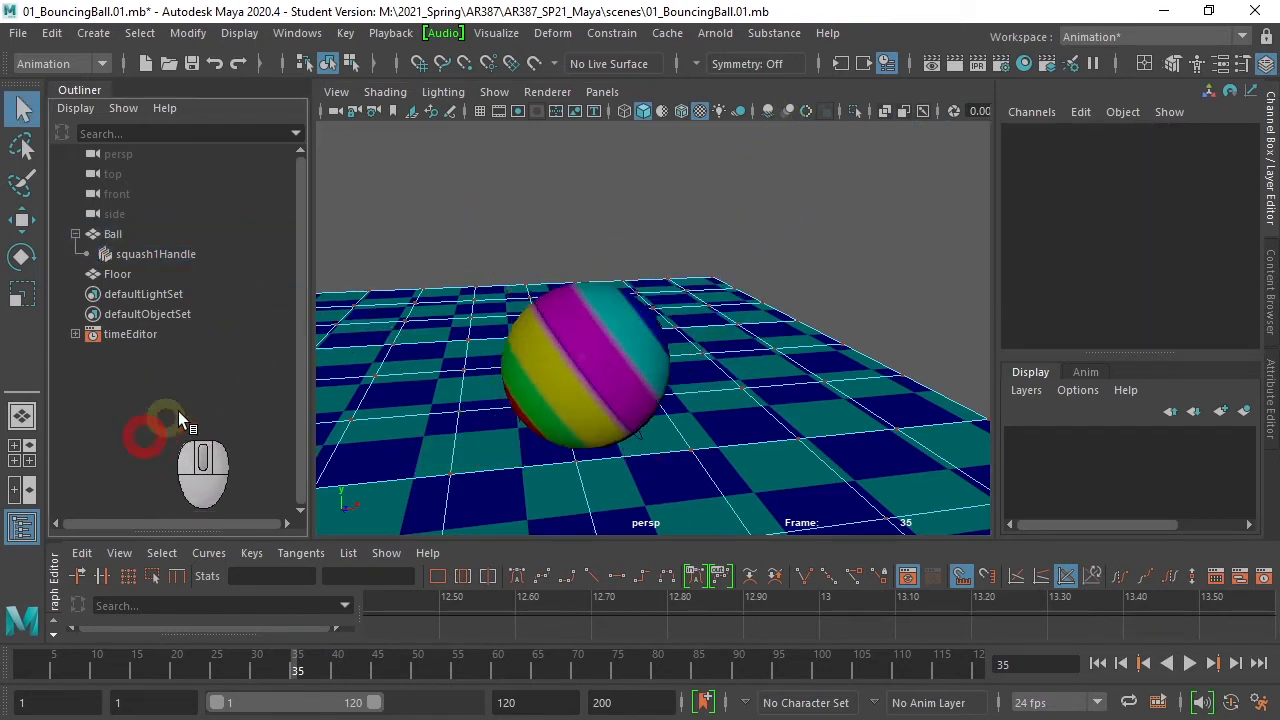
click(142, 255)
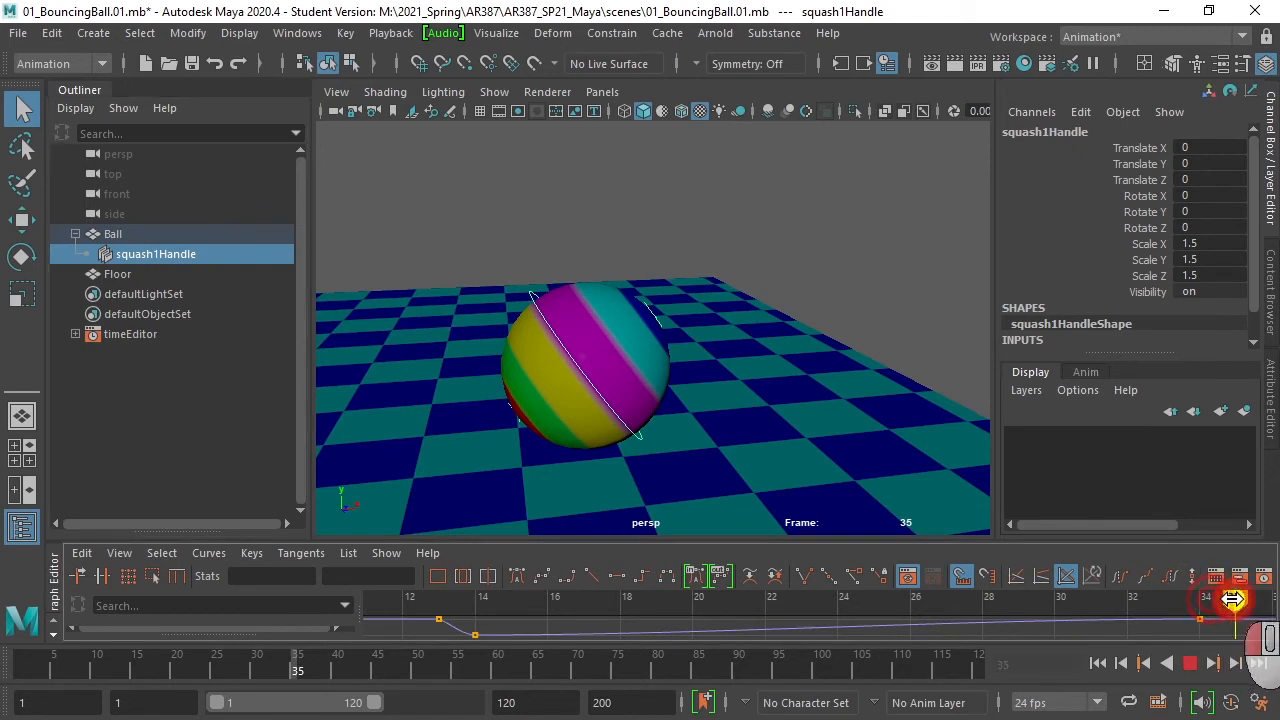
drag(1233, 598, 1203, 597)
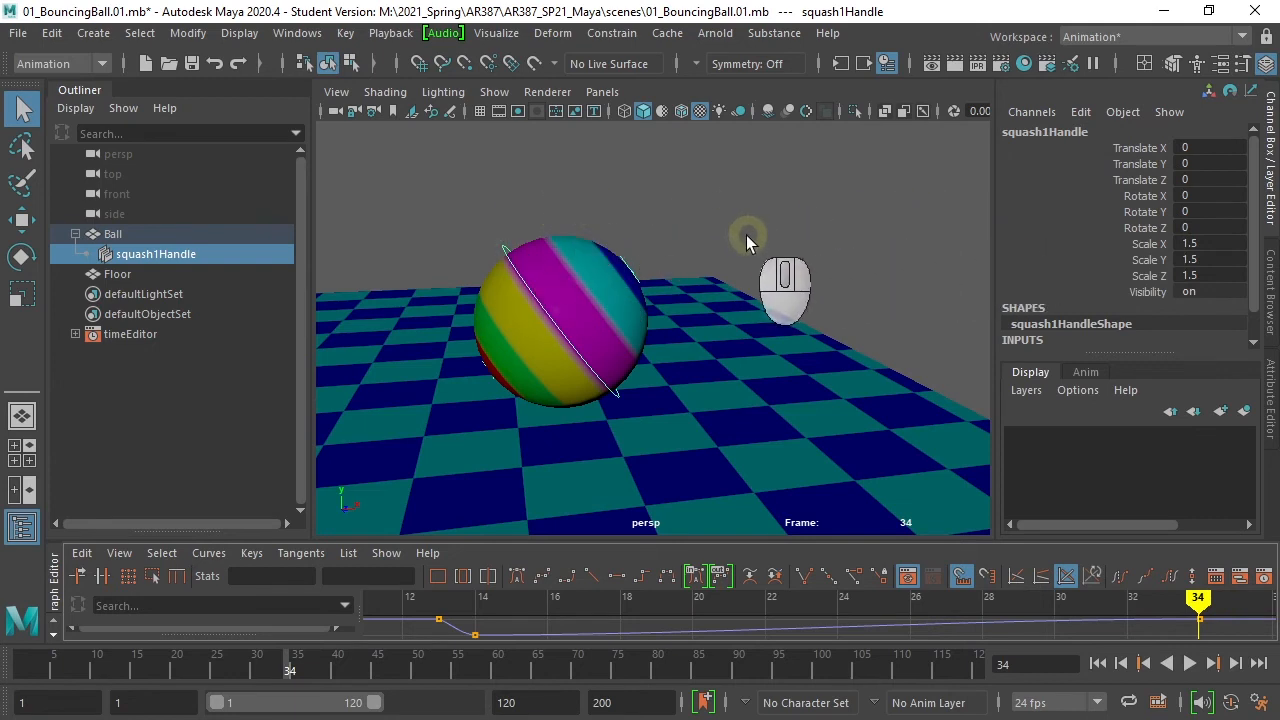
key(shift+e)
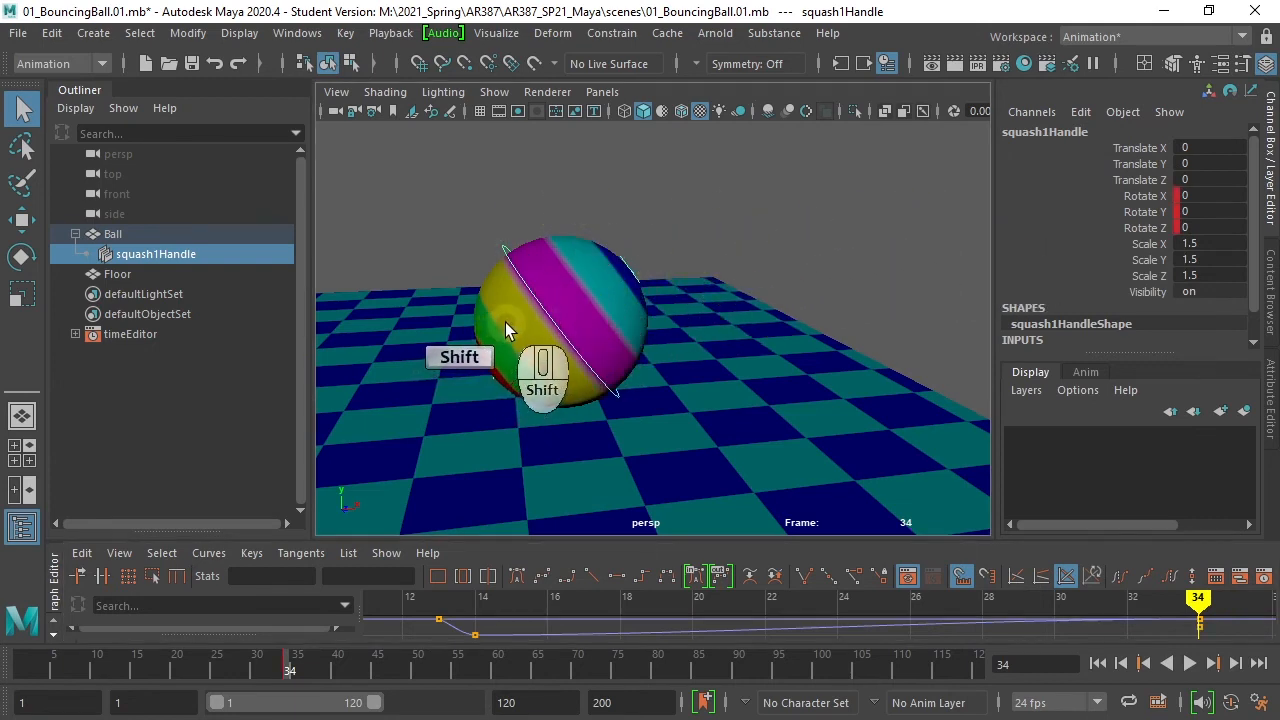
At frame 35, rotate squash1Handle about 56 degrees around Z to bring it upright.
click(1235, 665)
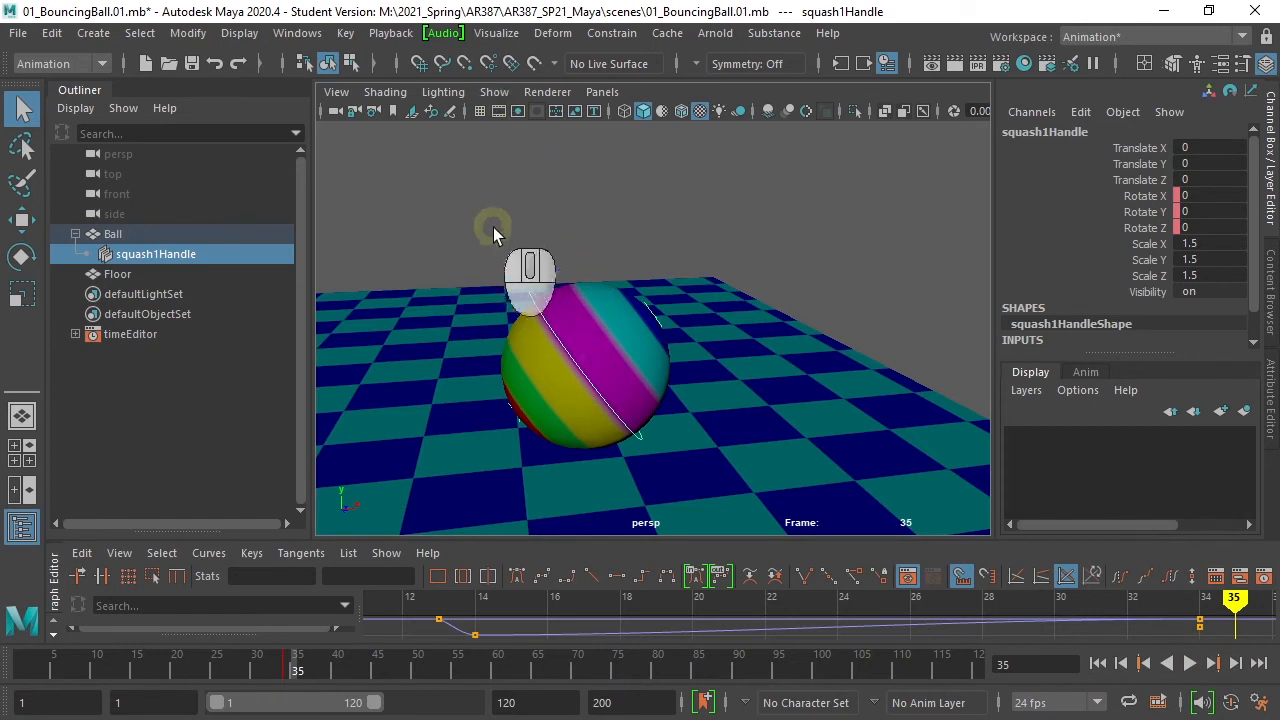
key(e)
drag(640, 305, 583, 367)
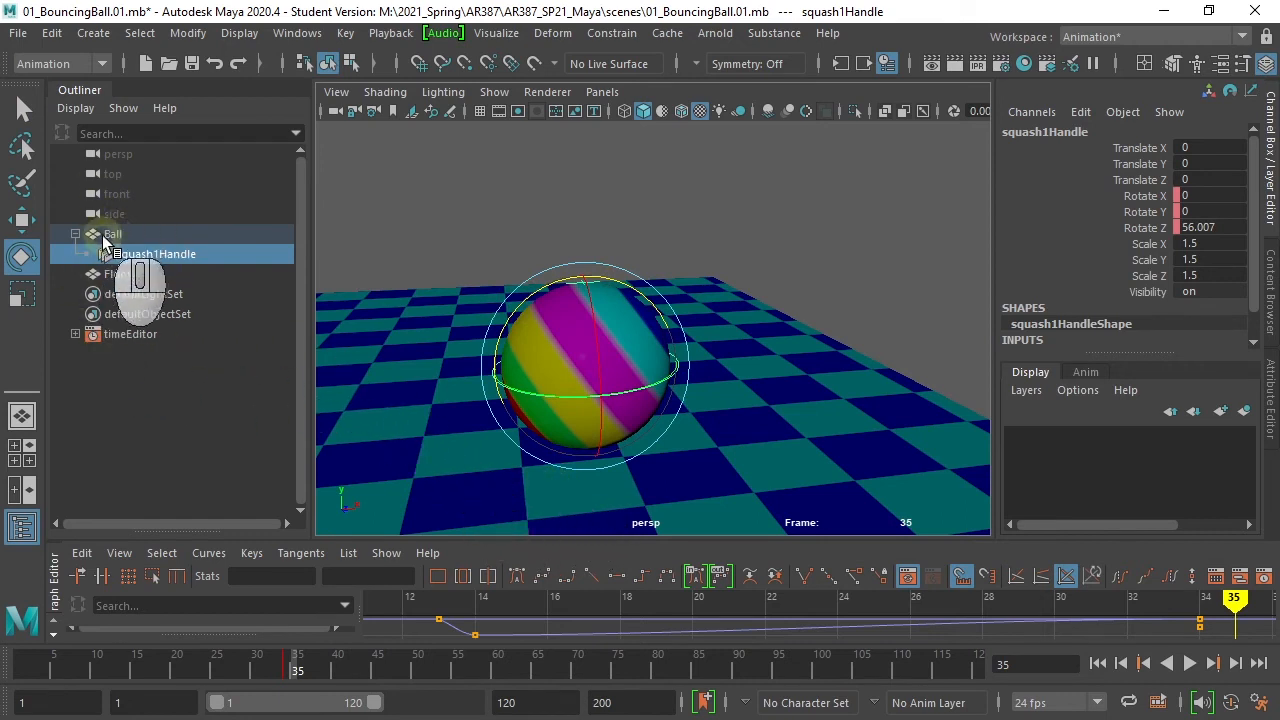
Use Ball's inverted Z rotation to set squash1Handle's Rotate Z to 55.114 and key its rotation at frame 35.
click(110, 237)
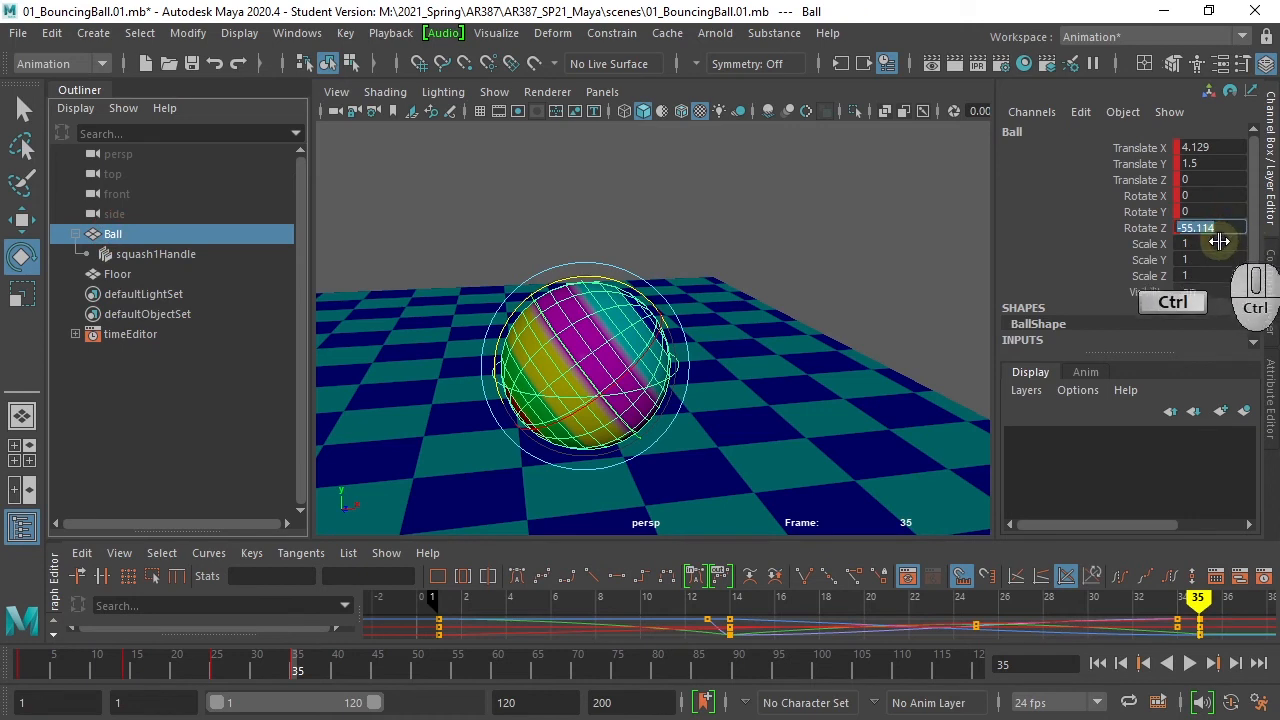
click(143, 255)
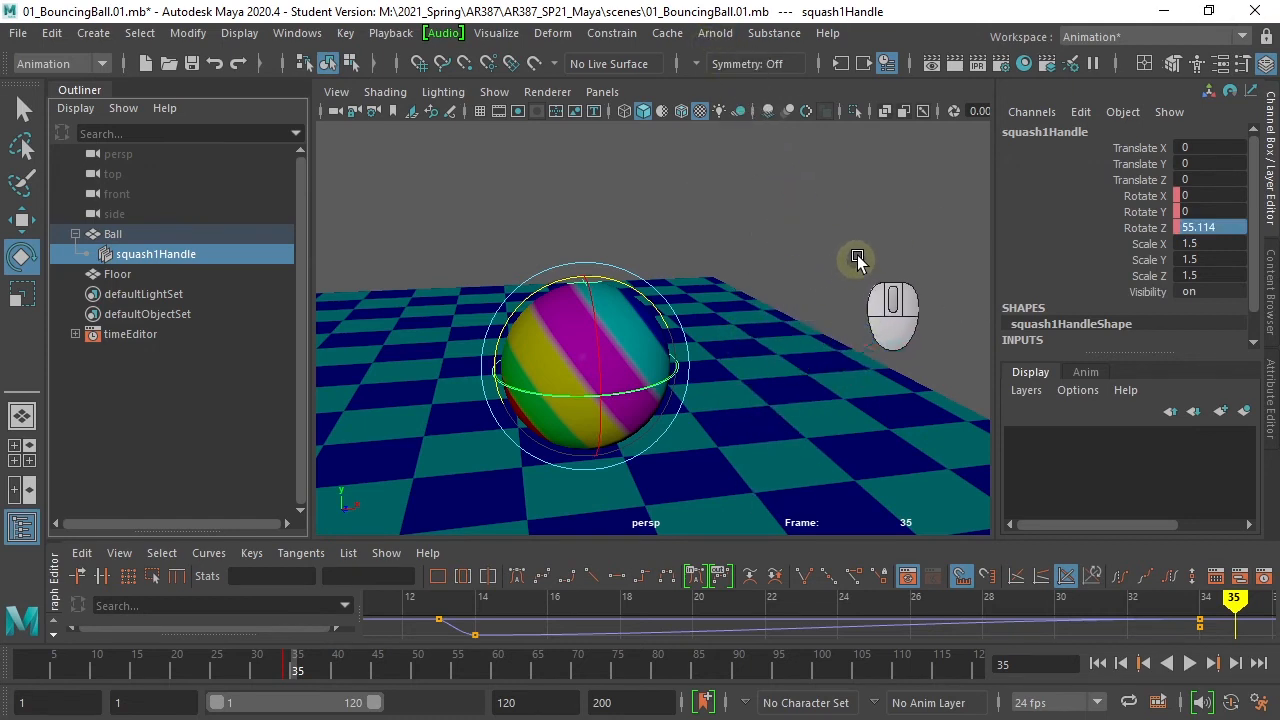
shift+click(806, 243)
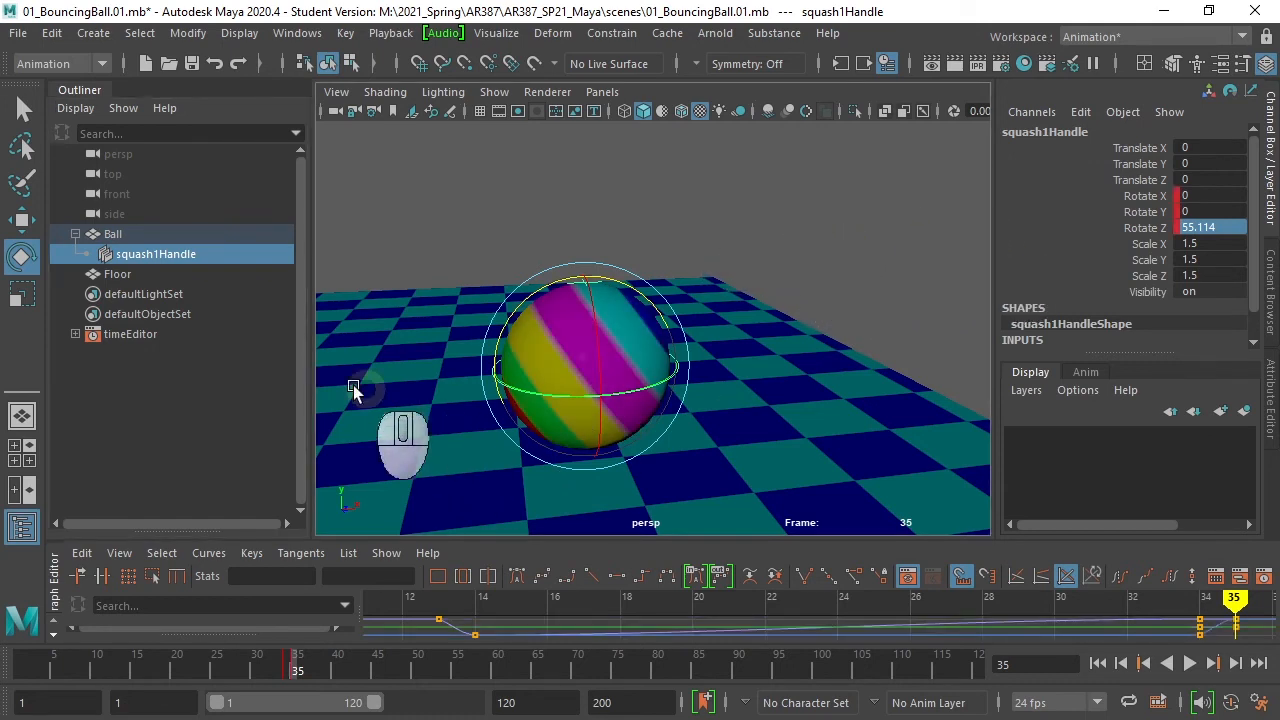
click(128, 254)
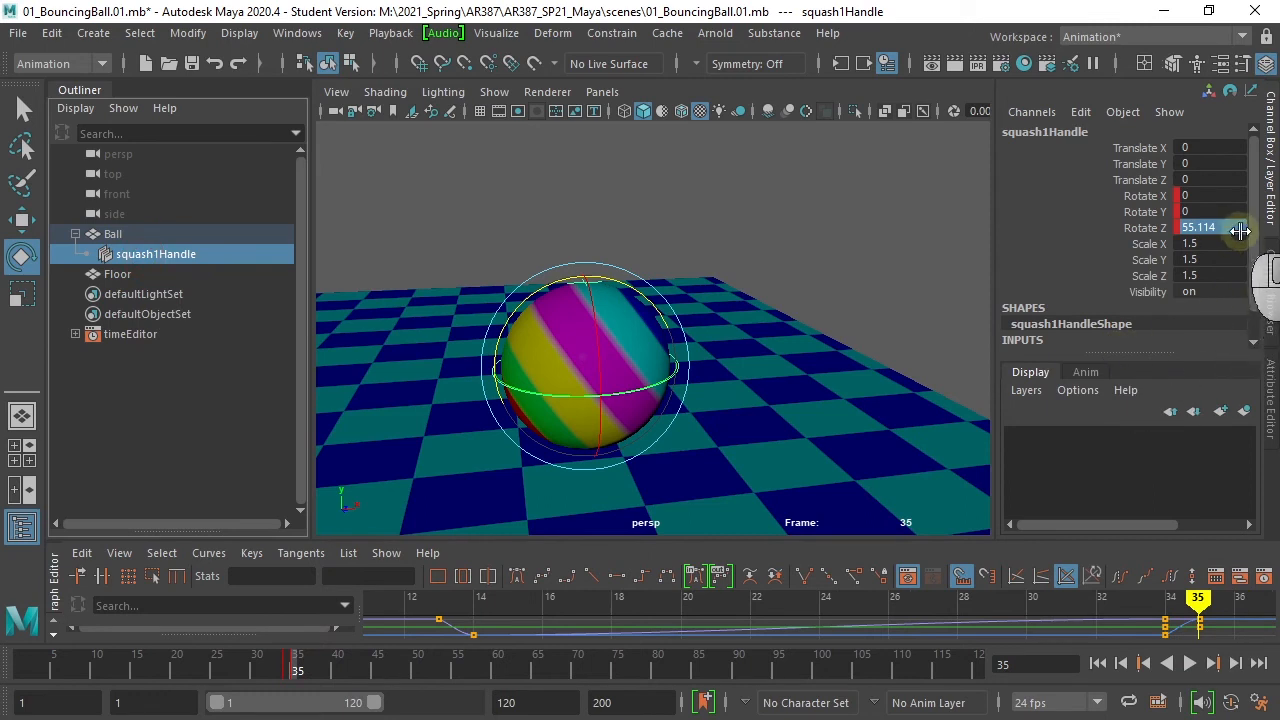
Set the squash1 Factor to -1.4 at frame 35 and key that channel.
drag(1253, 227, 1260, 311)
click(1039, 324)
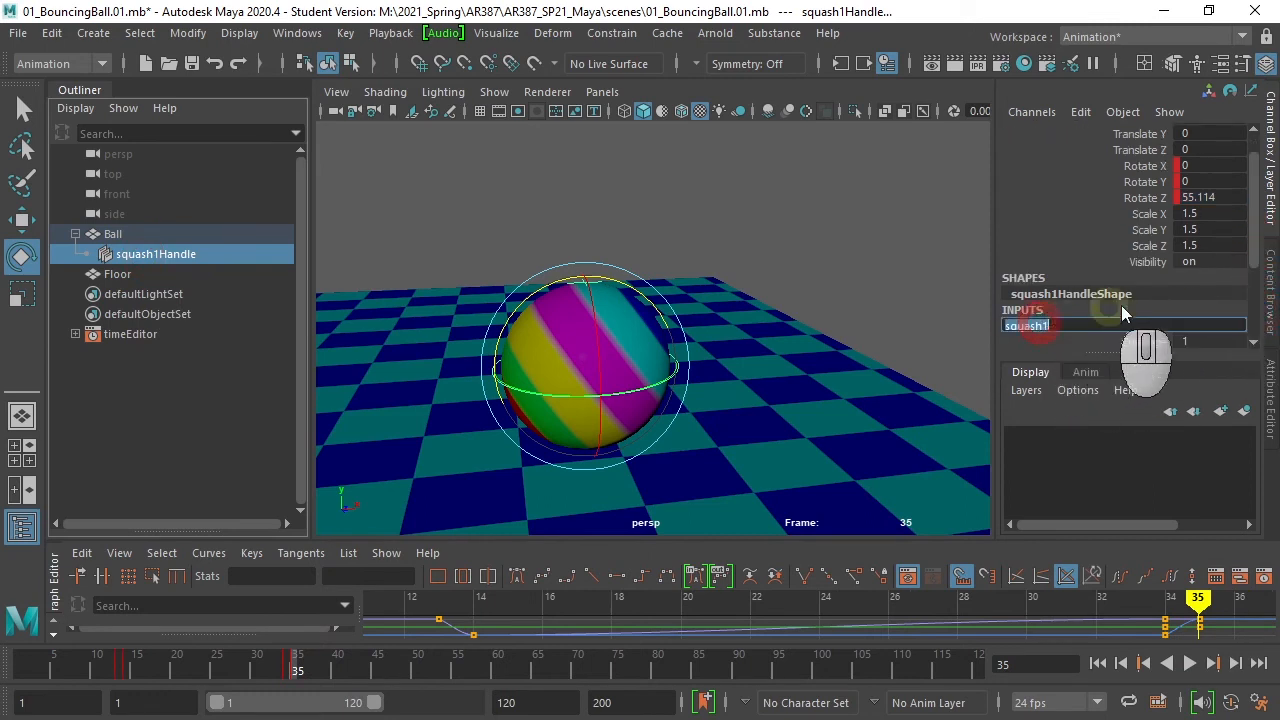
scroll(1256, 262, down, 2)
click(1128, 250)
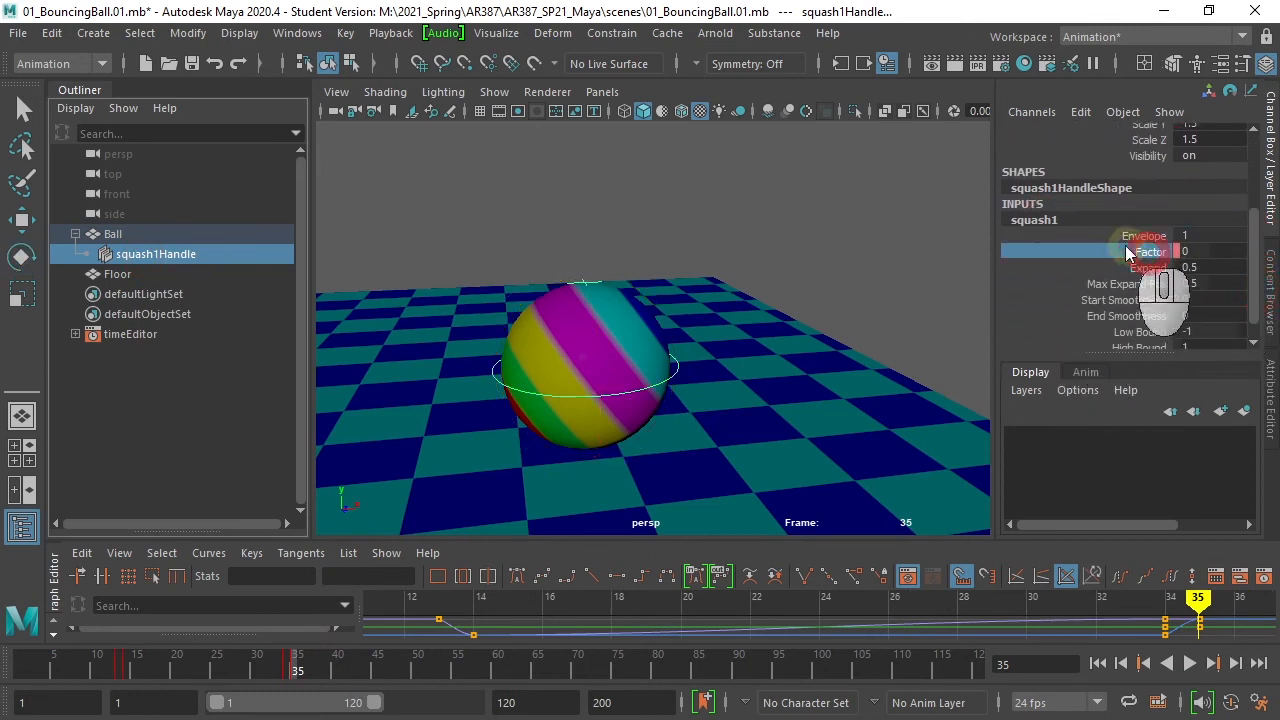
middle_drag(756, 362, 755, 366)
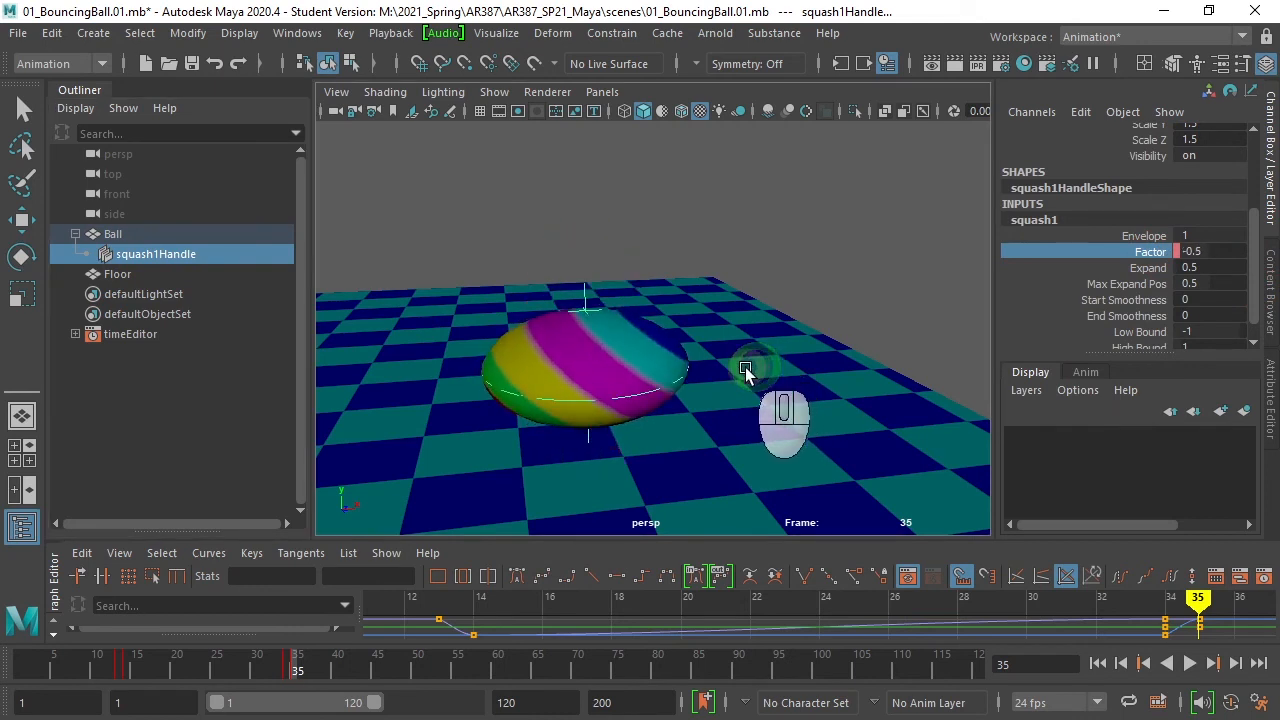
middle_drag(745, 367, 739, 372)
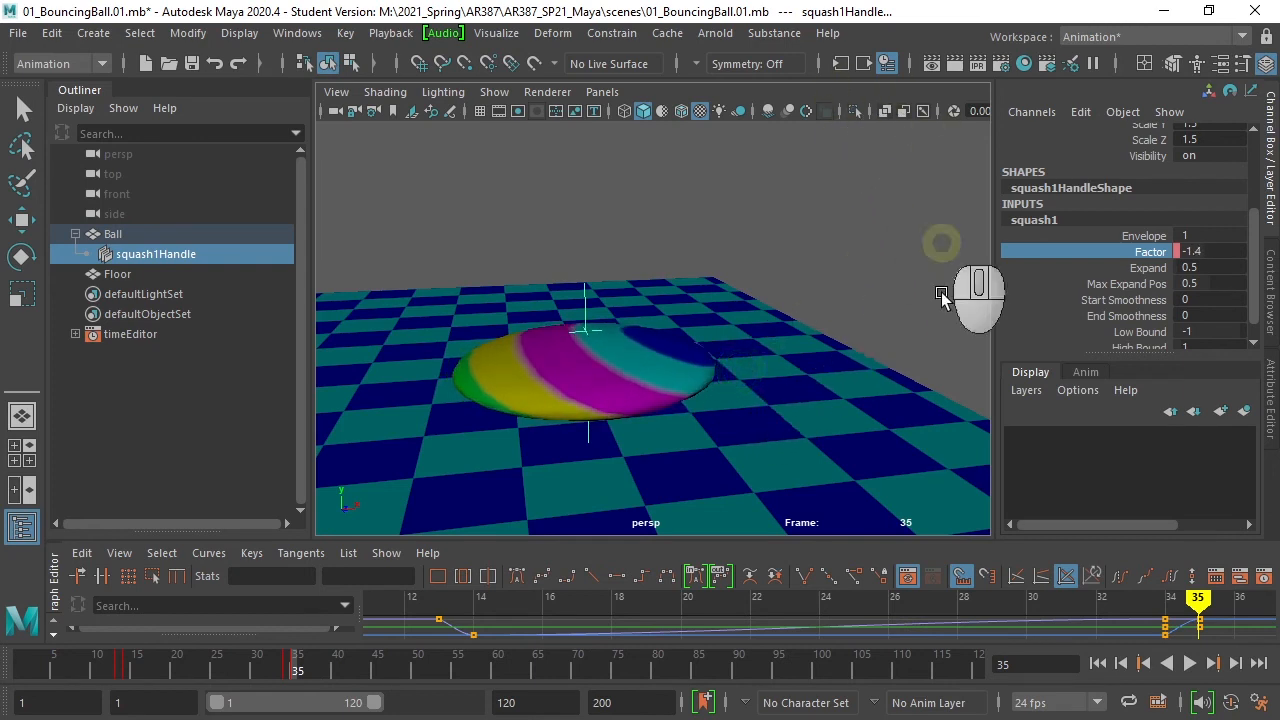
right_click(1140, 251)
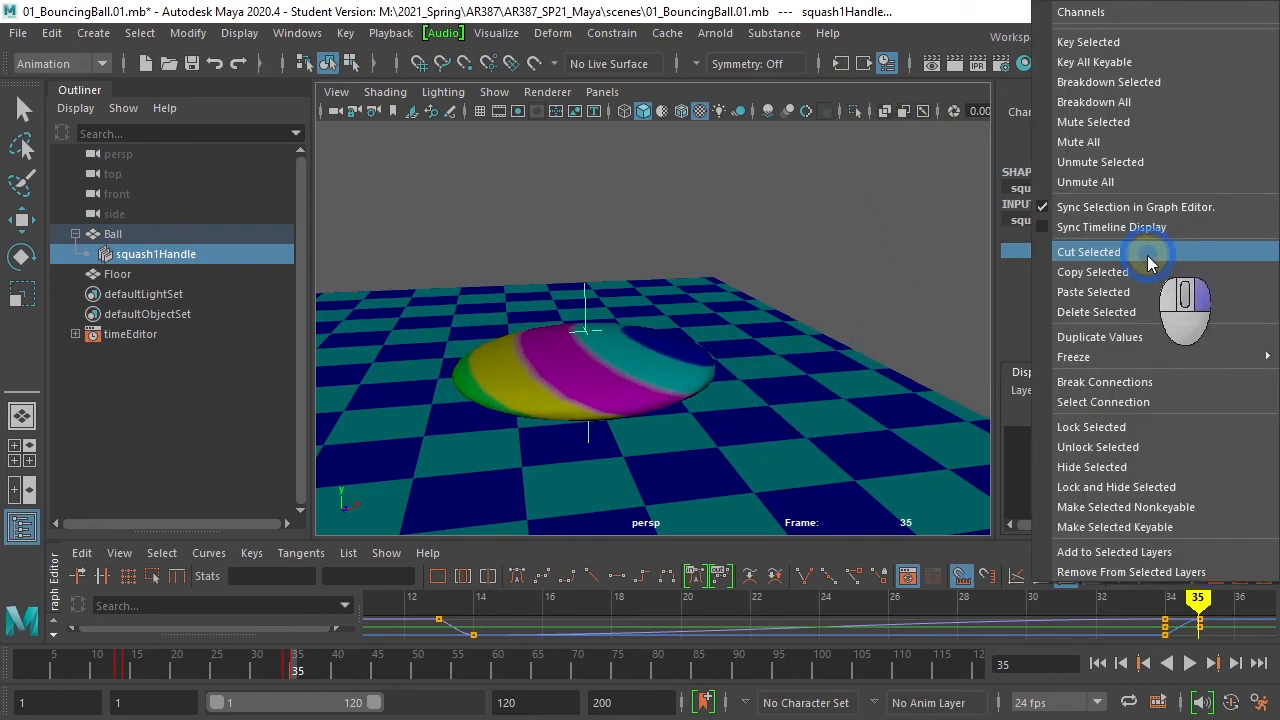
click(1090, 42)
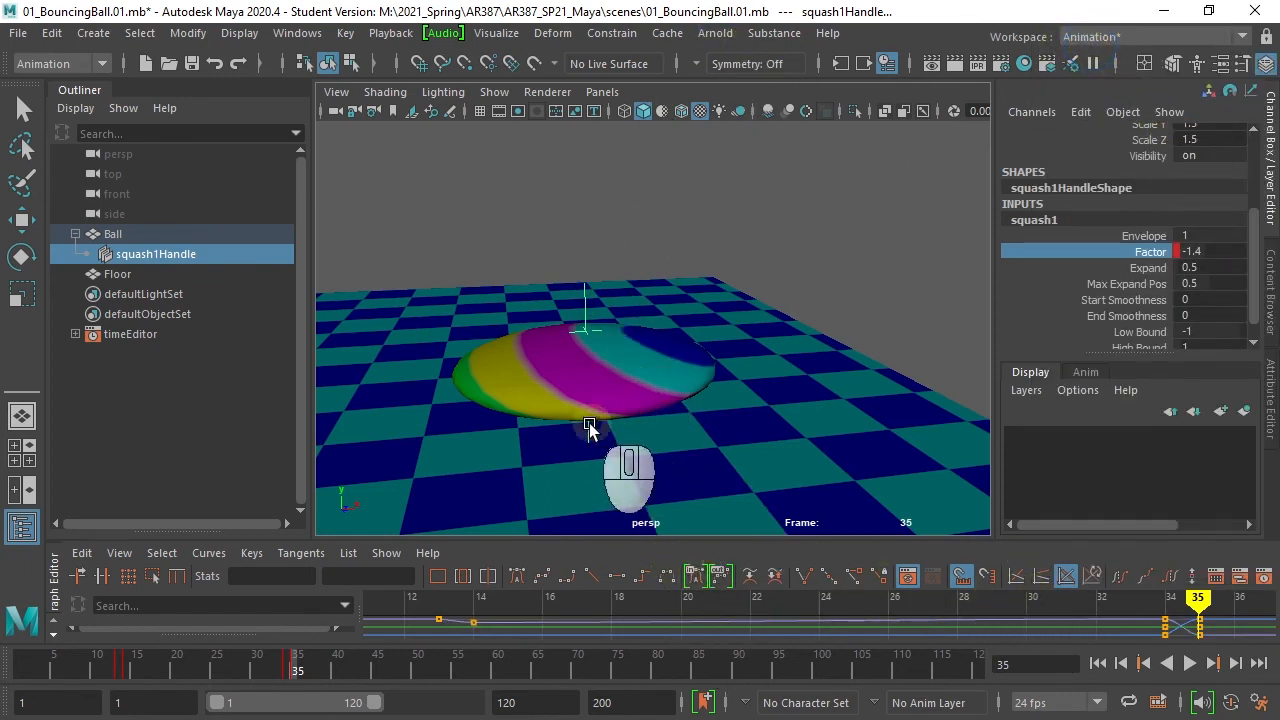
Lower Ball's Translate Y key at frame 35 to 0.665 so the squashed ball meets the floor.
alt+drag(586, 405, 588, 381)
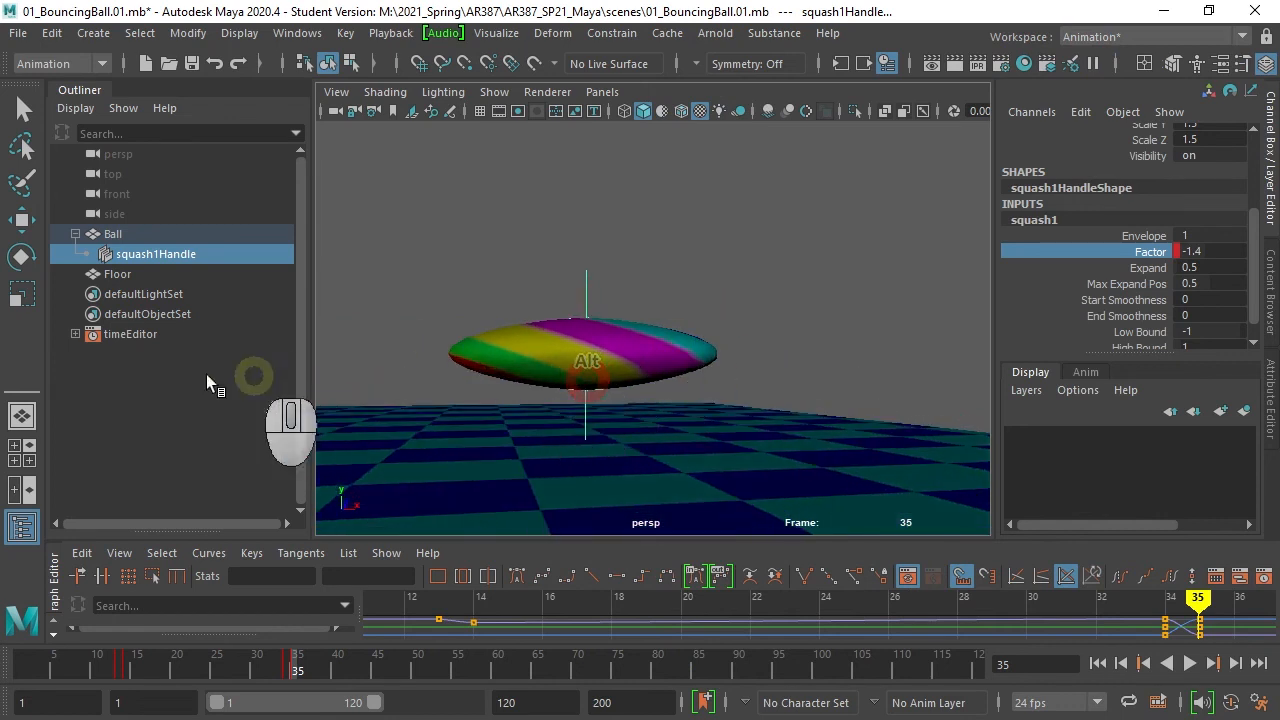
click(108, 234)
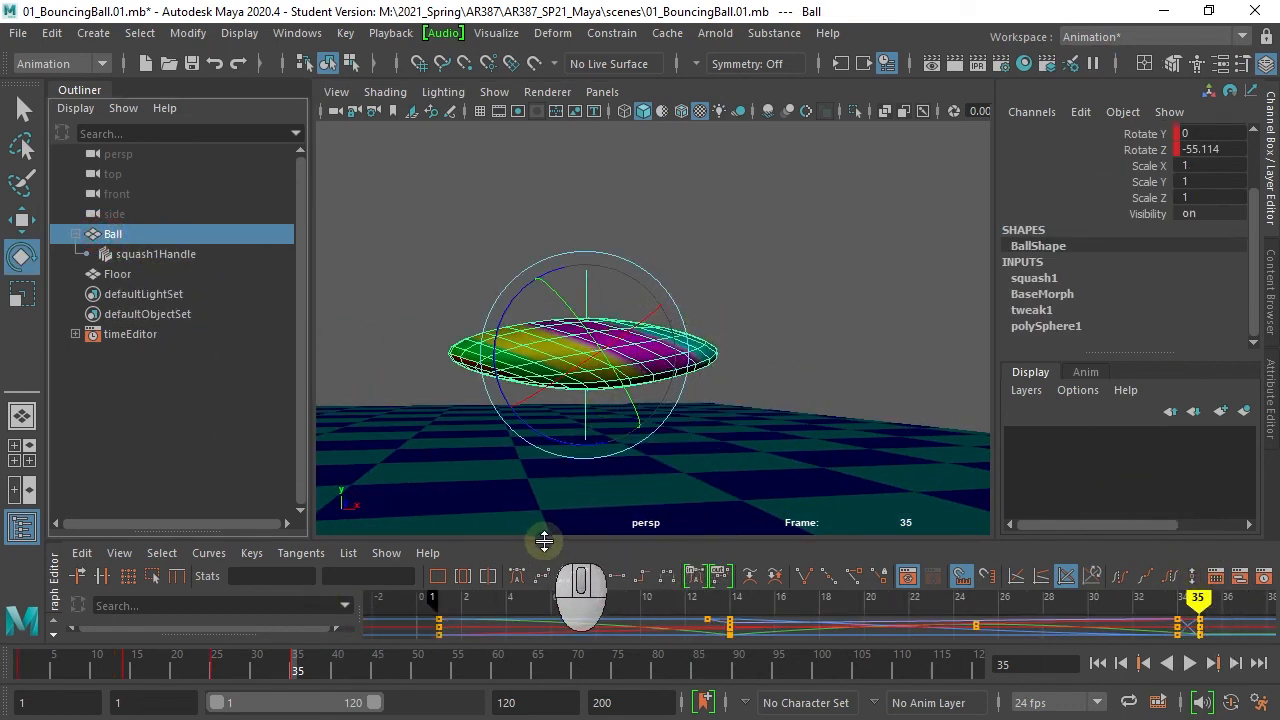
drag(544, 540, 588, 402)
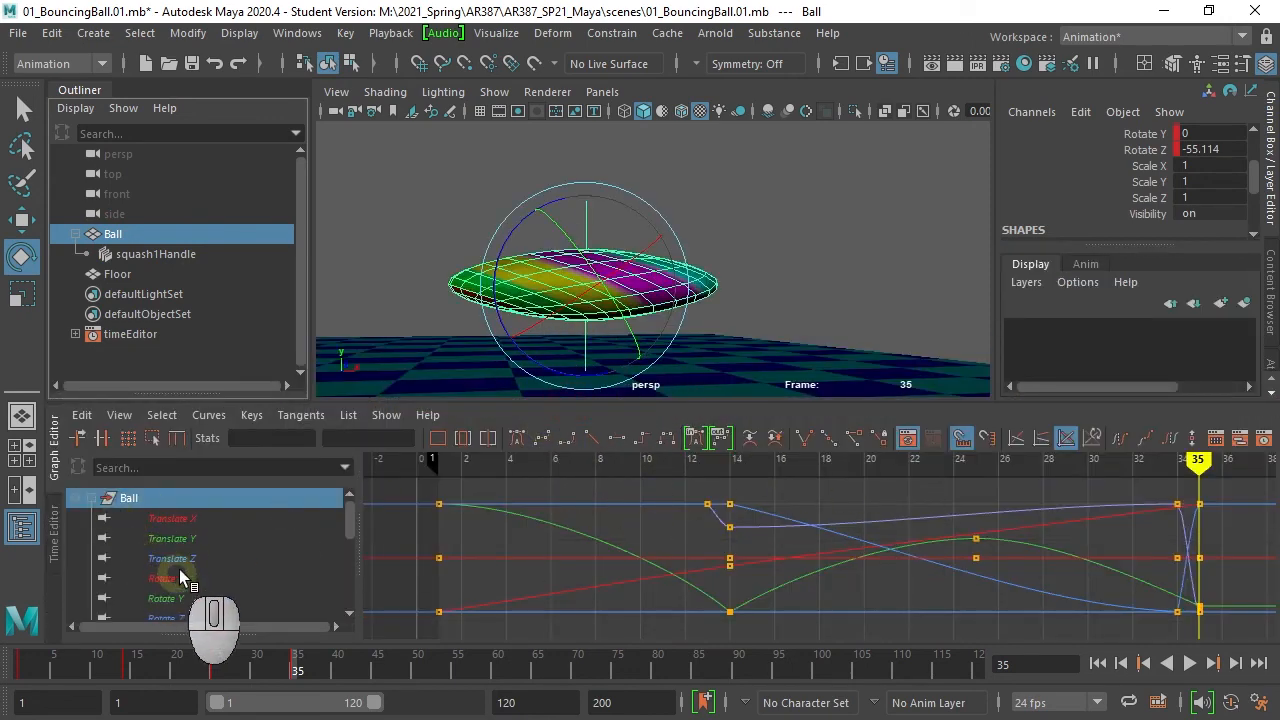
click(172, 538)
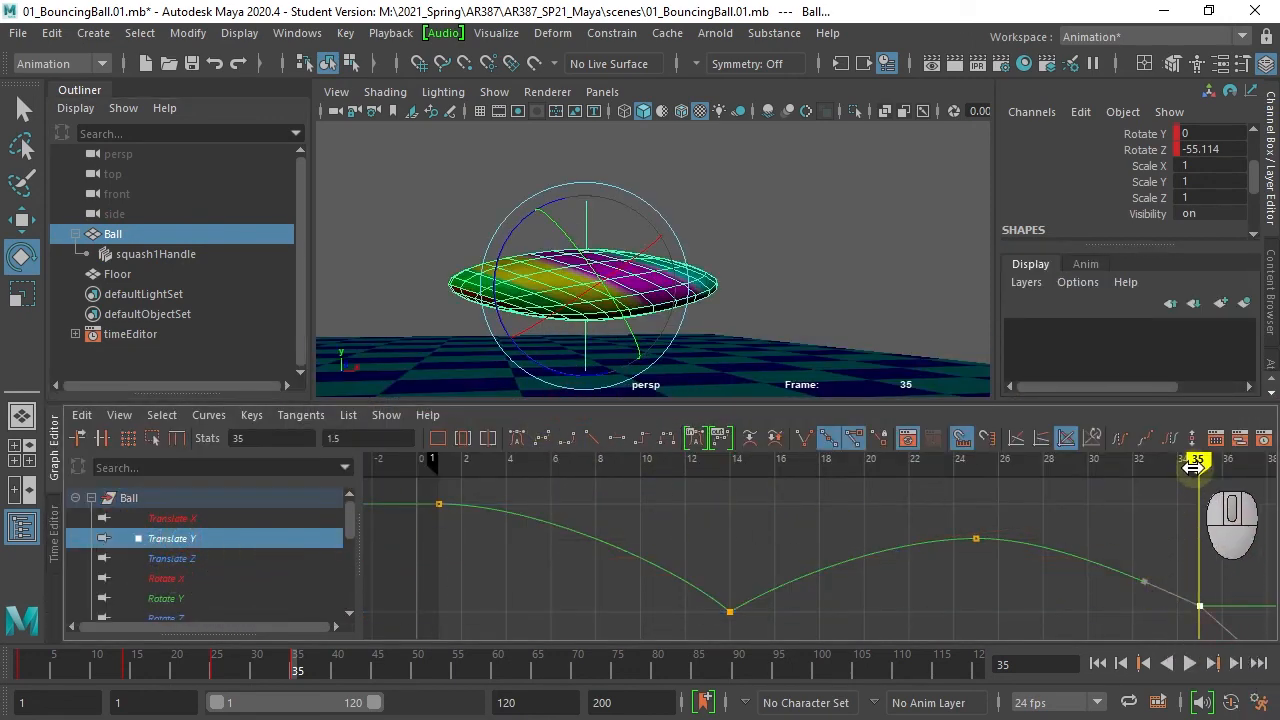
middle_drag(1133, 523, 1143, 529)
alt+drag(627, 278, 822, 284)
drag(751, 405, 751, 545)
Hide the Outliner and play the bounce animation from frame 1 in a wider view to review the squash.
alt+middle_drag(546, 337, 660, 285)
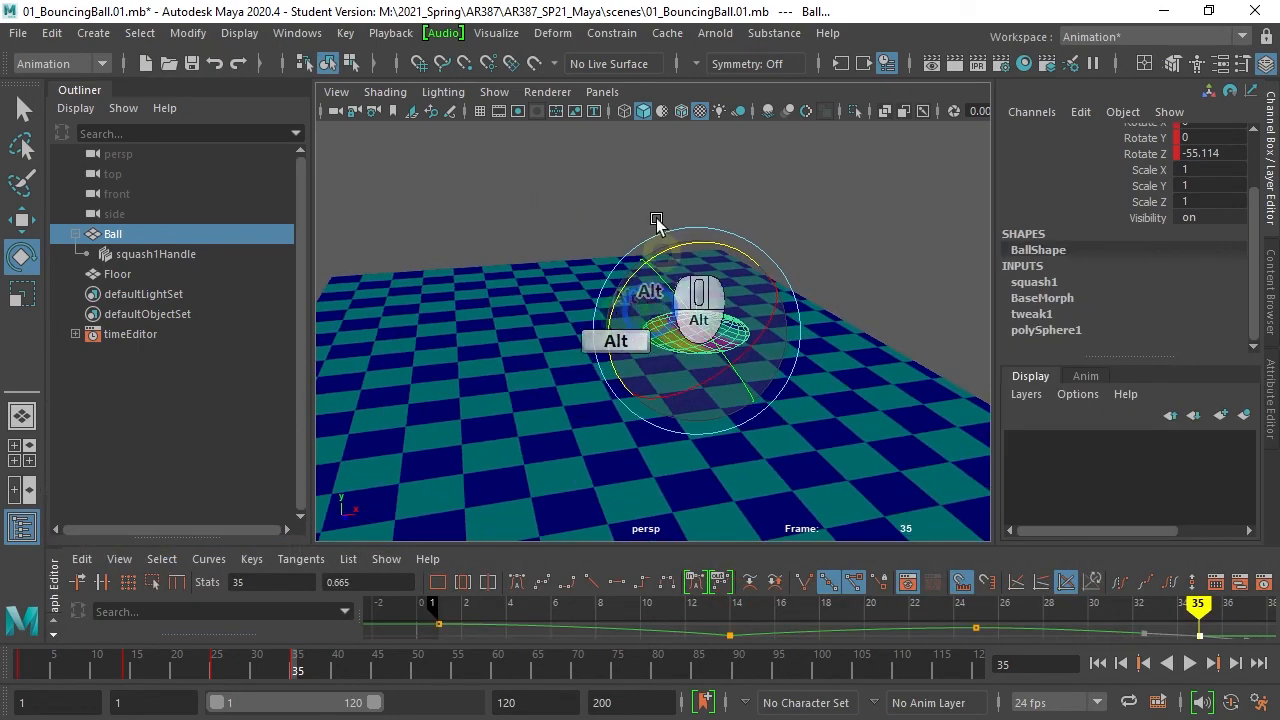
alt+drag(455, 345, 343, 321)
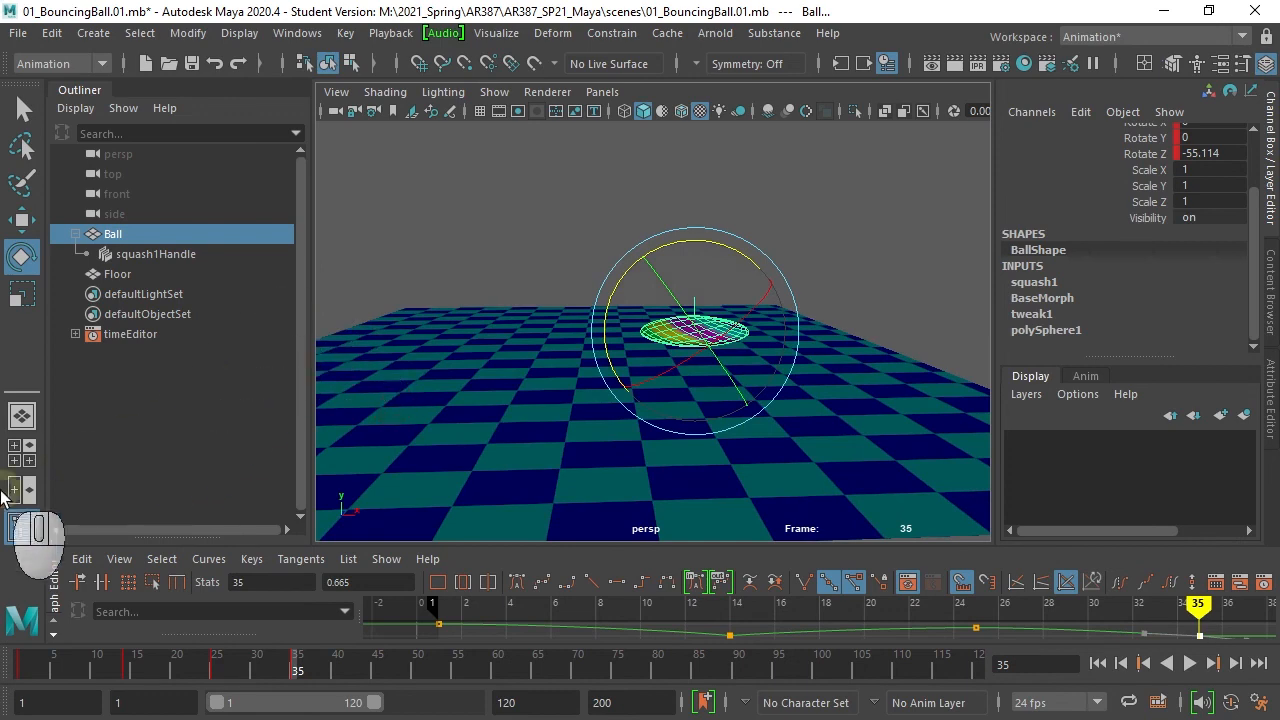
click(22, 526)
click(1099, 663)
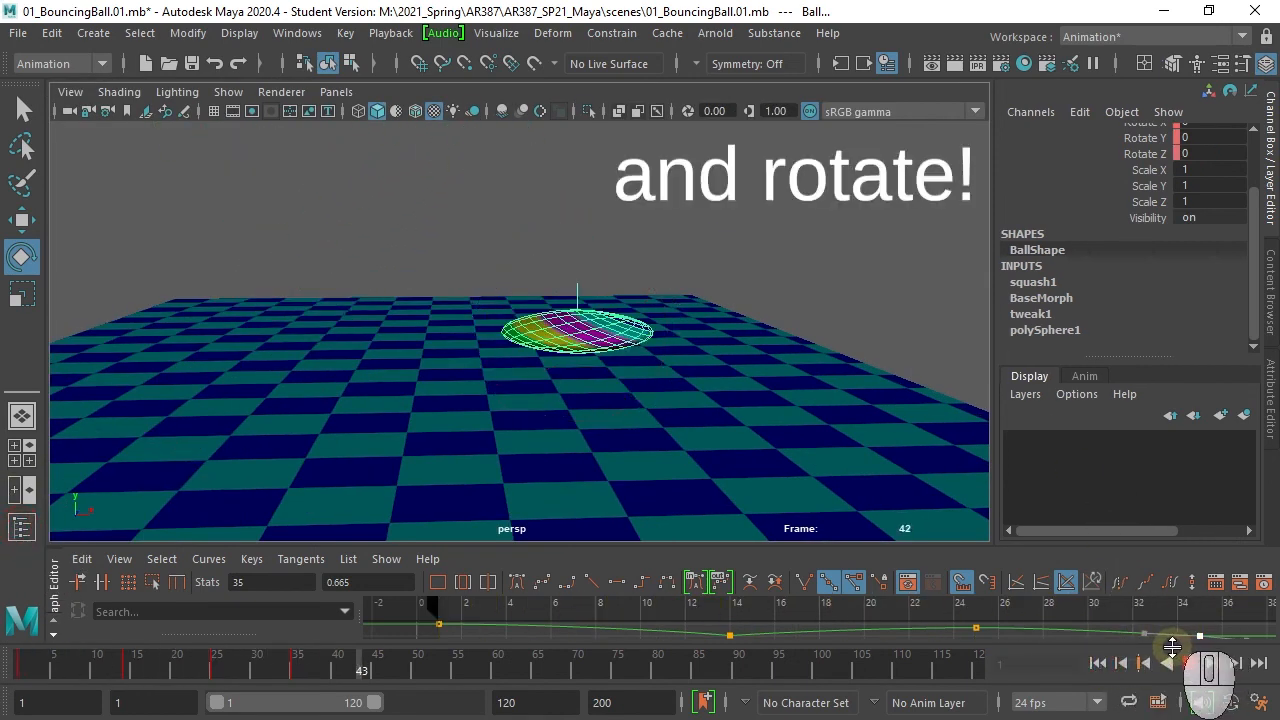
click(1189, 664)
click(1100, 663)
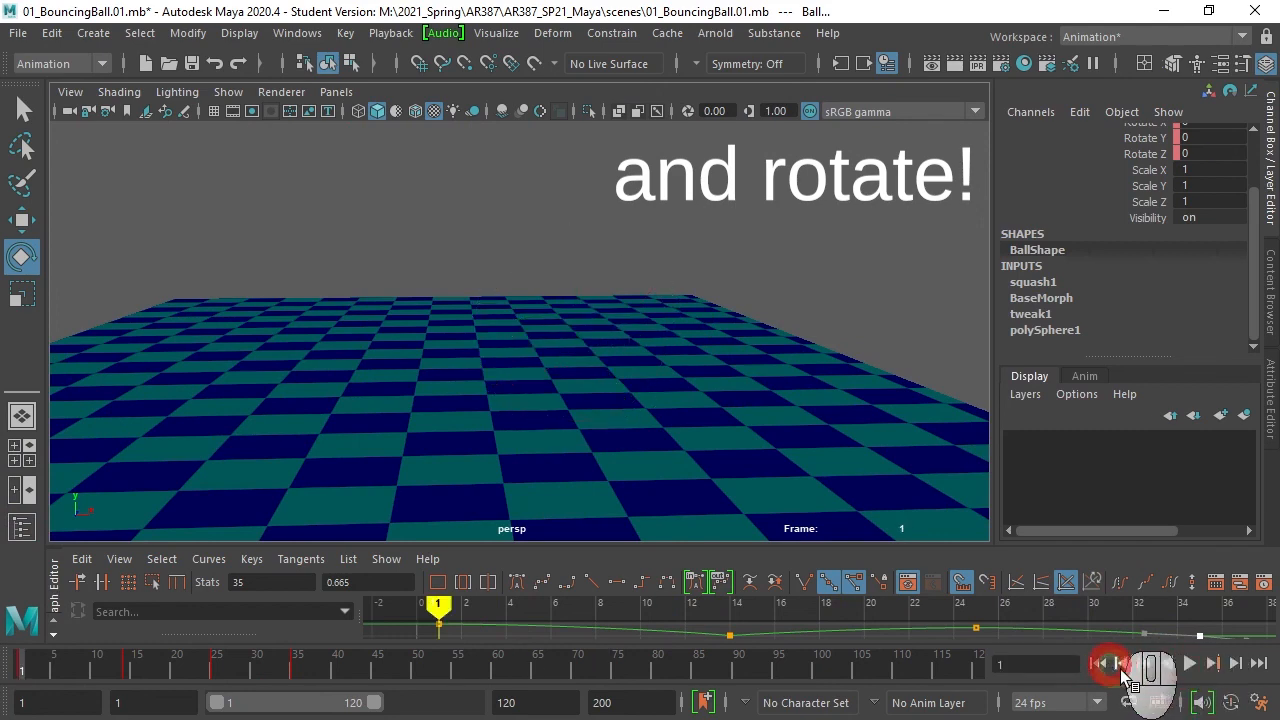
click(1191, 665)
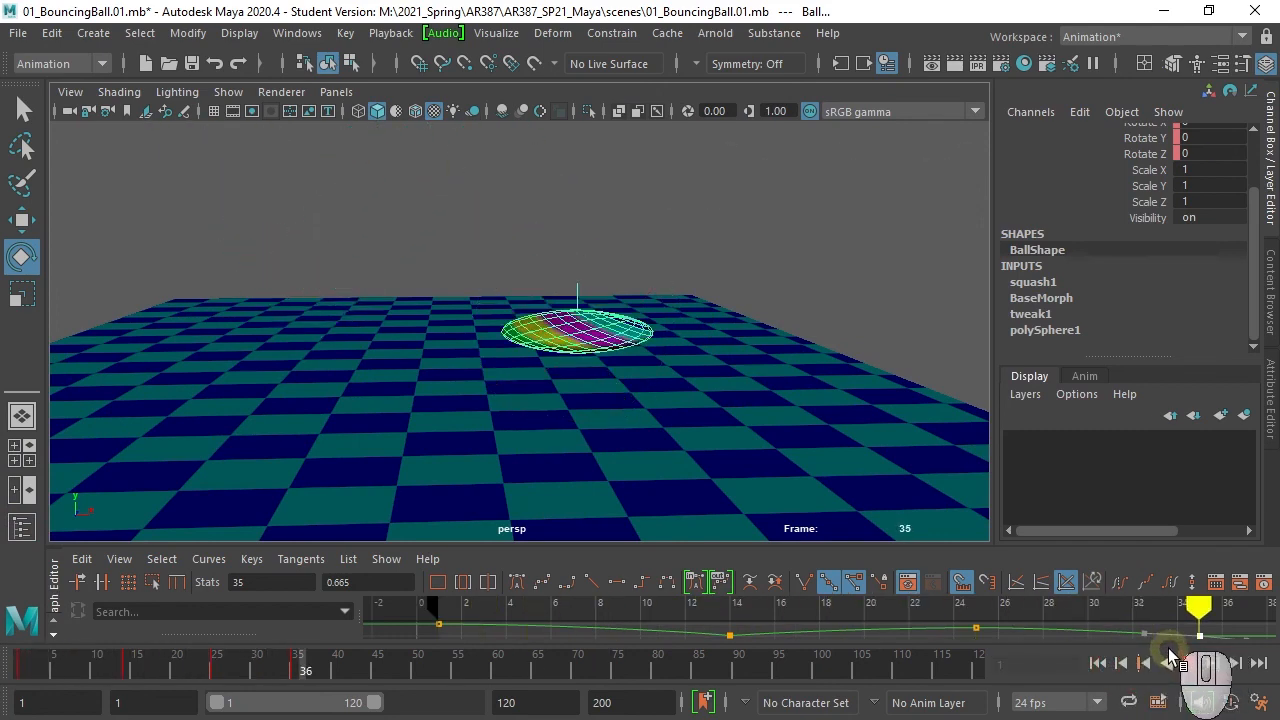